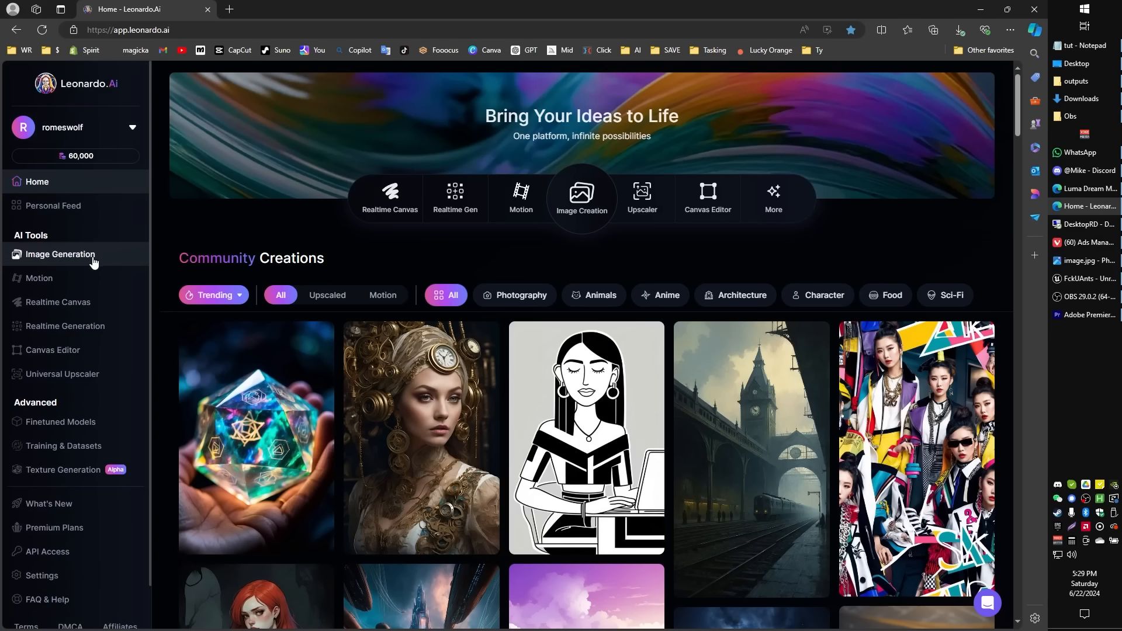
- Open the Realtime Generation tool and set the Kids Illustration element to 0.6 for the robotic ant image
click(57, 331)
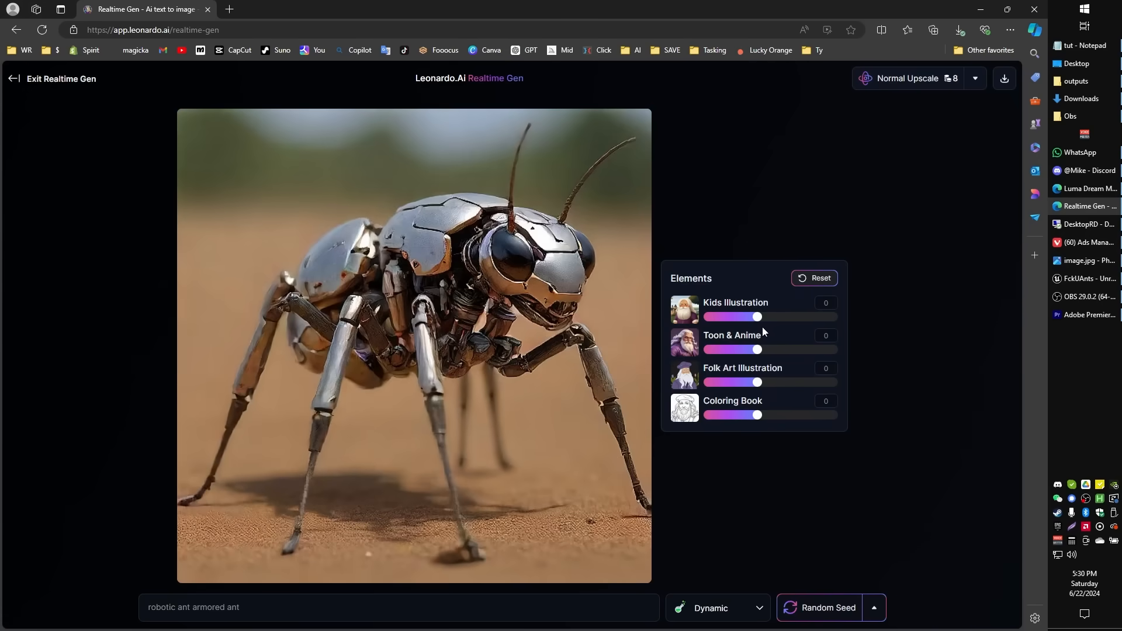
drag(757, 317, 790, 328)
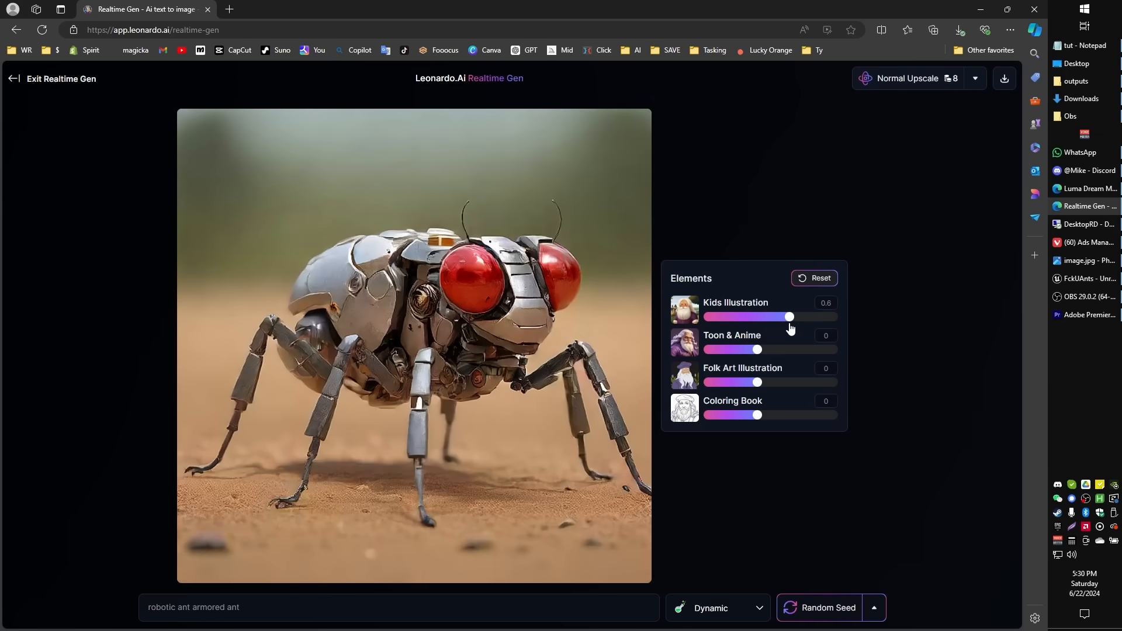
- Shorten the prompt to "robotic ant", add "blue" at its end, and regenerate the image with a random seed
double_click(216, 608)
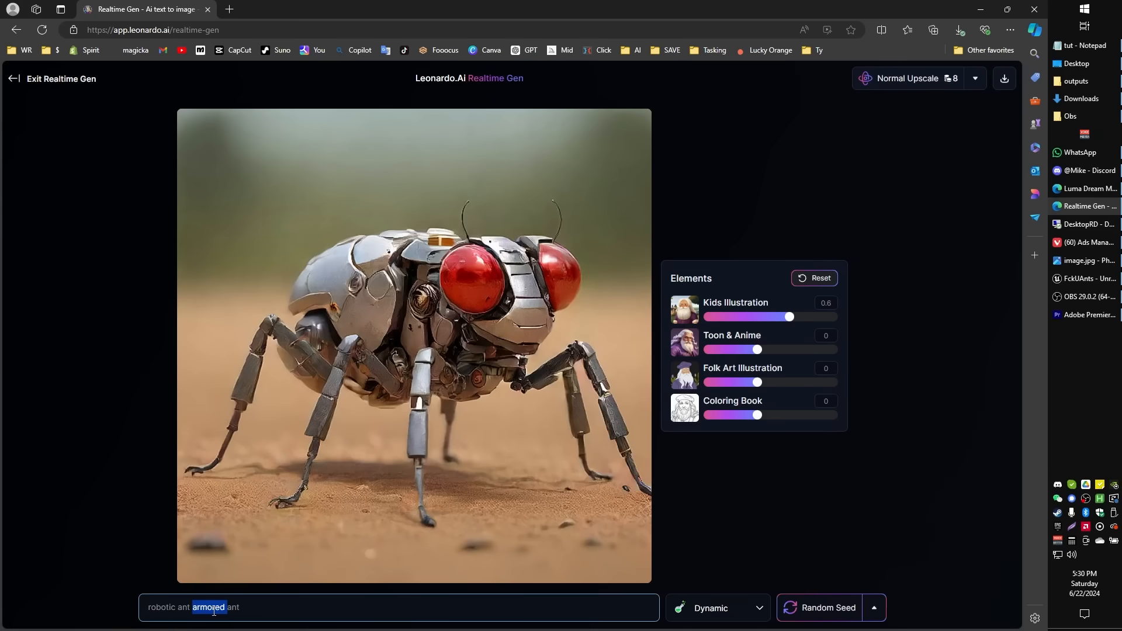
key(BackSpace)
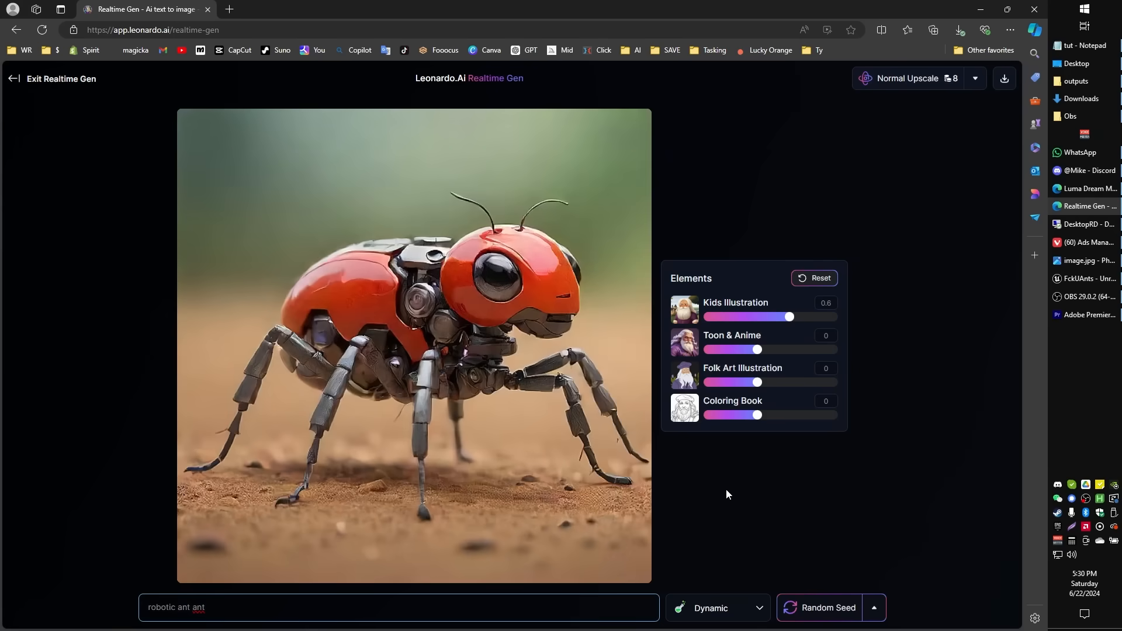
double_click(194, 608)
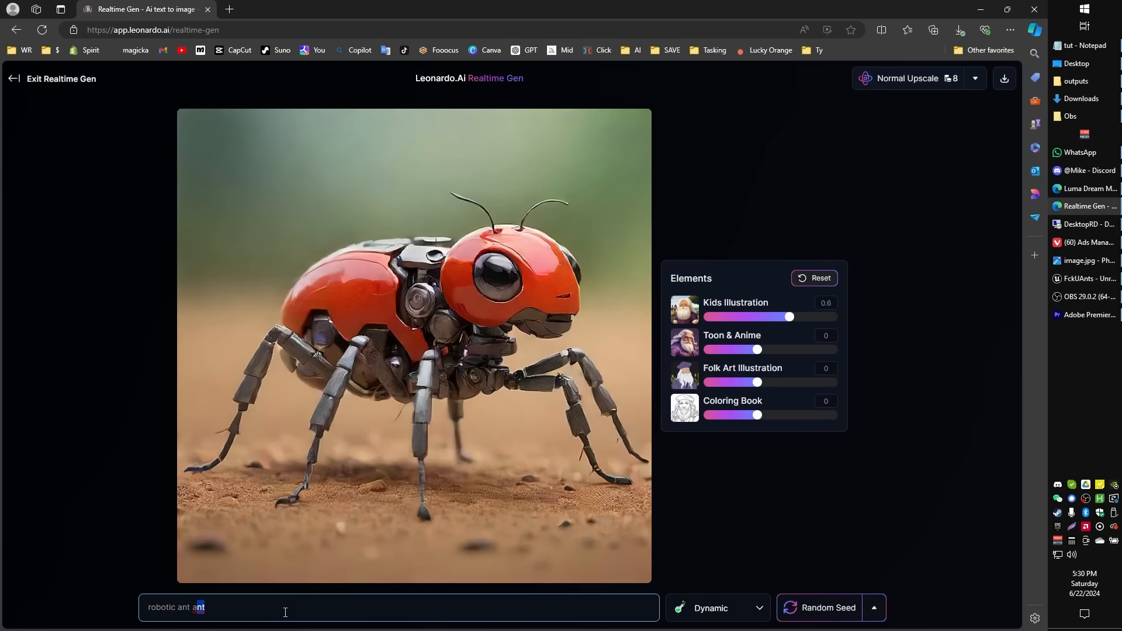
key(BackSpace)
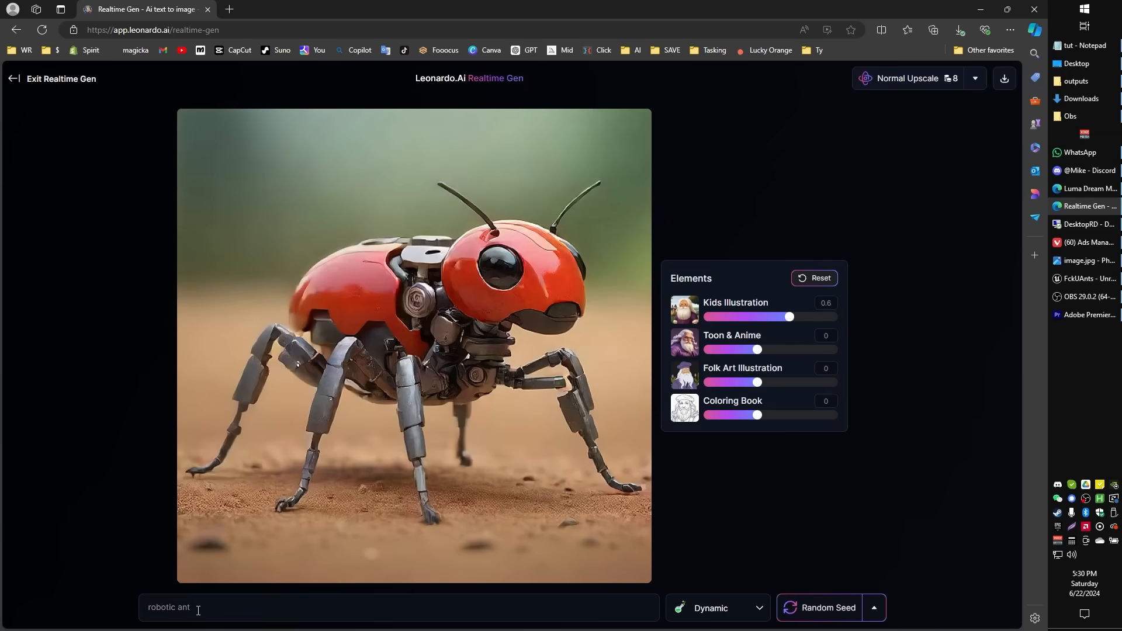
text(bl)
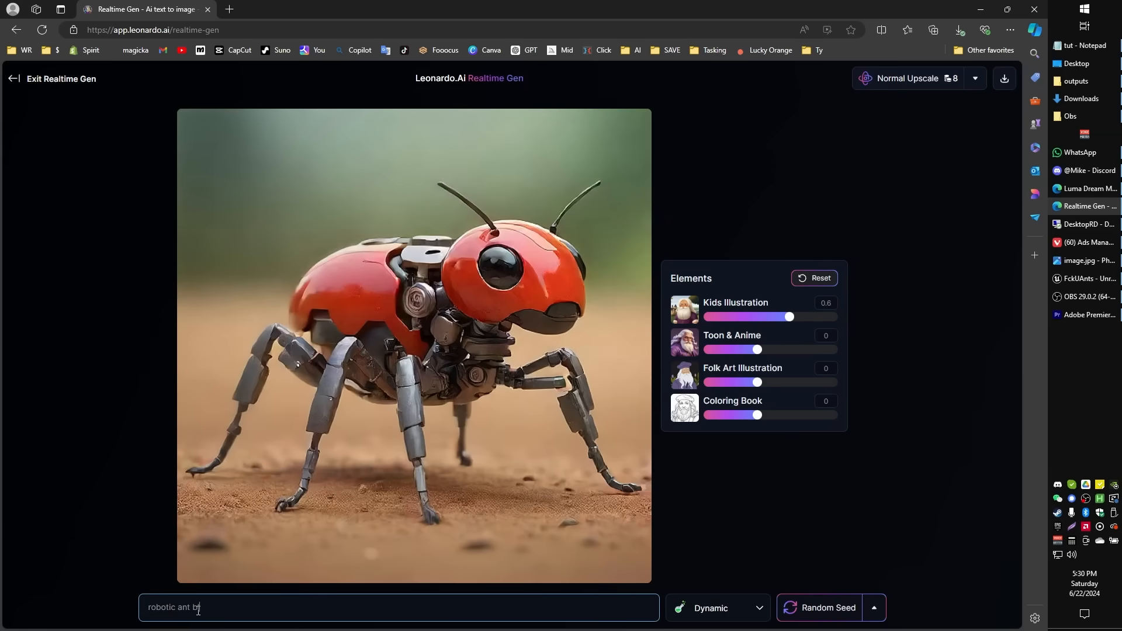
text(ue)
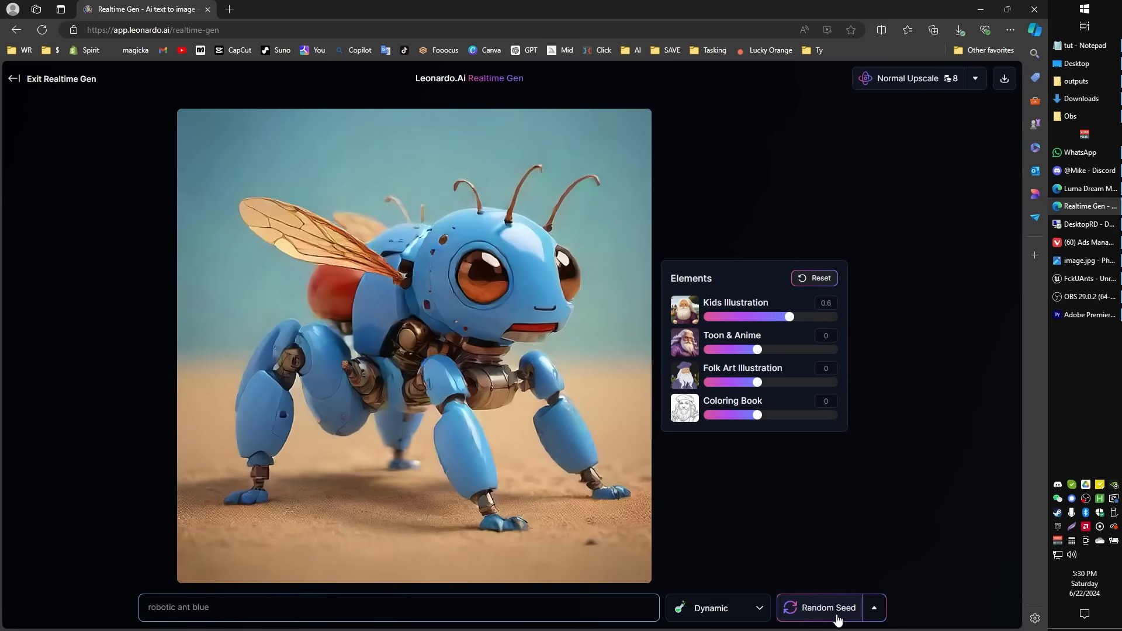
click(837, 619)
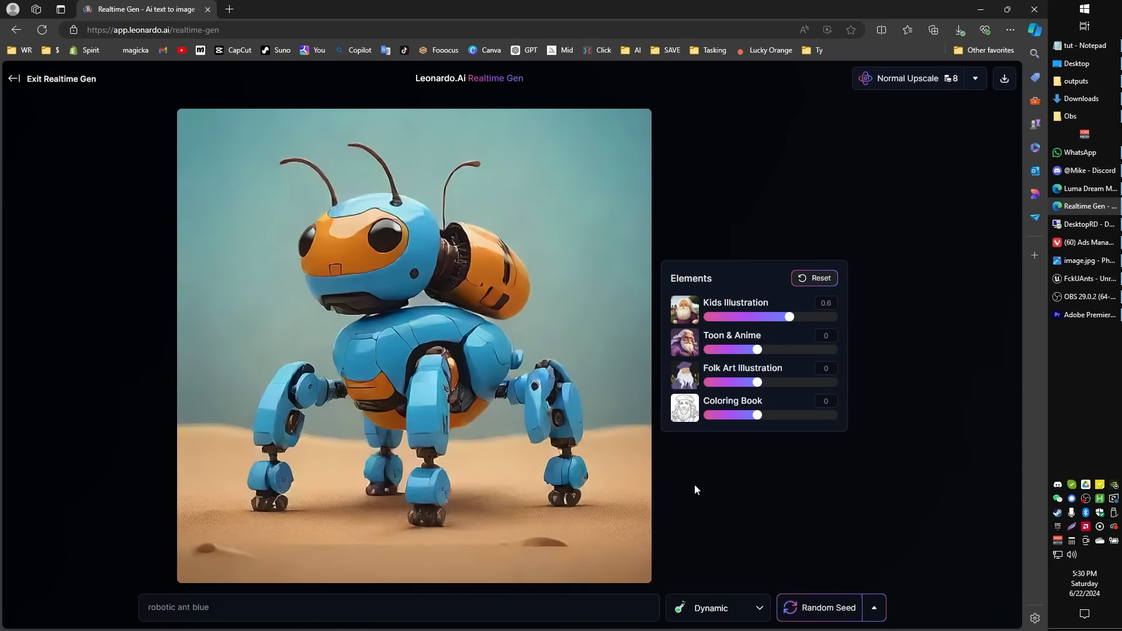
- Set the element weights to -0.7 for Kids Illustration, 0.5 for Toon & Anime and 1 for Folk Art Illustration
drag(789, 317, 720, 319)
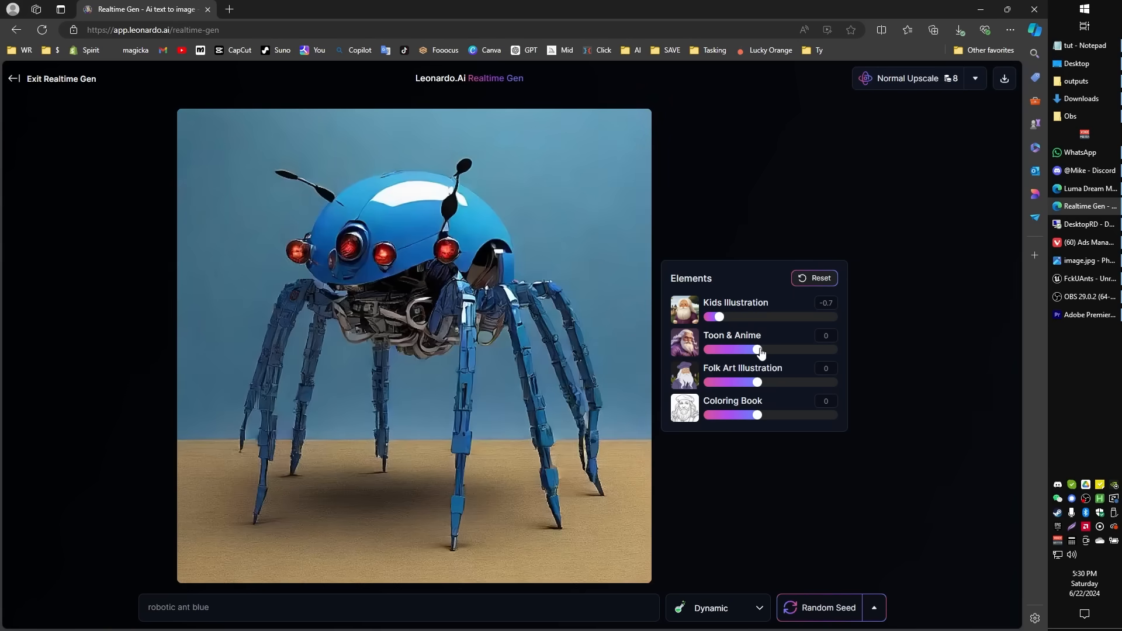
drag(759, 350, 786, 351)
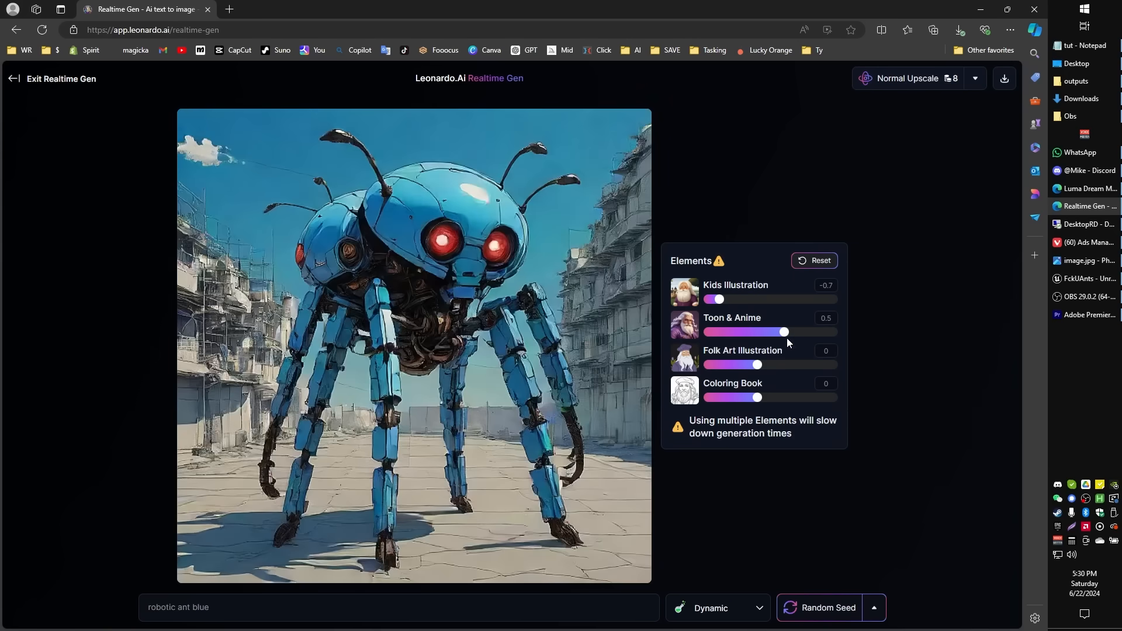
drag(758, 365, 789, 366)
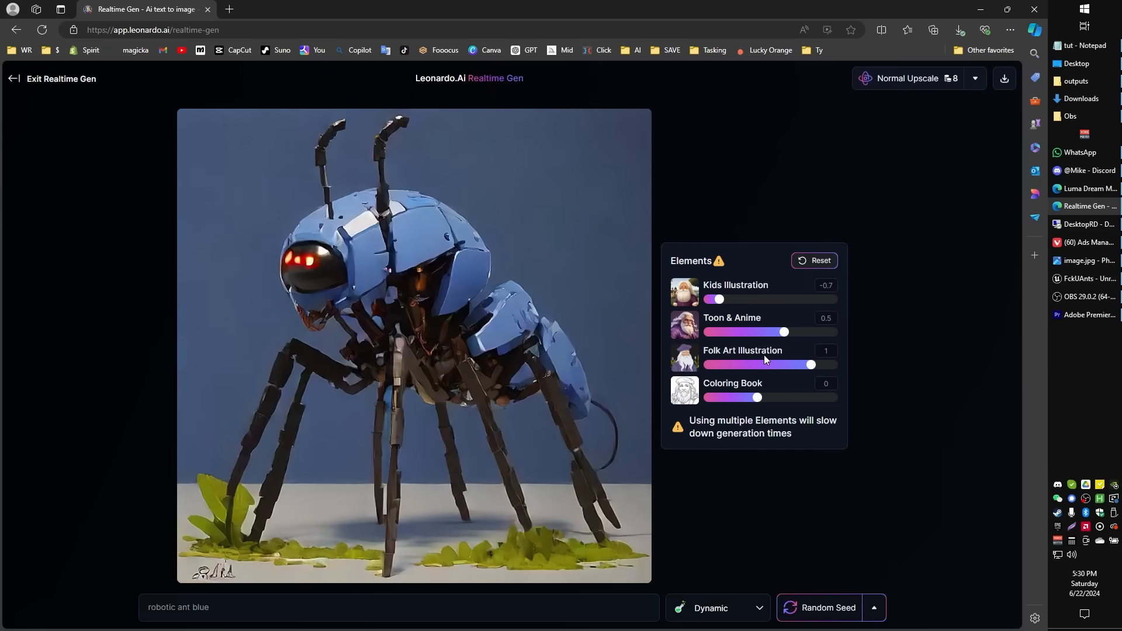
- Adjust the element weights to 0.1 for Toon & Anime, -0.3 for Kids Illustration and 0.9 for Folk Art Illustration
drag(784, 332, 762, 332)
drag(719, 300, 742, 301)
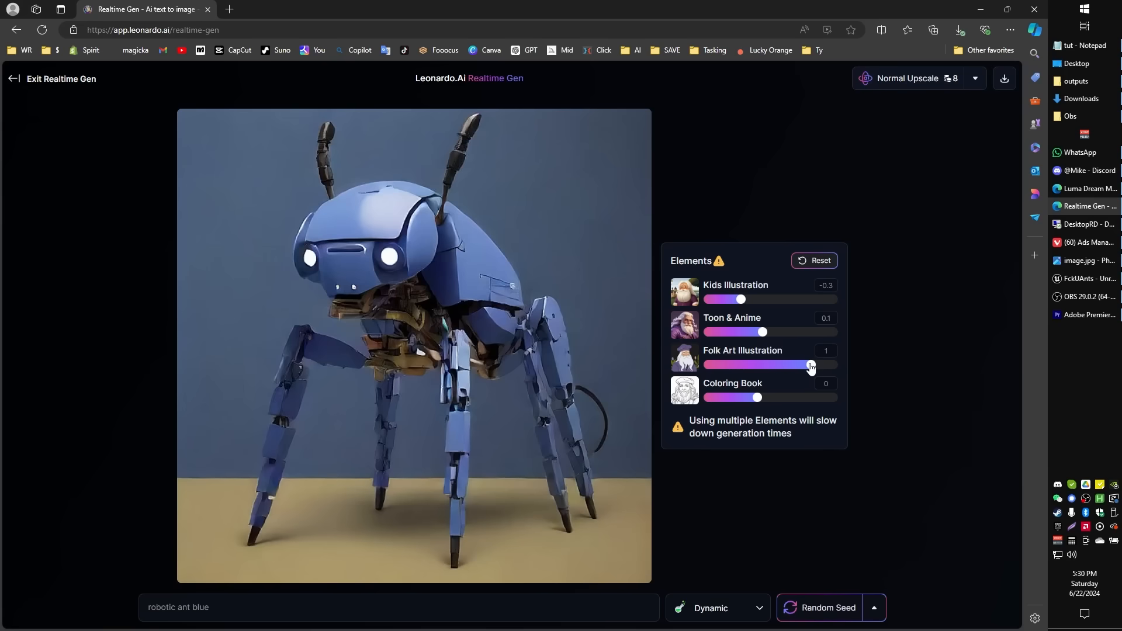
click(816, 364)
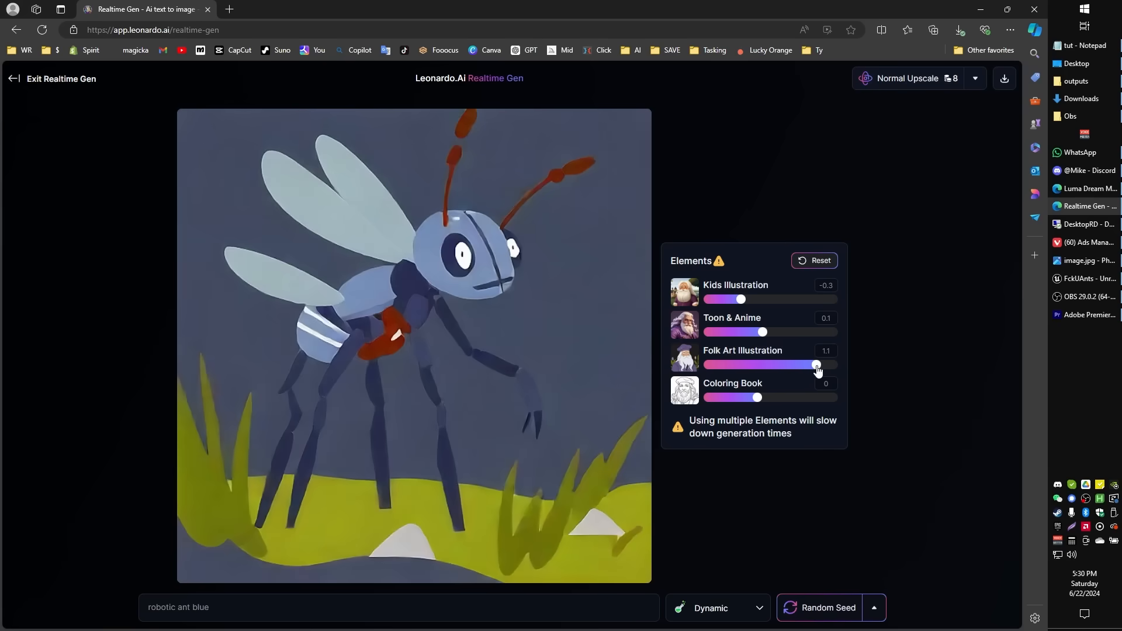
click(804, 368)
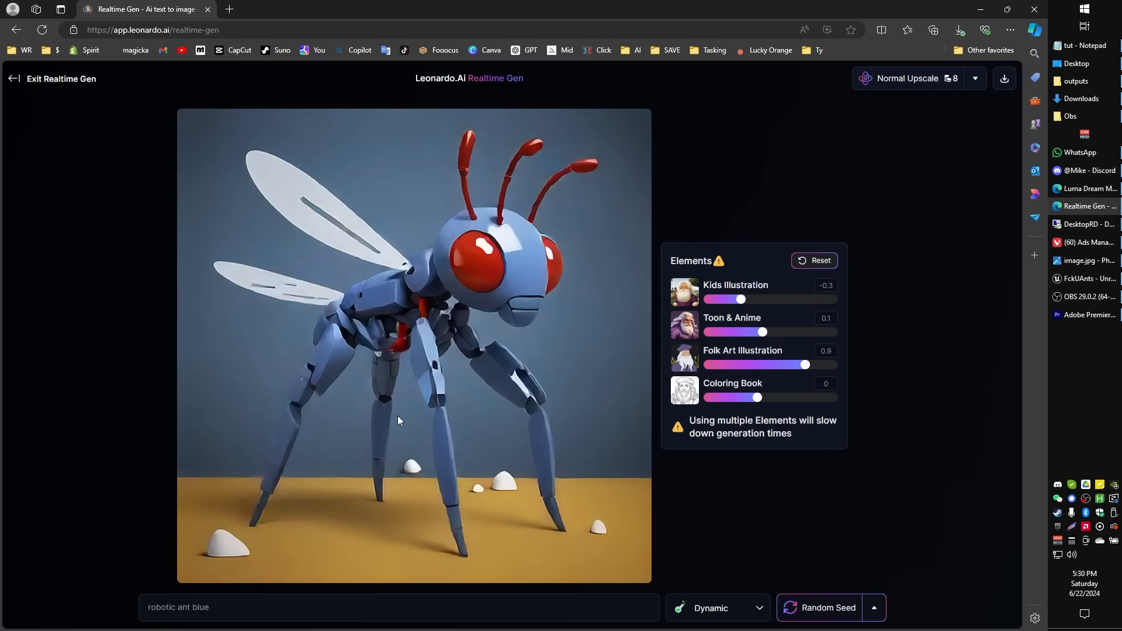
- Add the word "armored" to the end of the prompt "robotic ant blue"
click(220, 617)
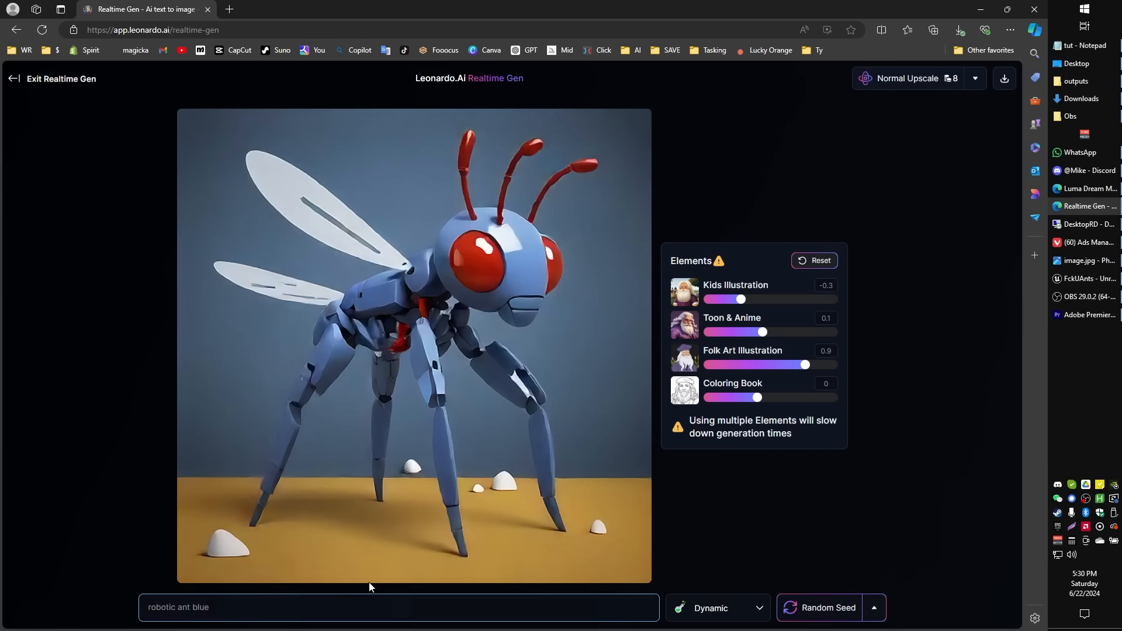
click(873, 608)
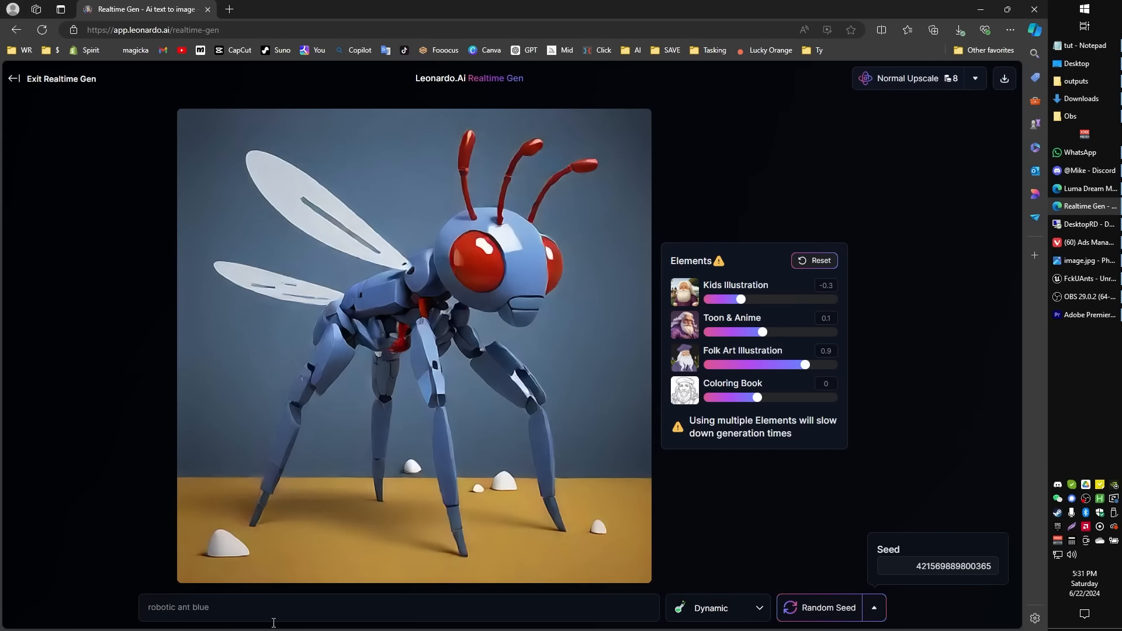
double_click(232, 616)
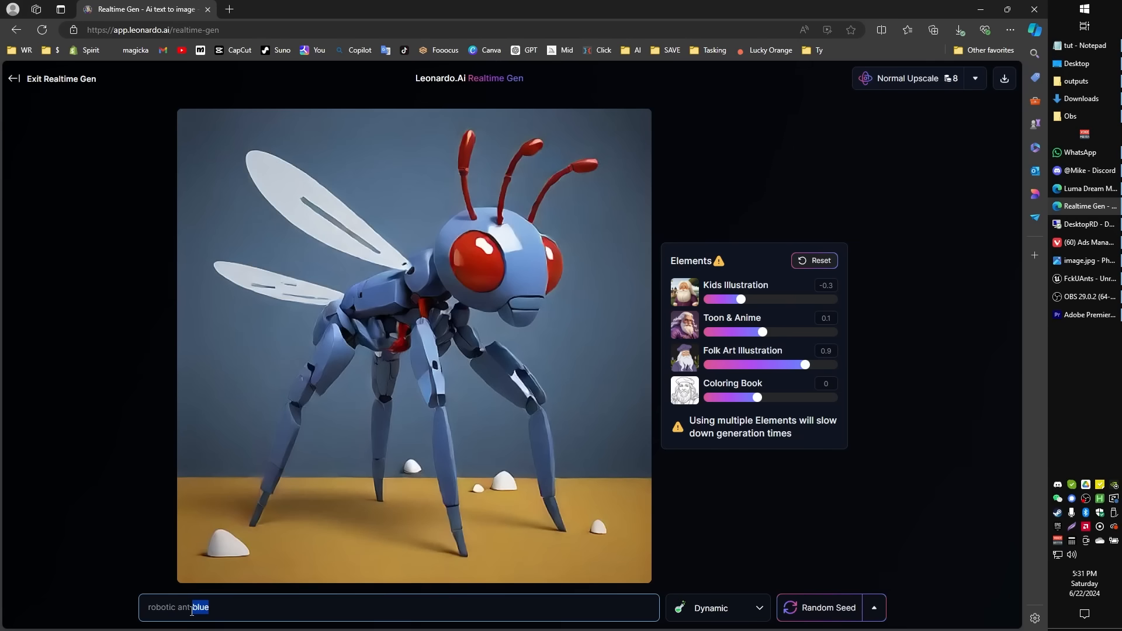
key(End)
text(armored)
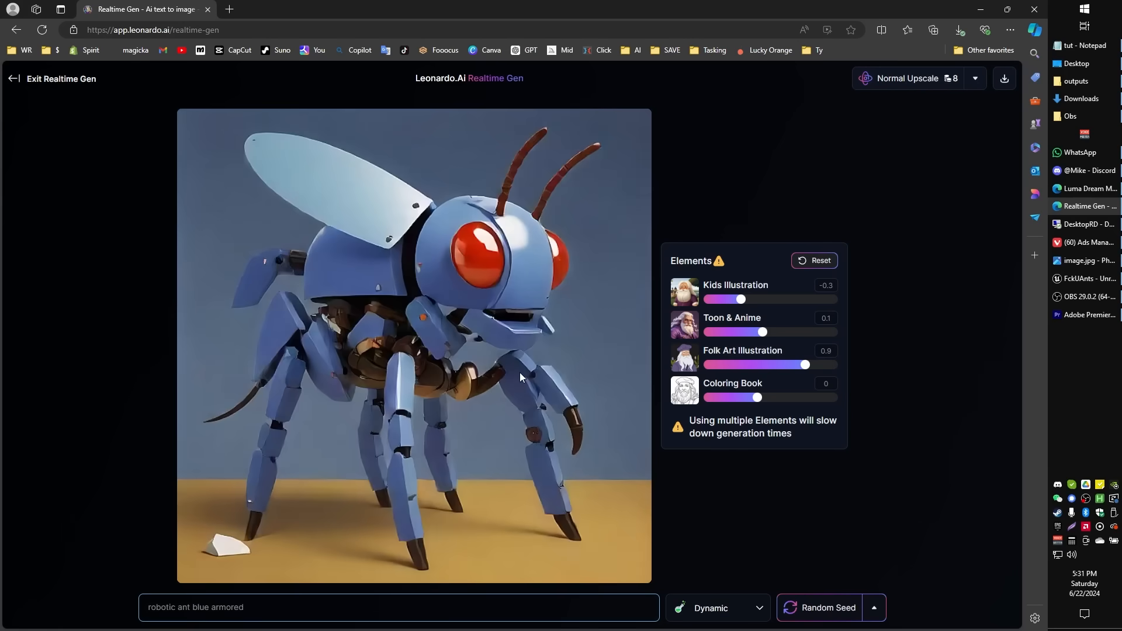
- Replace the colour word in the prompt with "red" so it reads "robotic ant red armored"
double_click(200, 608)
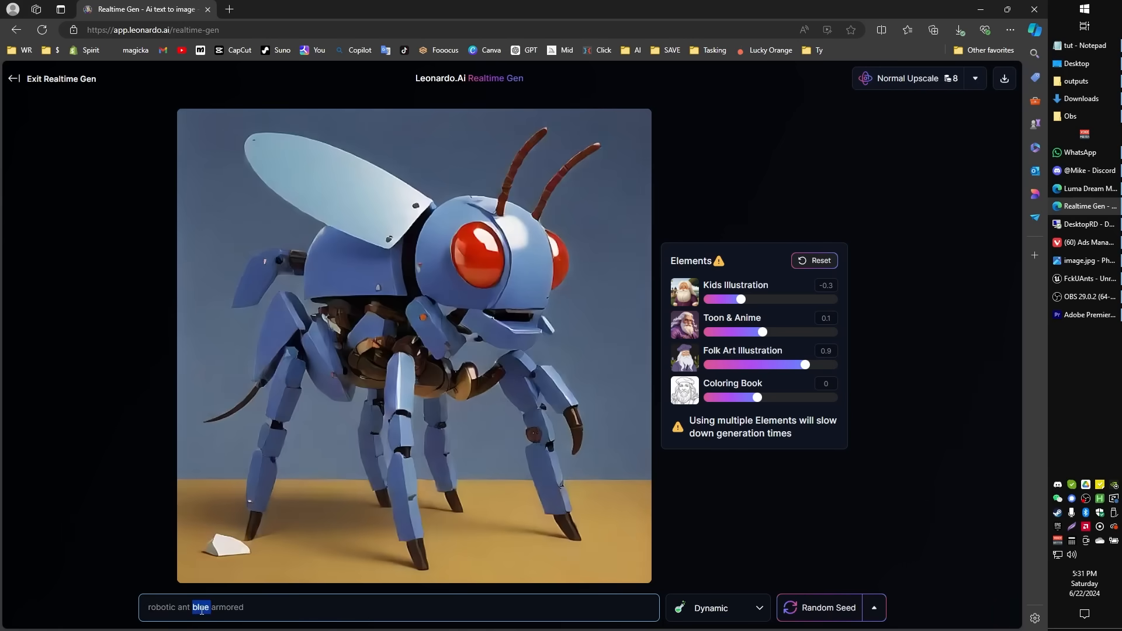
text(red)
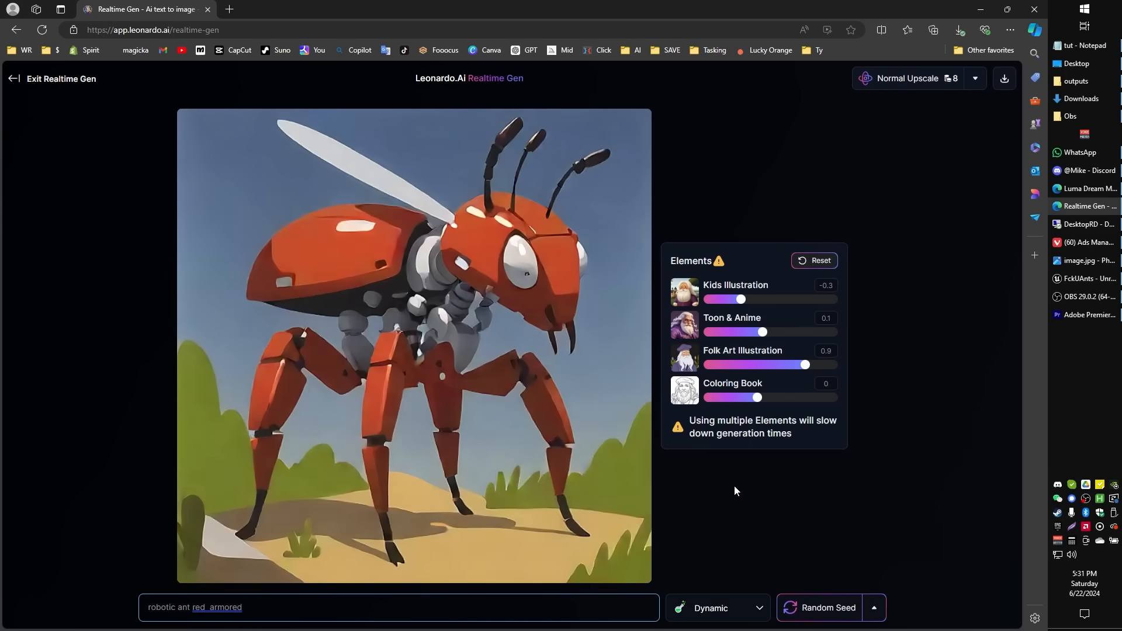
click(209, 610)
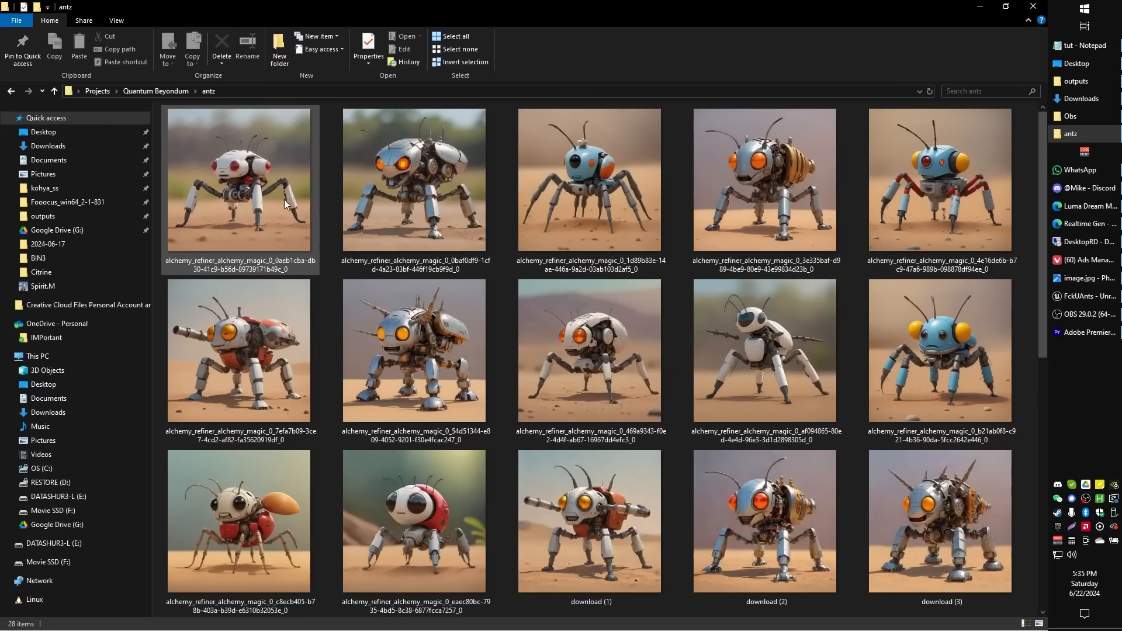
- Open the first robotic ant image in the antz folder and maximize the image viewer
click(264, 185)
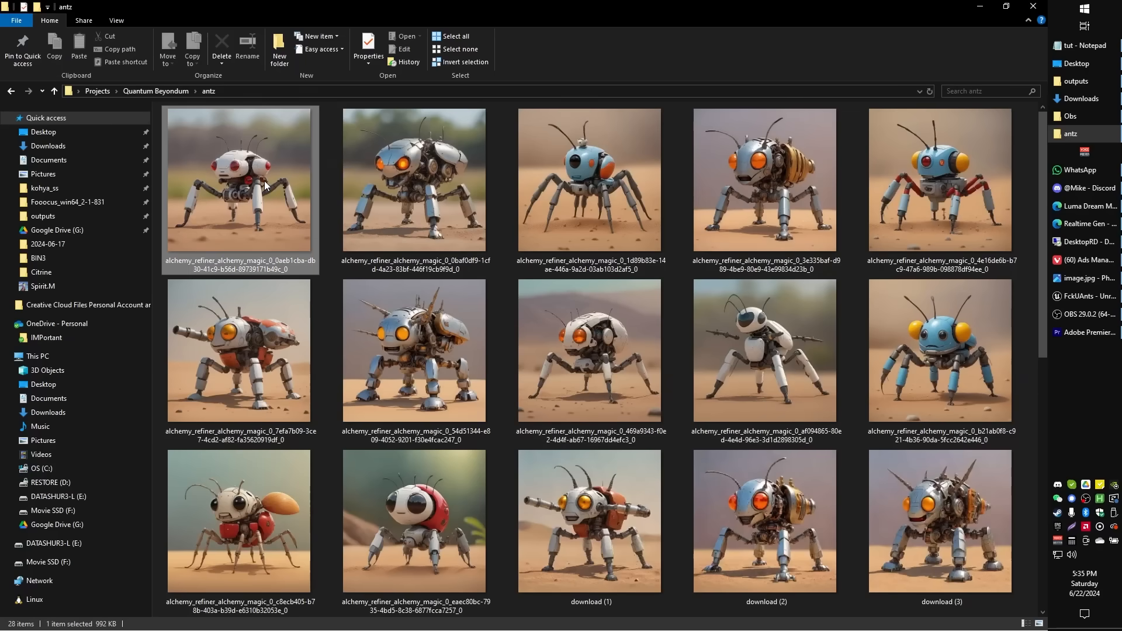
double_click(265, 185)
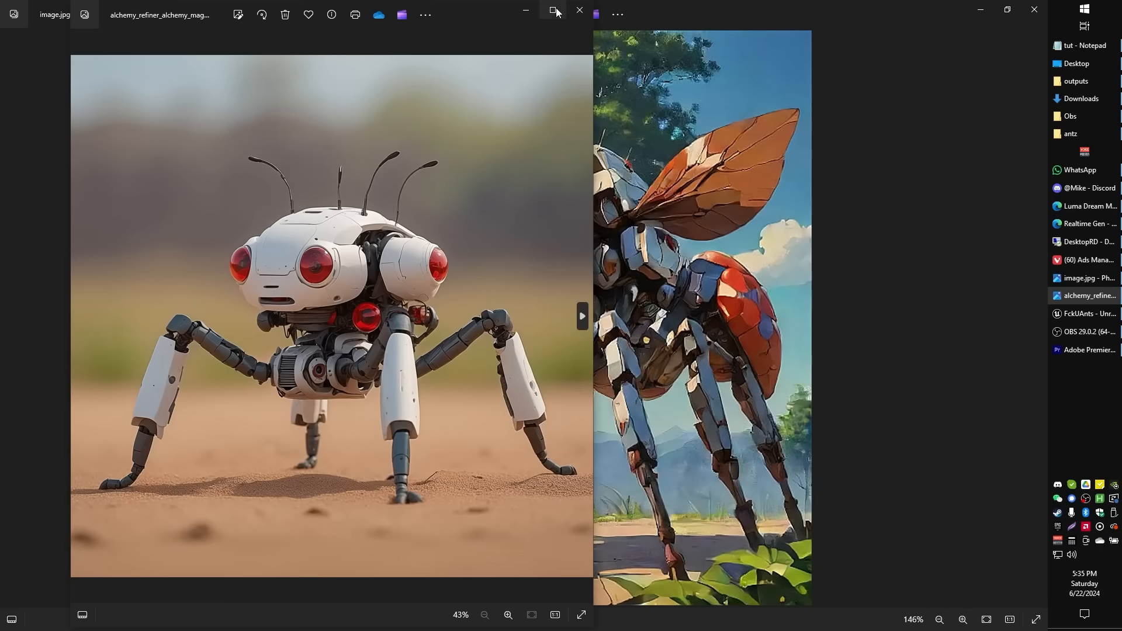
click(553, 10)
- Browse through the generated robotic ant images in the antz folder to compare the different designs
key(Right)
key(Right)
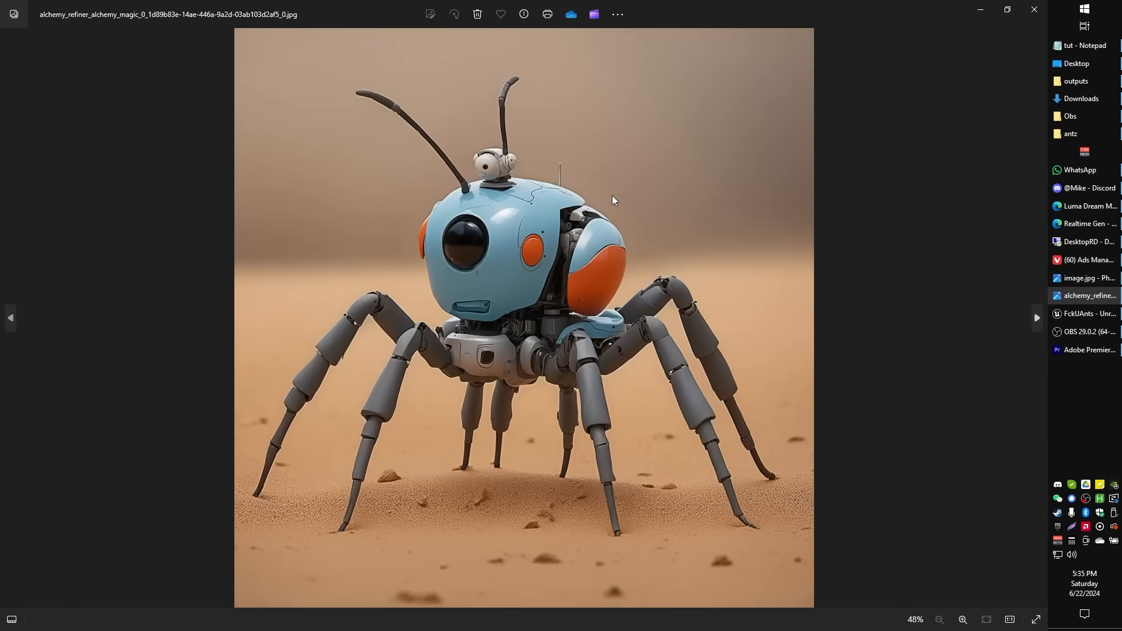
key(Right)
key(Right)
key(Right)
key(Right)
key(Right)
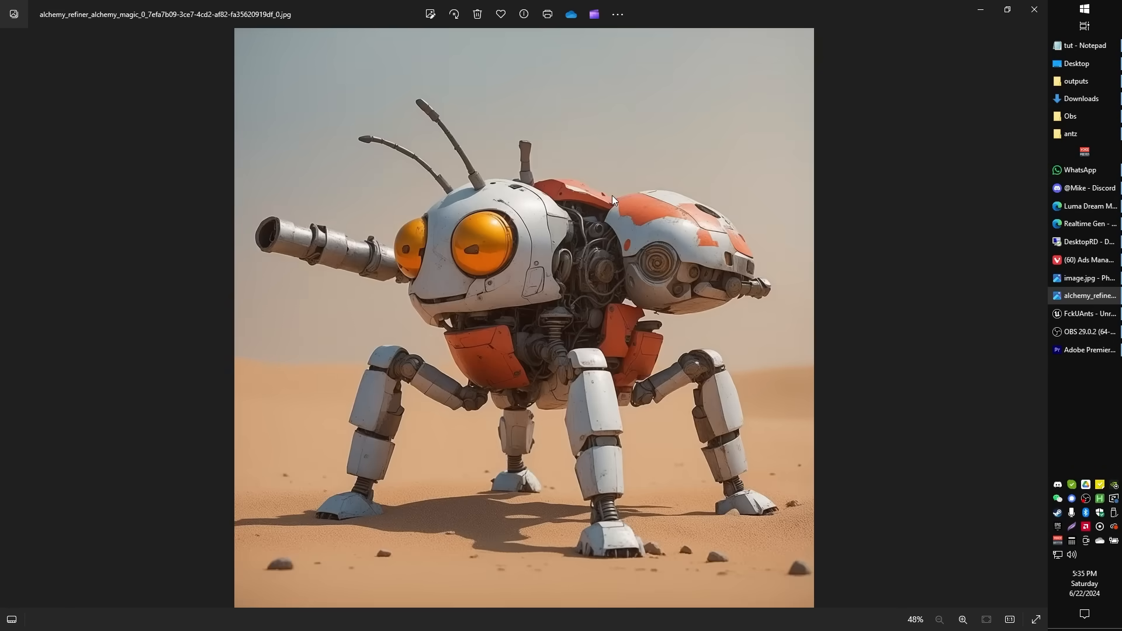
key(Right)
key(Right)
key(Right)
key(Right)
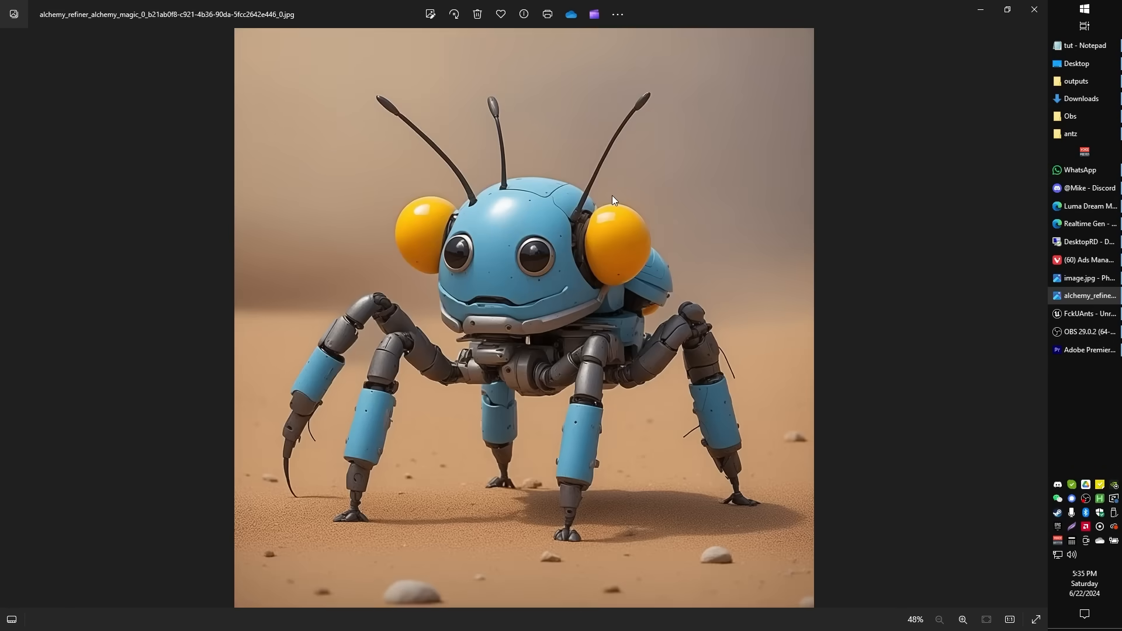
key(Right)
key(Right)
key(Right)
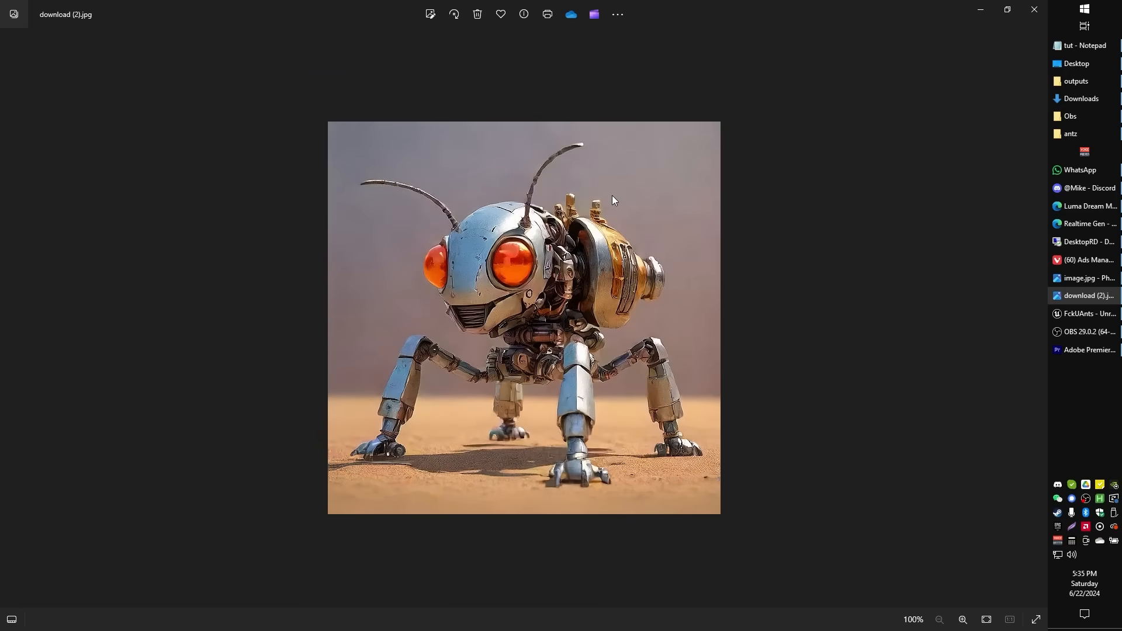
key(Right)
key(Right)
key(Right)
key(Right)
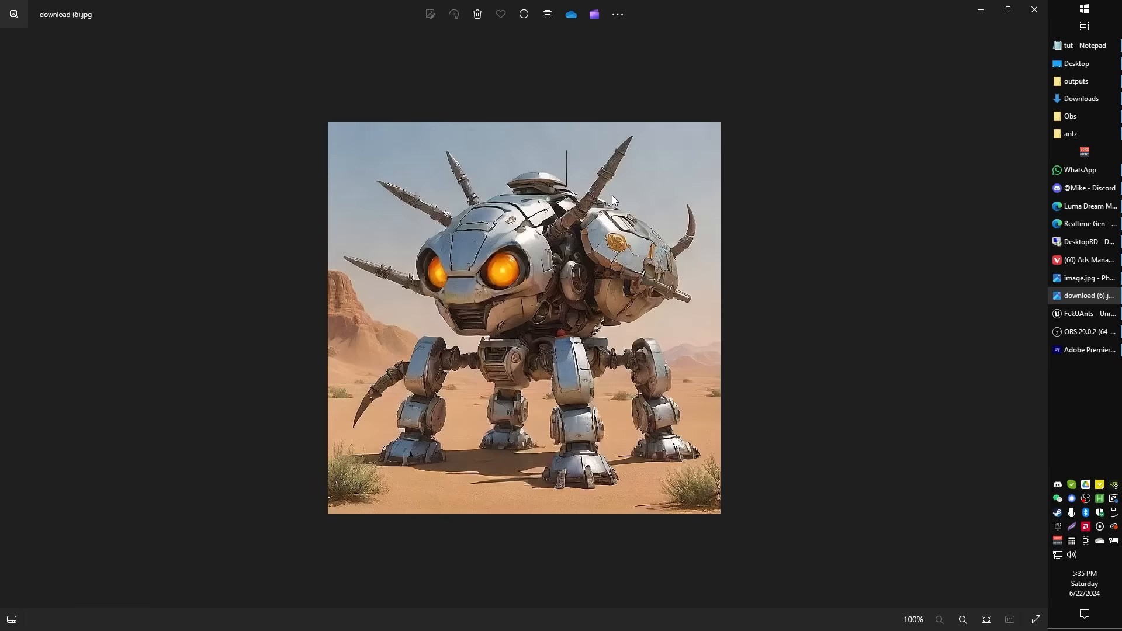
key(Right)
key(Left)
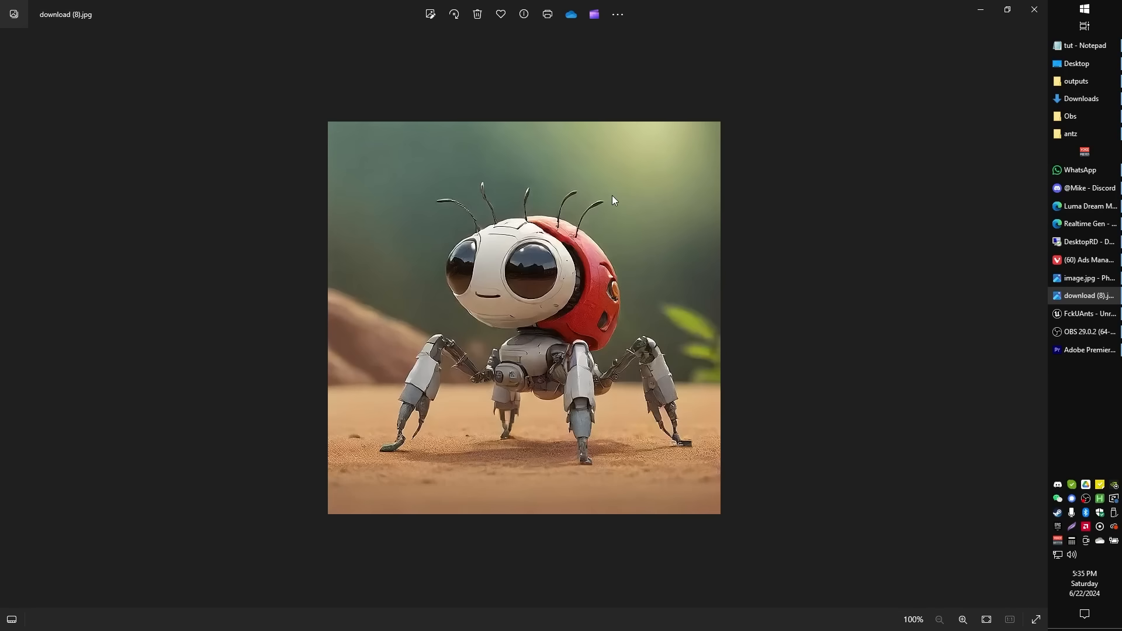
key(Right)
key(Right)
key(Right)
key(Right)
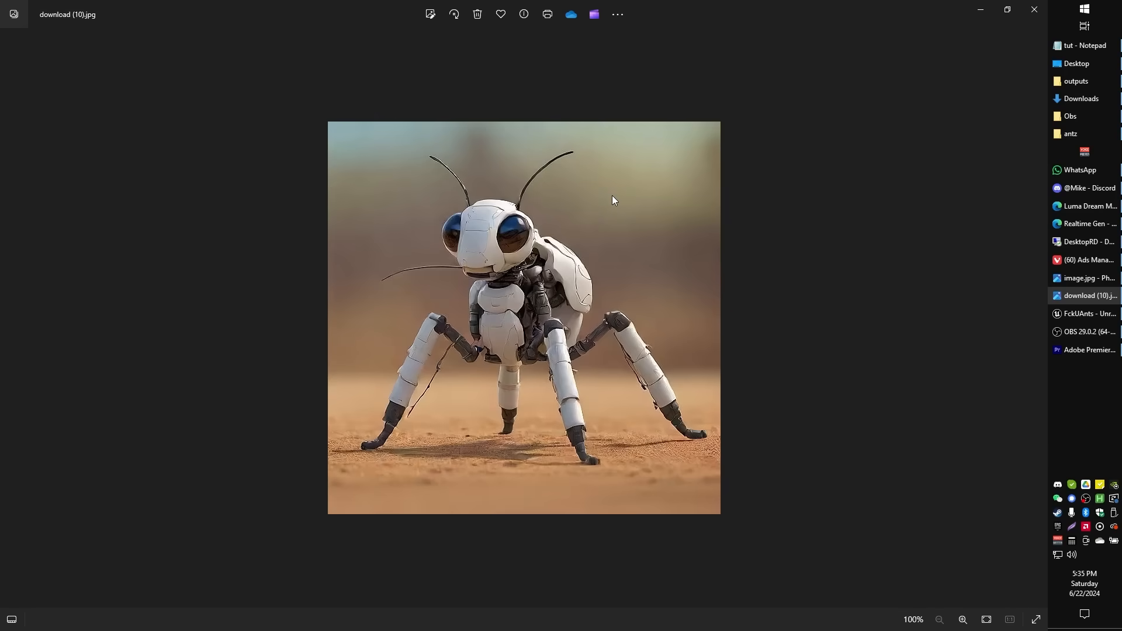
key(Right)
key(Right)
key(Right)
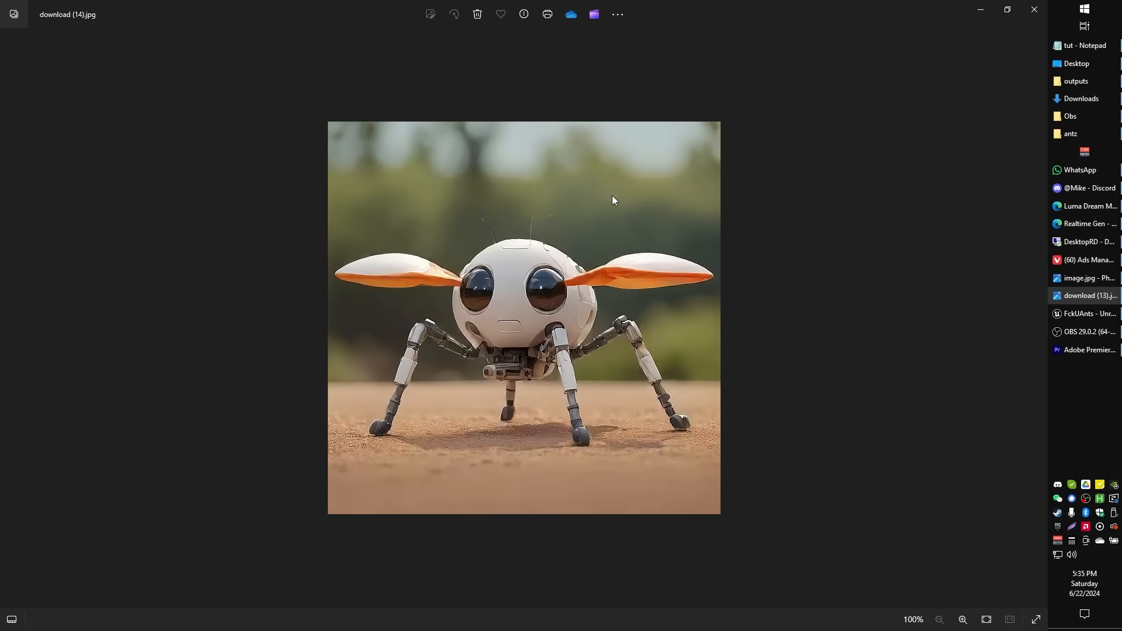
key(Right)
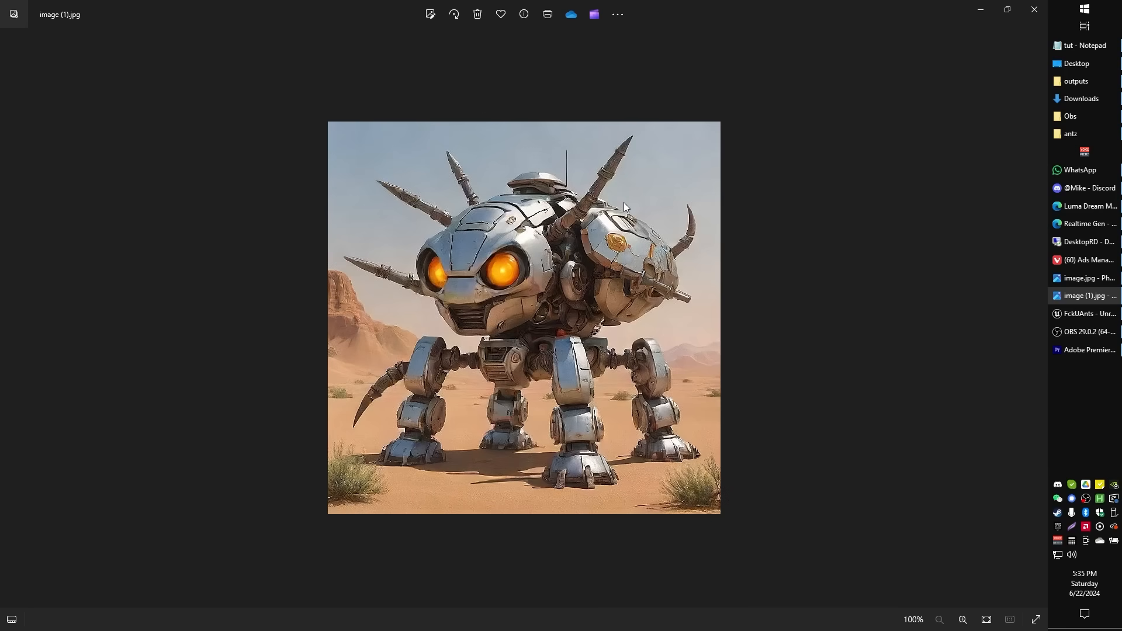
key(Left)
key(Left)
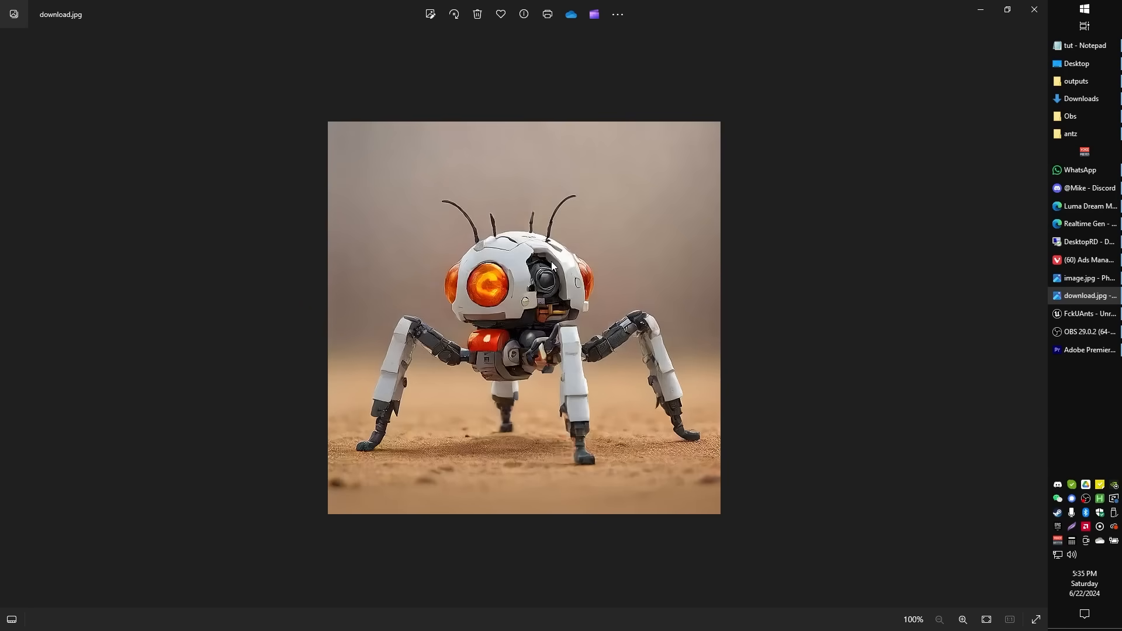
key(Left)
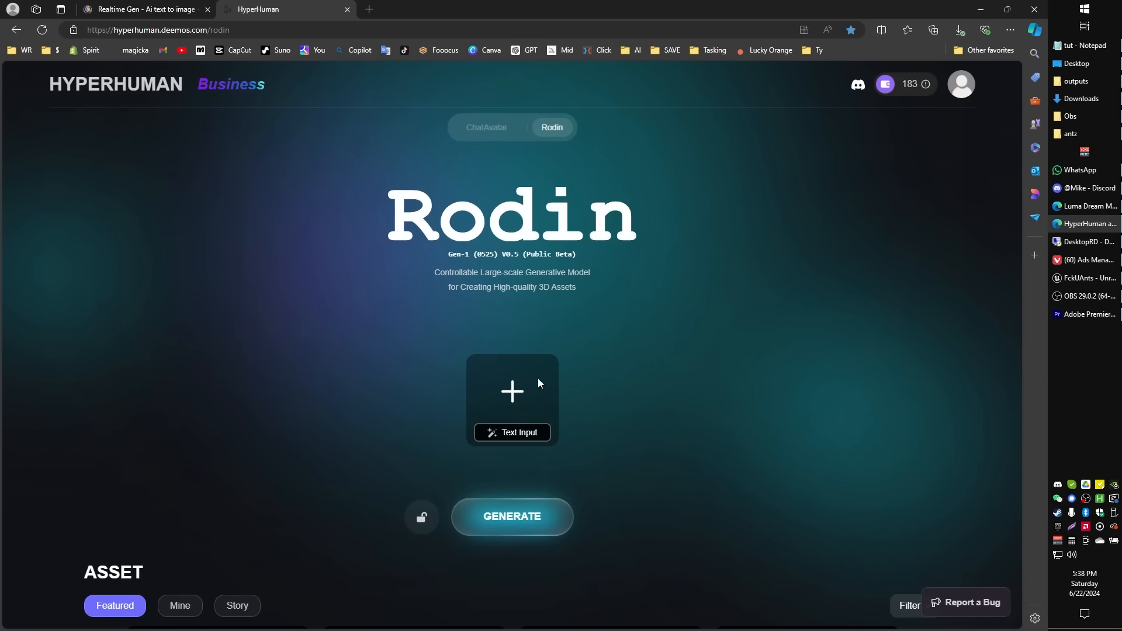
- Paste the copied white robotic ant image into Rodin as the reference and start generating a 3D model from it
key(ctrl+v)
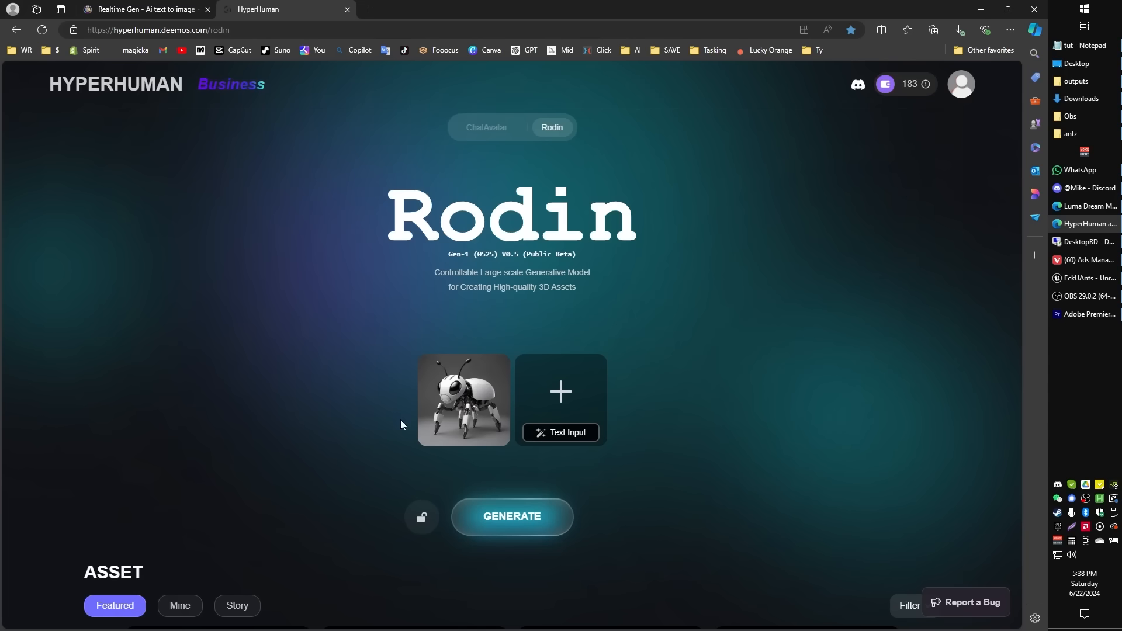
click(515, 516)
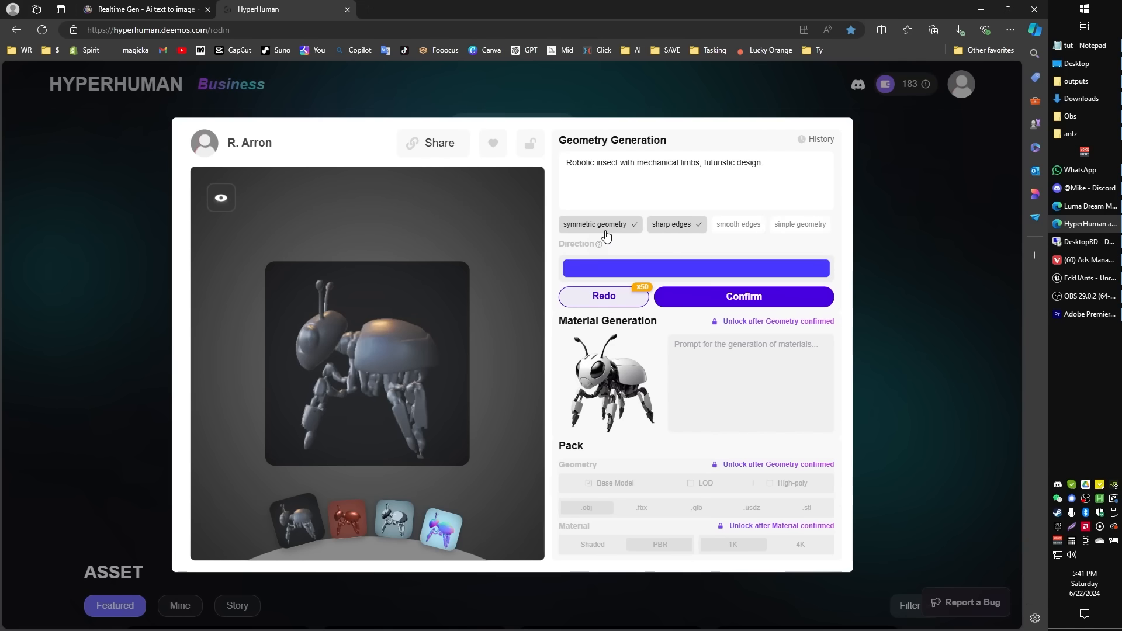
- Confirm the insect's geometry with the character tag selected, Hyper enabled and 10000 polygons
scroll(795, 226, right, 3)
click(799, 231)
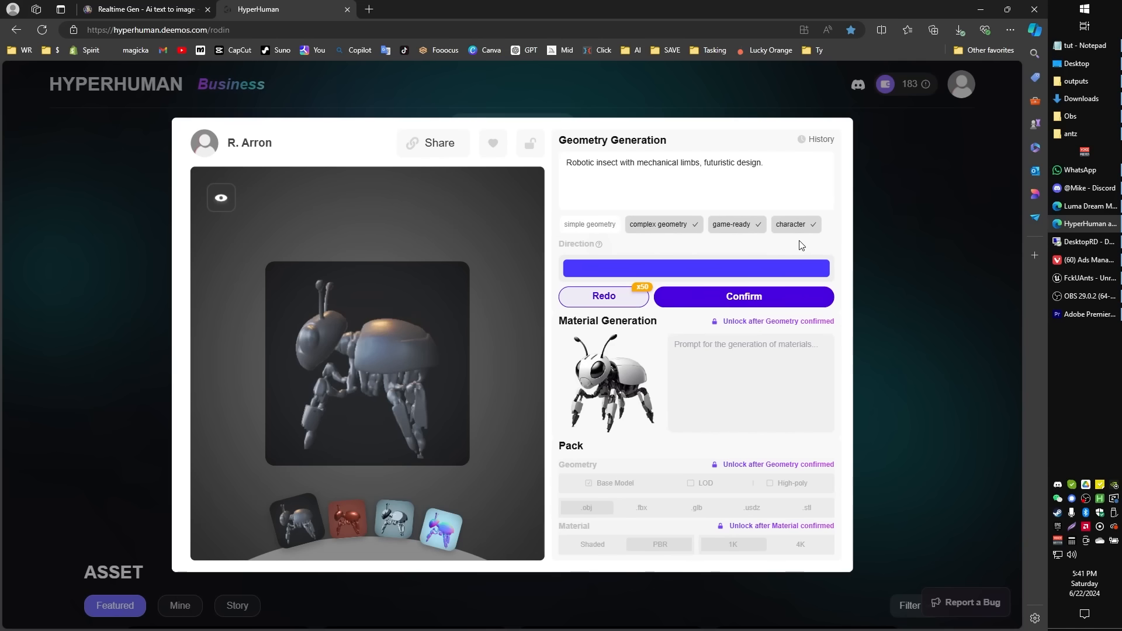
scroll(672, 234, left, 3)
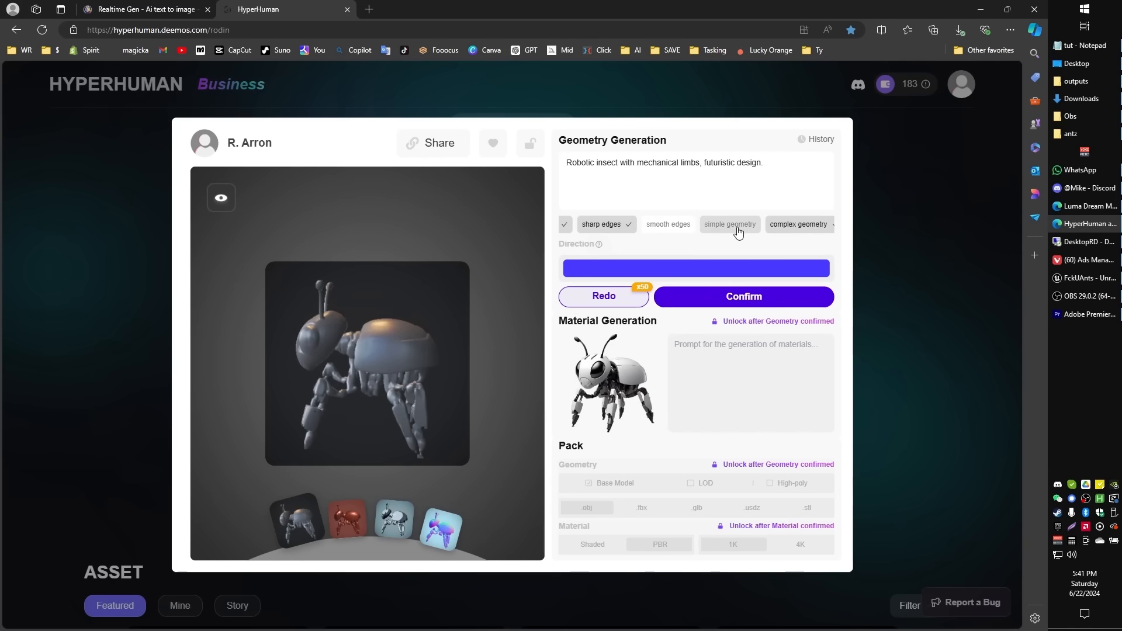
scroll(690, 231, left, 1)
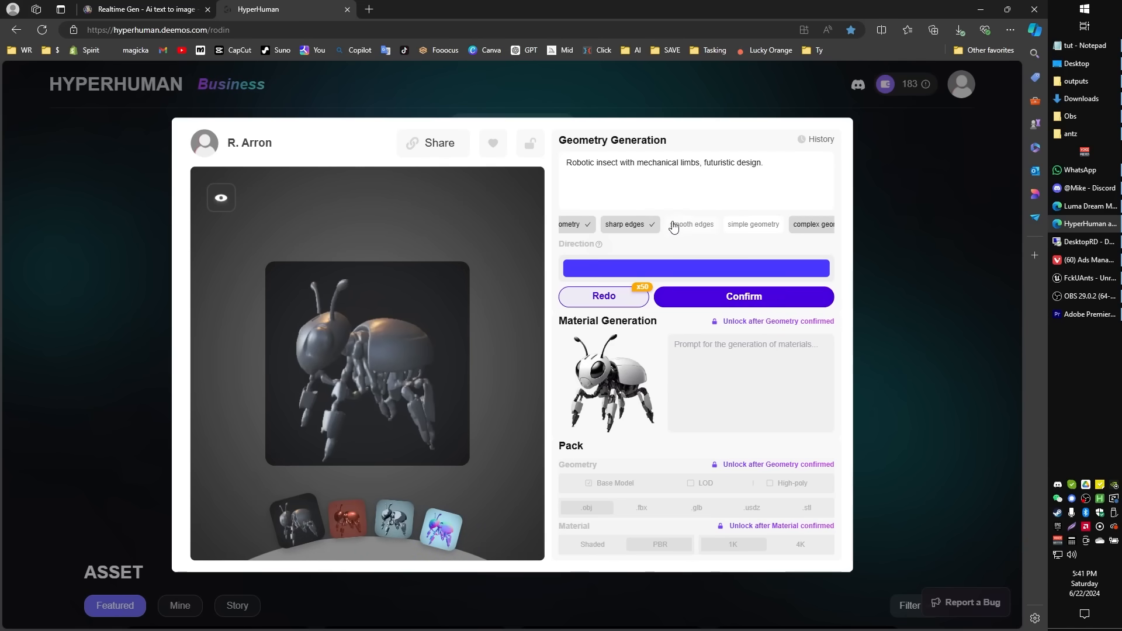
mouse_move(758, 305)
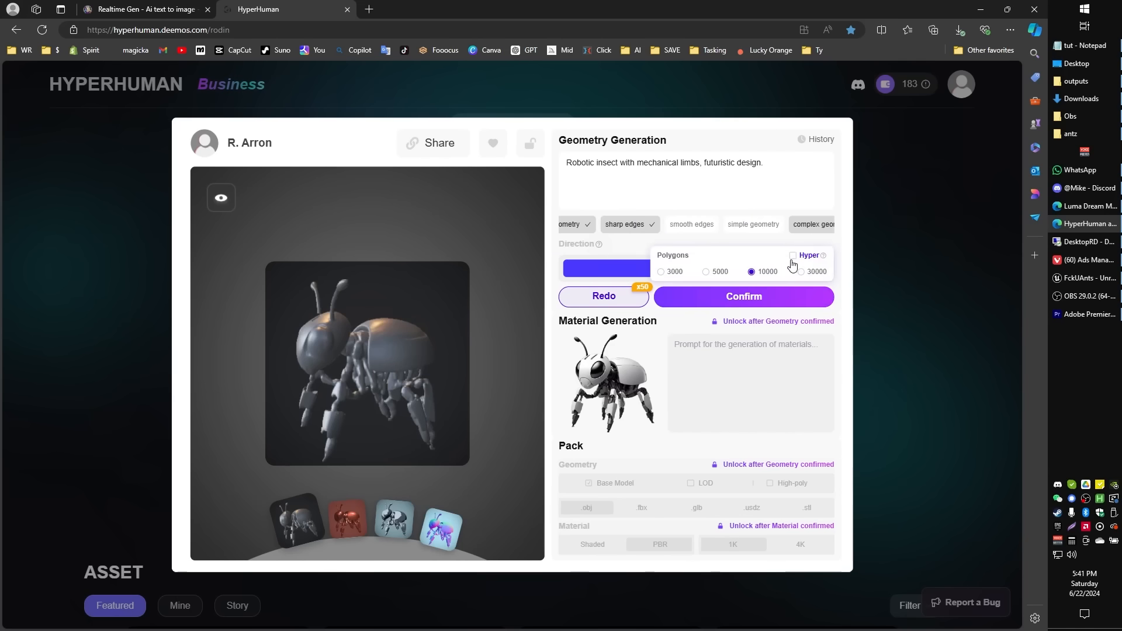
click(794, 257)
mouse_move(826, 256)
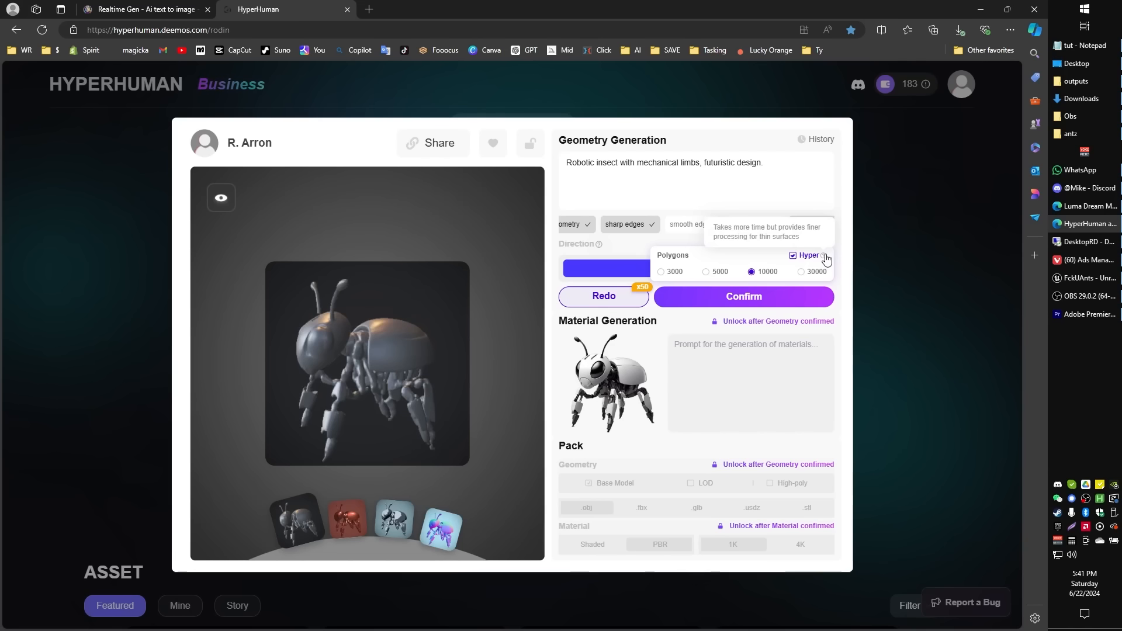
drag(387, 351, 391, 297)
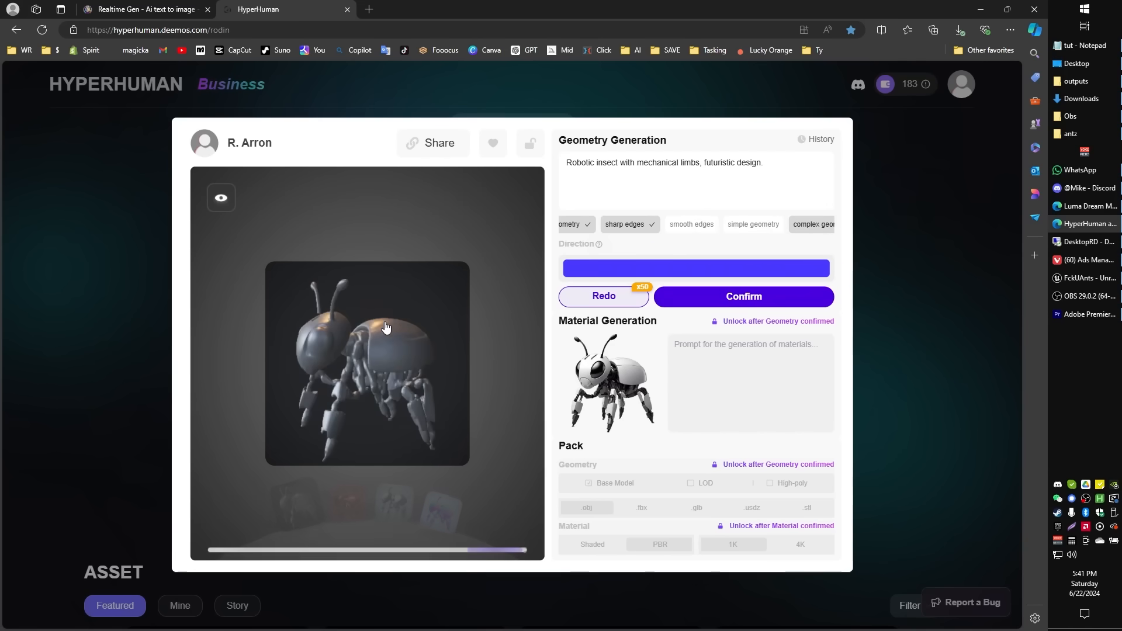
mouse_move(789, 278)
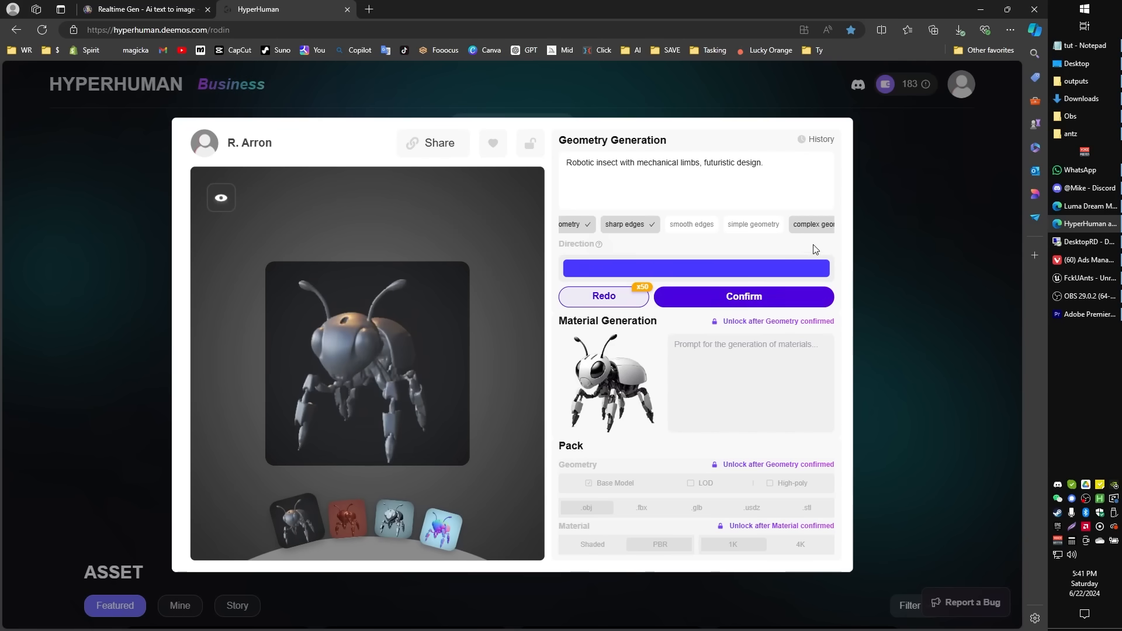
mouse_move(757, 294)
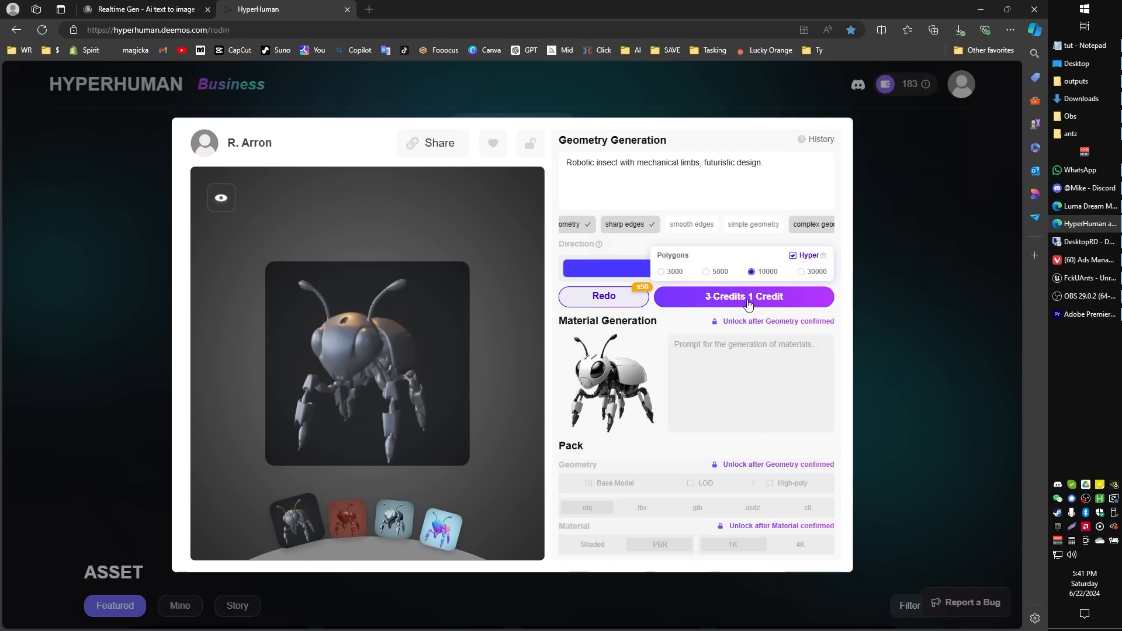
click(744, 299)
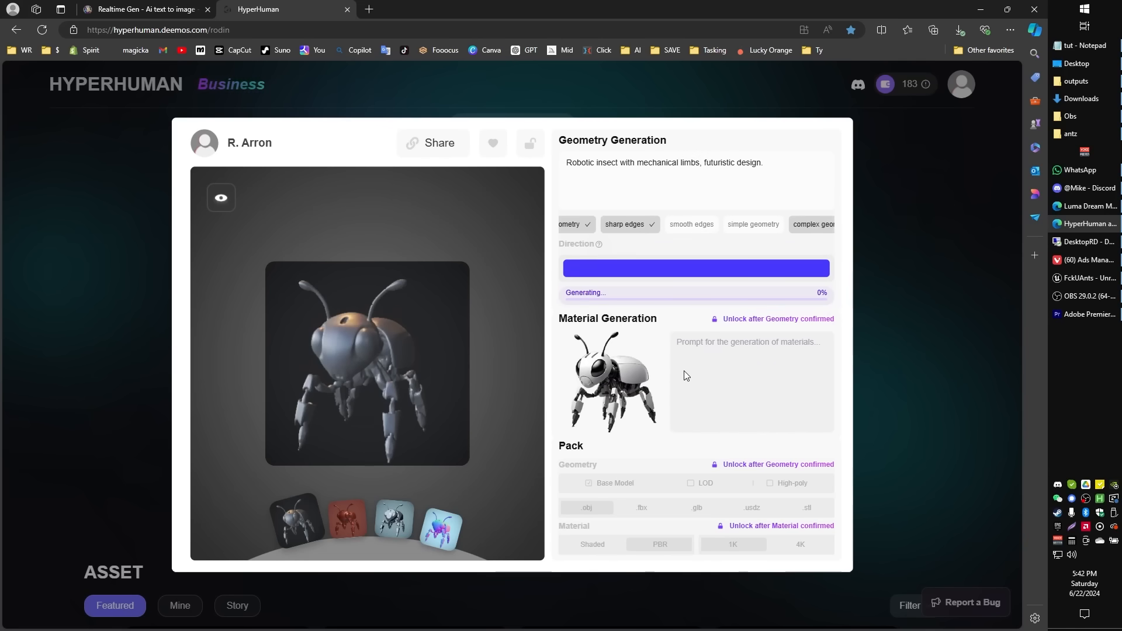
- Examine the generated insect mesh from several angles, including the head and legs up close
drag(446, 430, 573, 458)
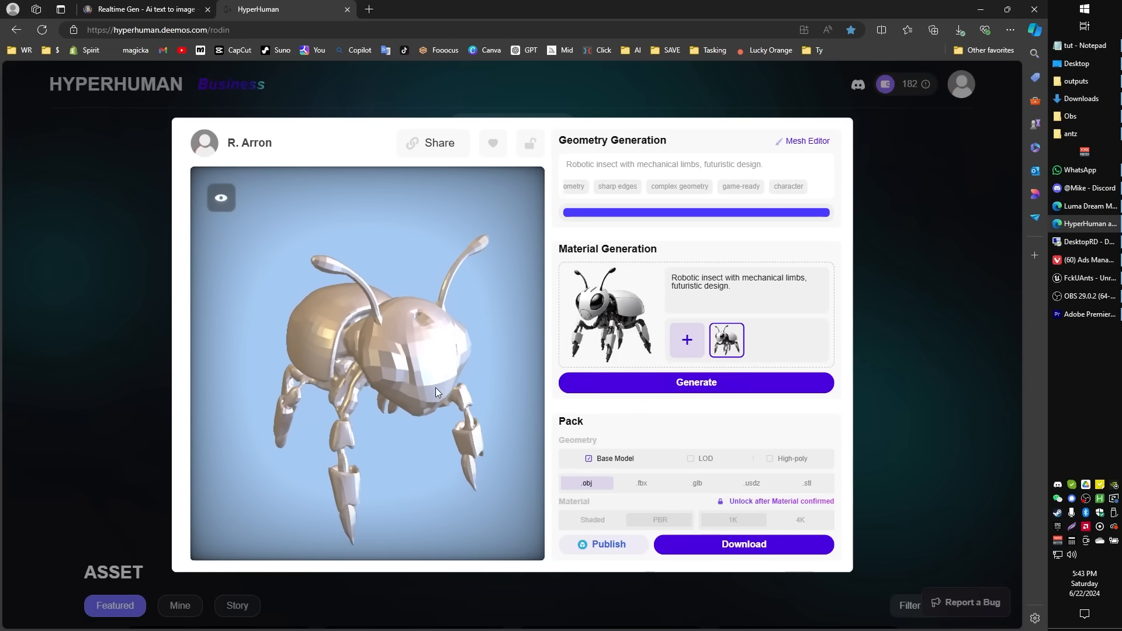
scroll(460, 360, up, 8)
scroll(374, 365, down, 8)
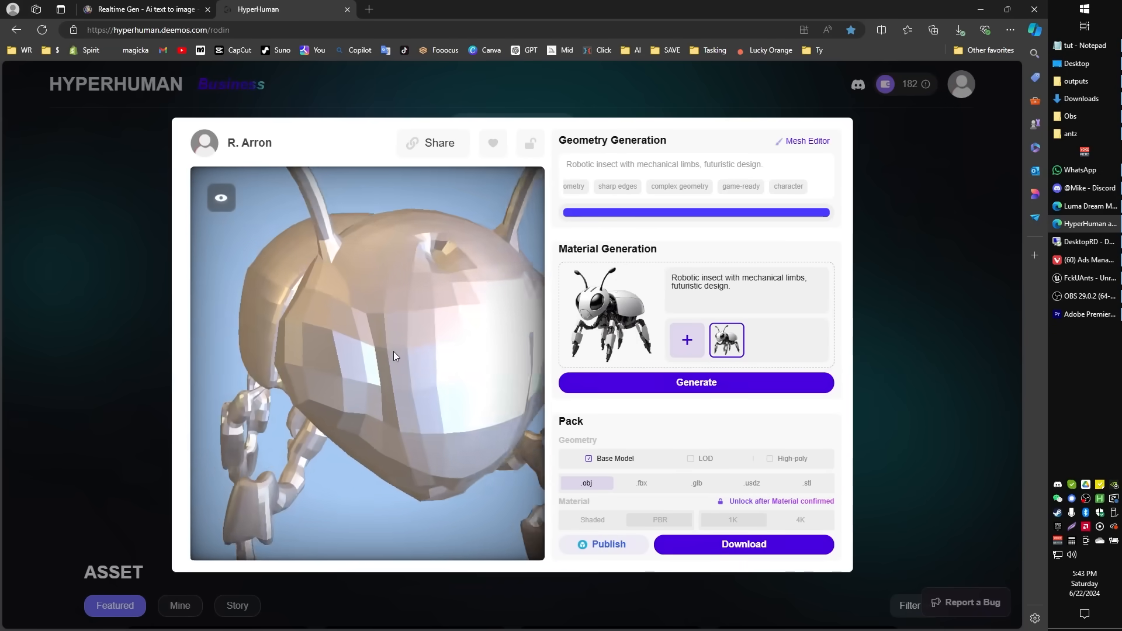
scroll(351, 343, down, 6)
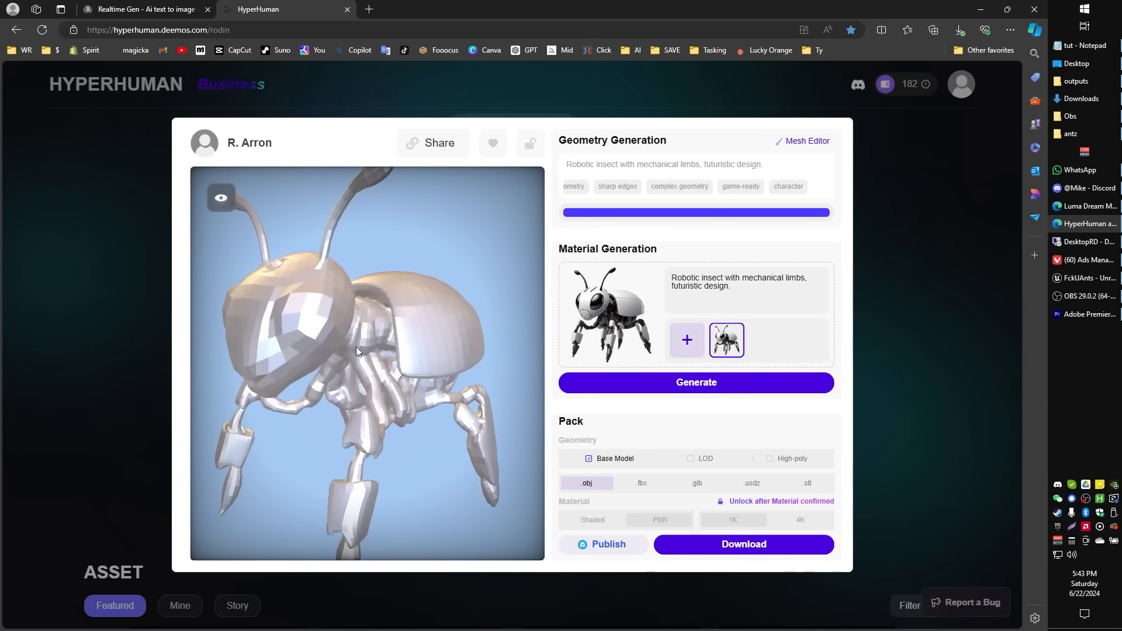
drag(373, 367, 242, 321)
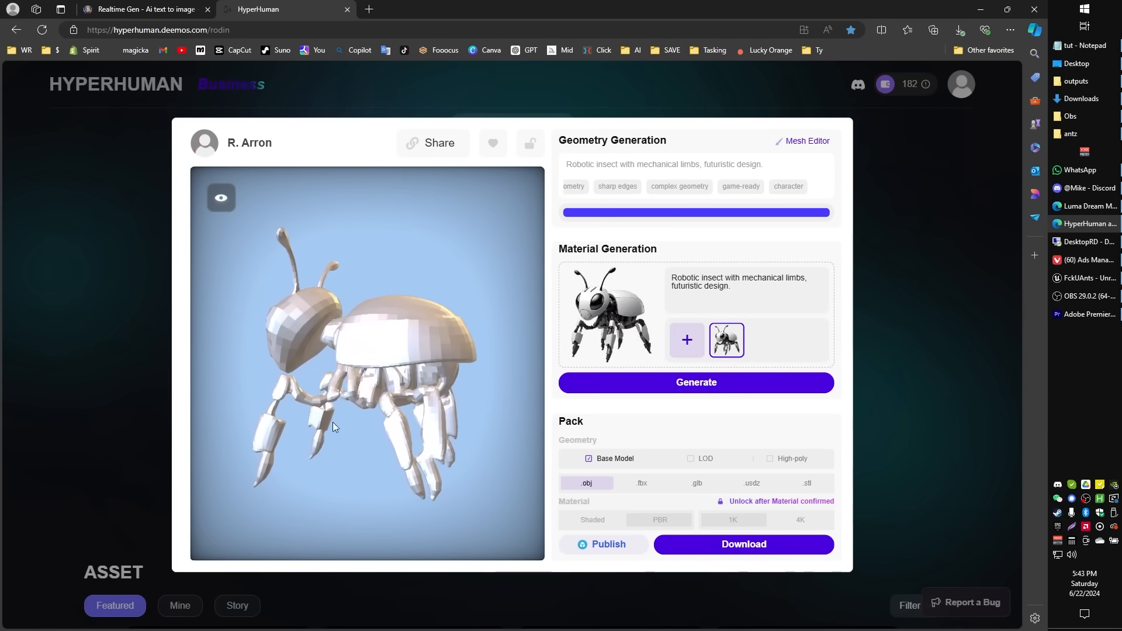
drag(415, 480, 287, 475)
drag(391, 453, 459, 450)
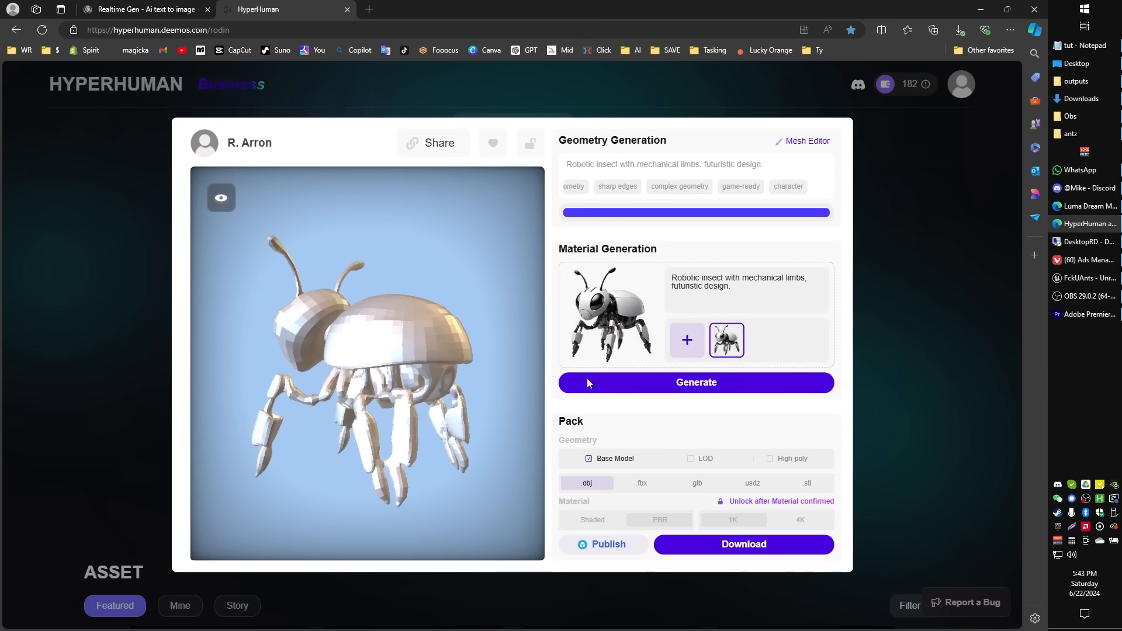
drag(524, 475, 383, 437)
mouse_move(641, 321)
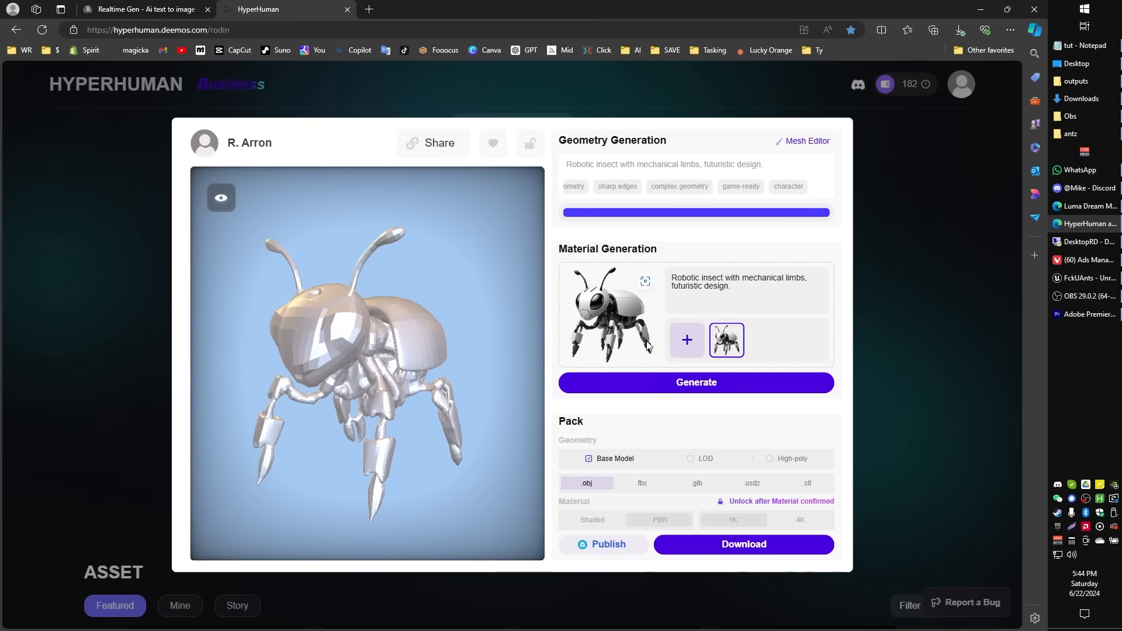
drag(432, 451, 373, 448)
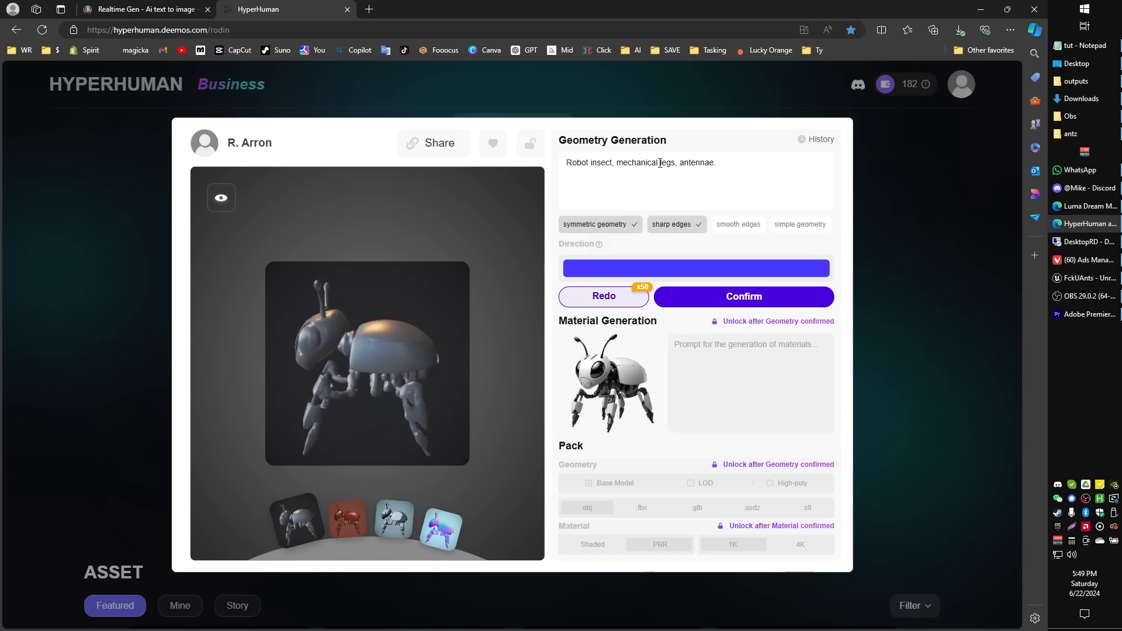
- Change the geometry prompt to "Robot insect, with four mechanical legs, antennae." and confirm the geometry
click(617, 162)
text(with four)
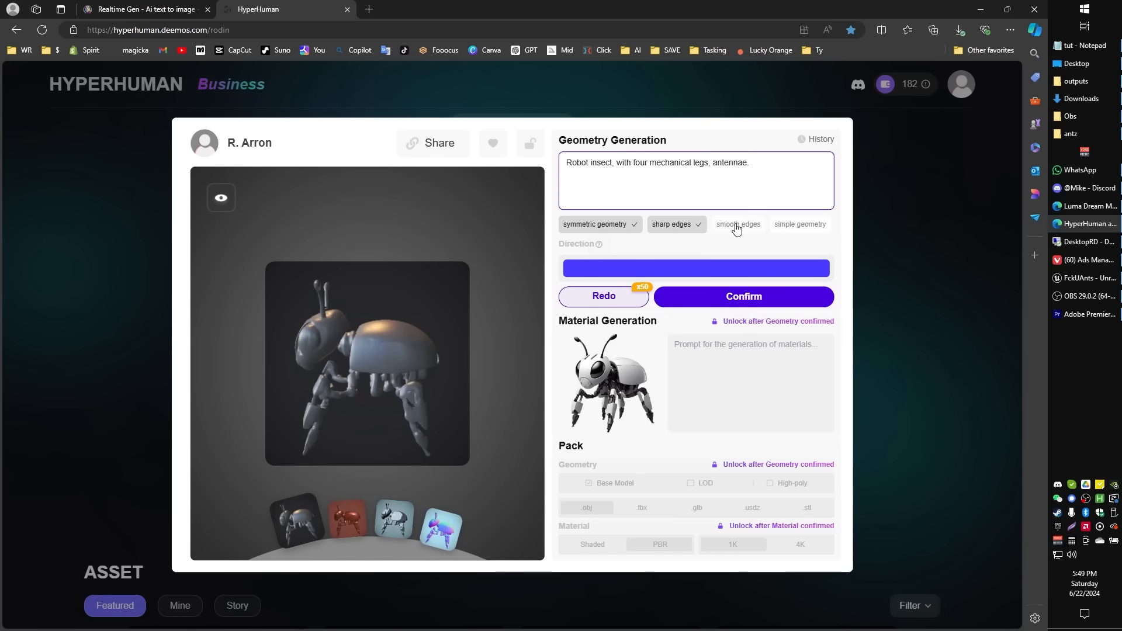
drag(438, 362, 678, 287)
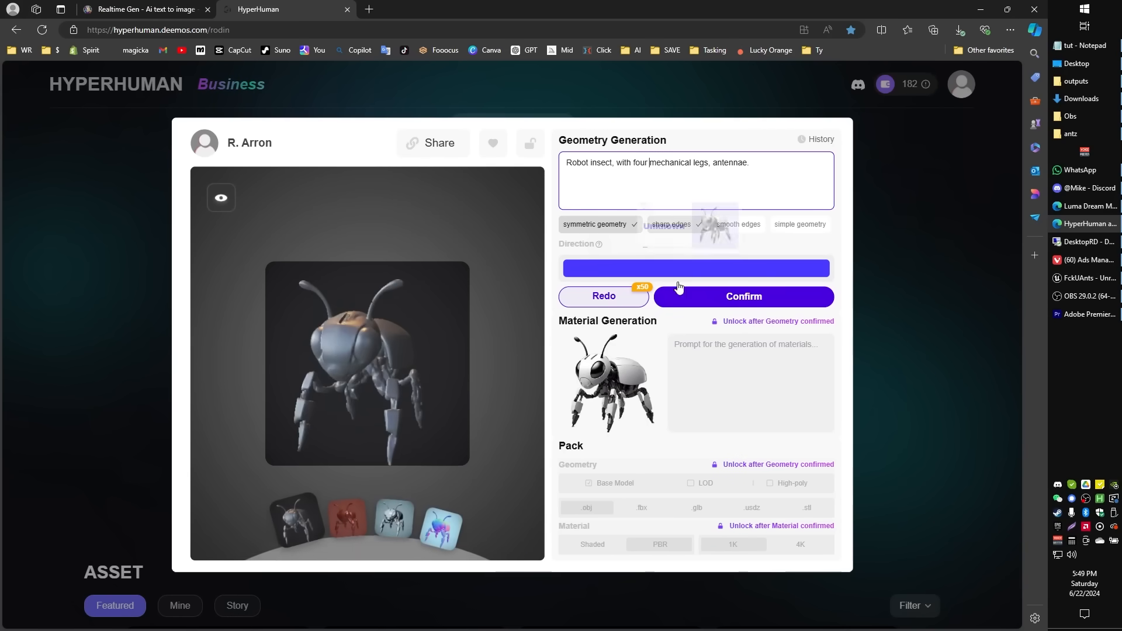
drag(442, 405, 448, 401)
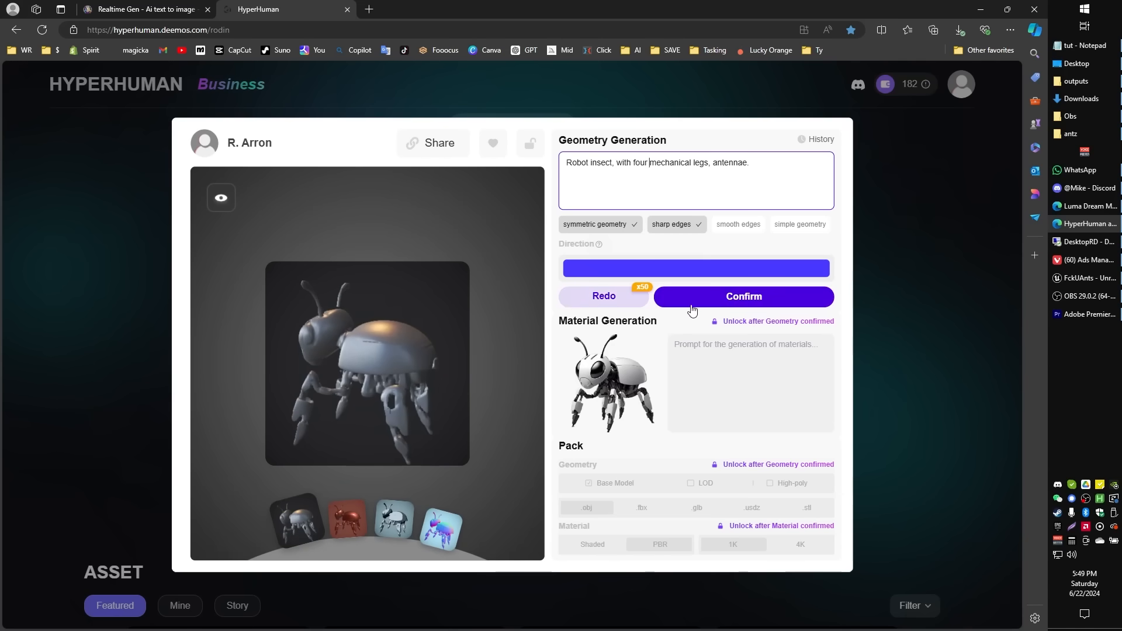
click(723, 303)
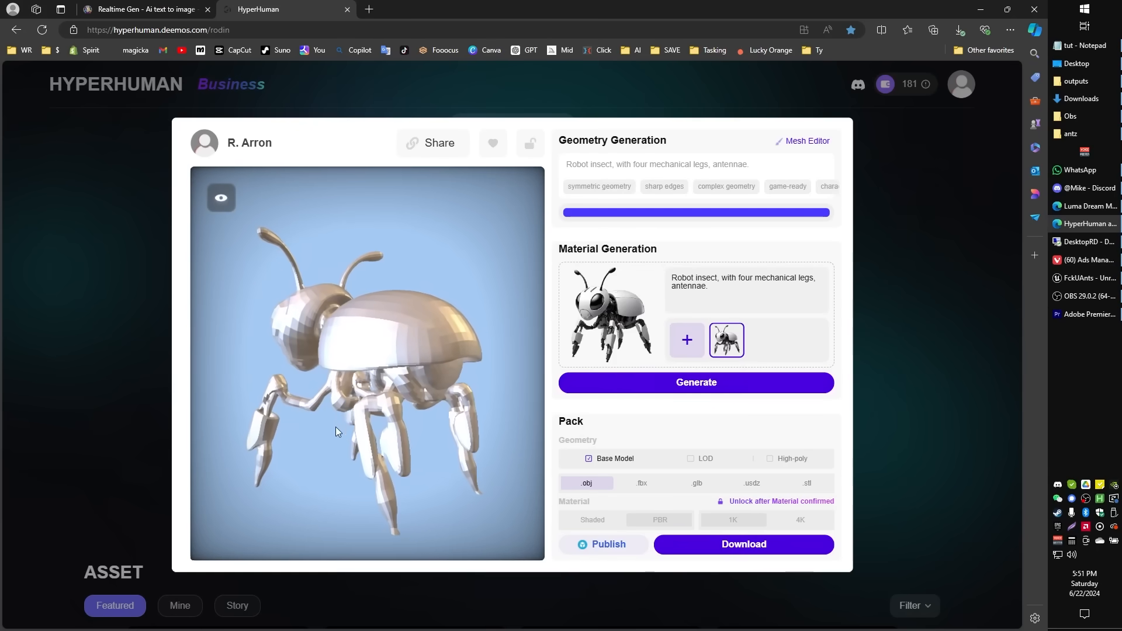
- Set the material's Reference Strength to 1, raise PBR Temperature to its maximum, and generate the material for the four-legged mesh
drag(335, 427, 187, 390)
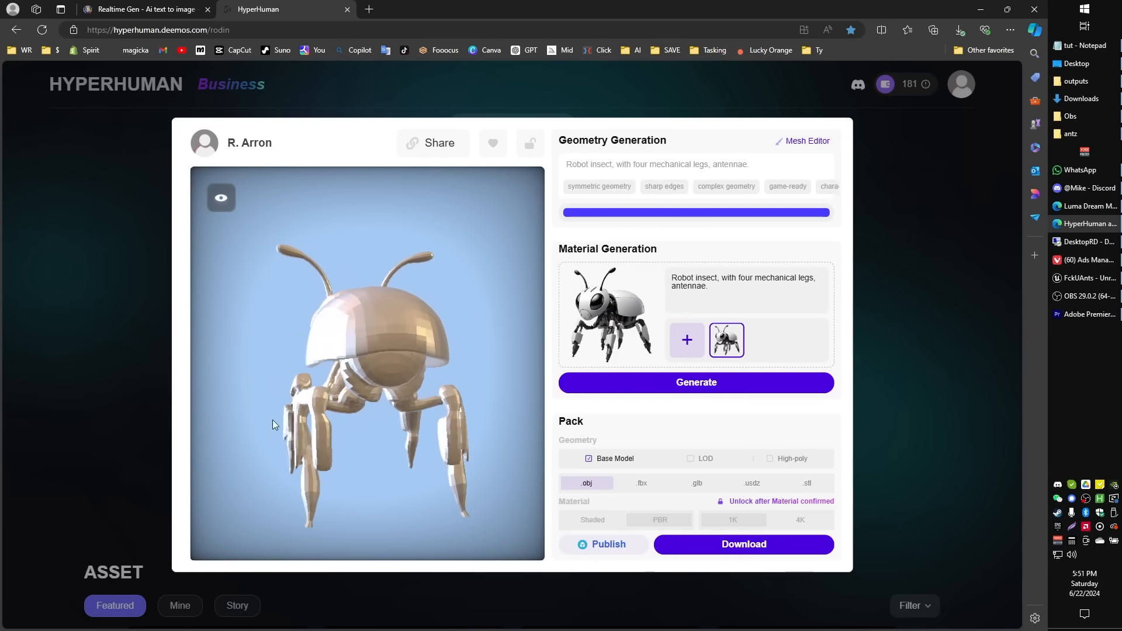
drag(272, 420, 500, 491)
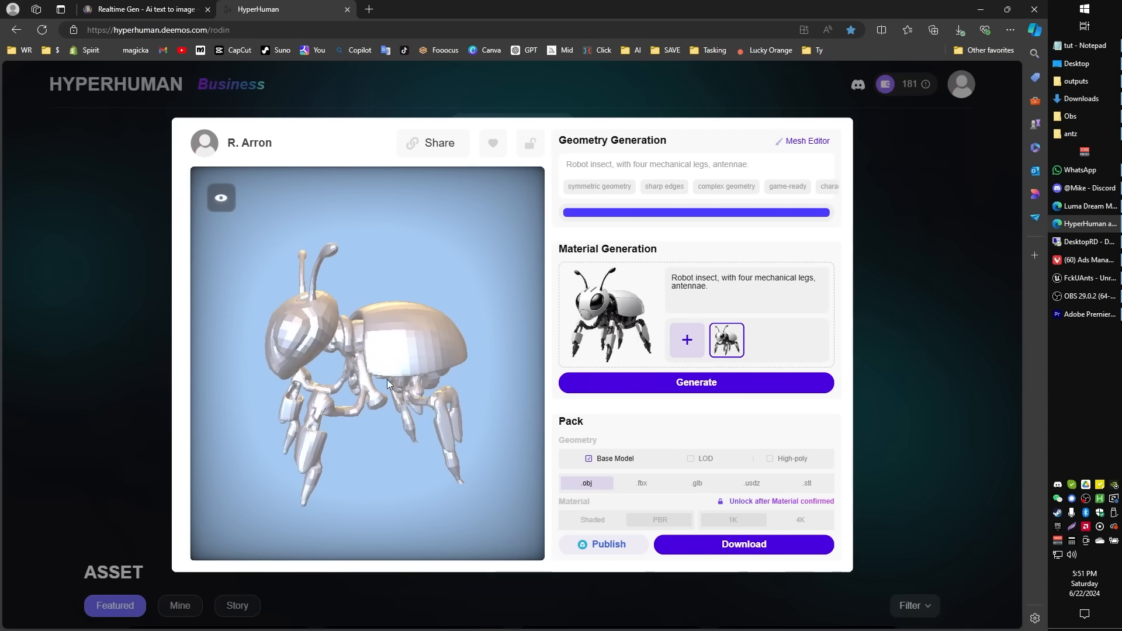
drag(387, 380, 518, 377)
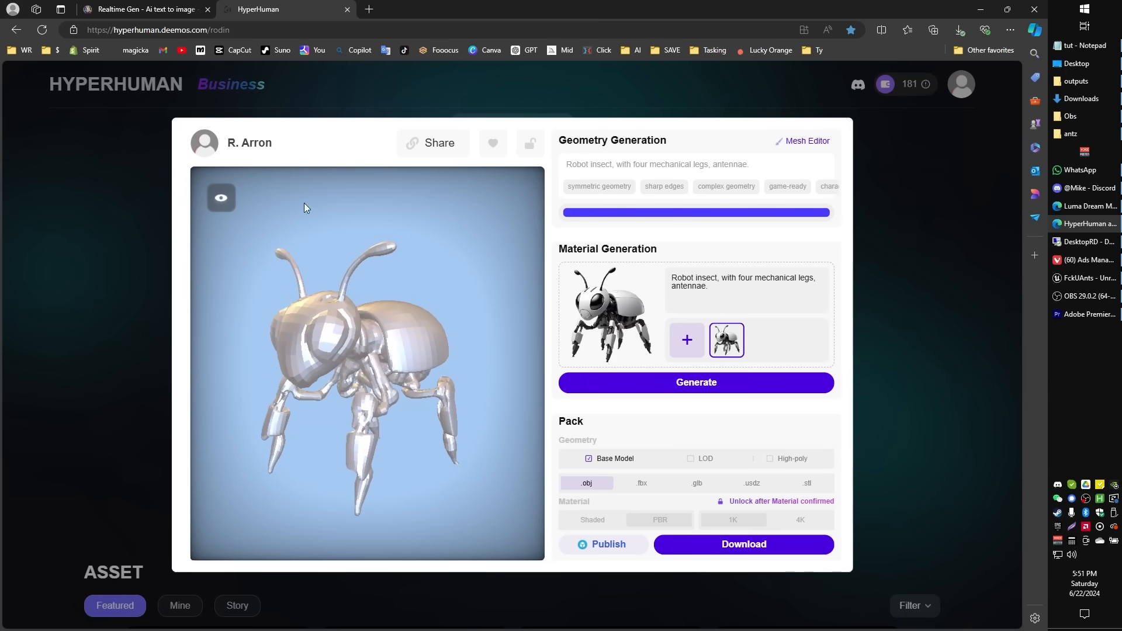
drag(428, 372, 448, 380)
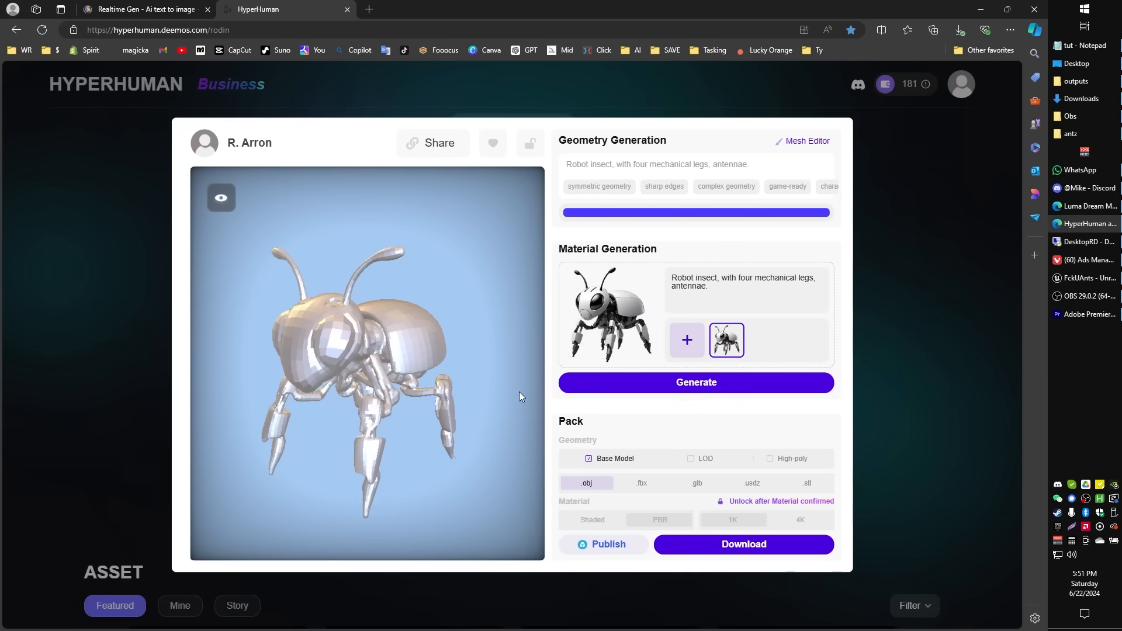
drag(420, 369, 413, 369)
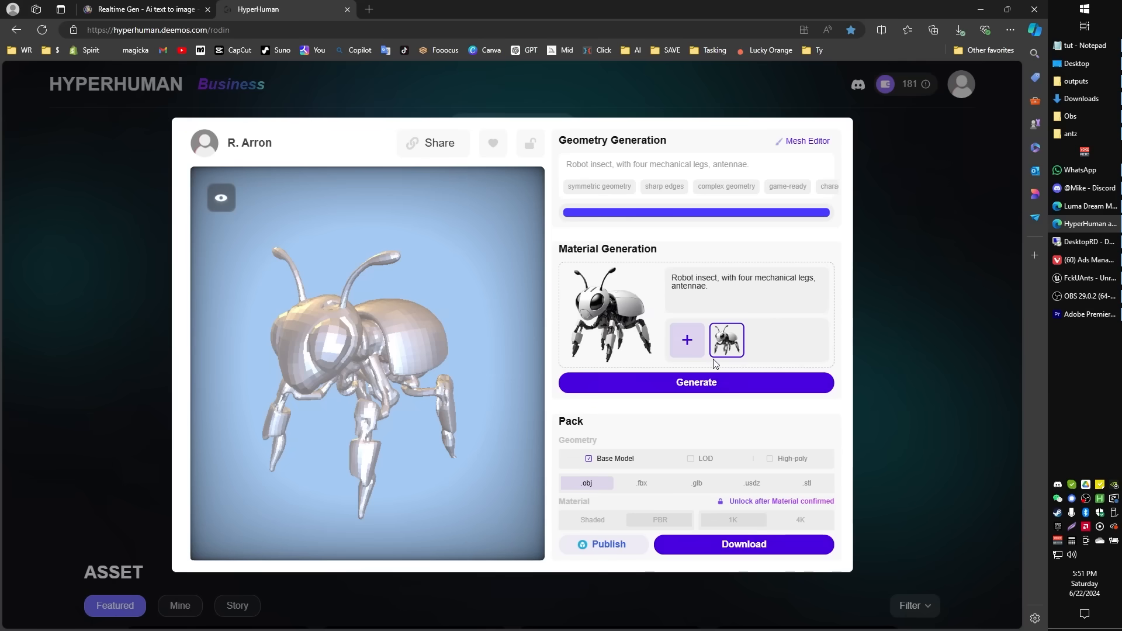
mouse_move(681, 377)
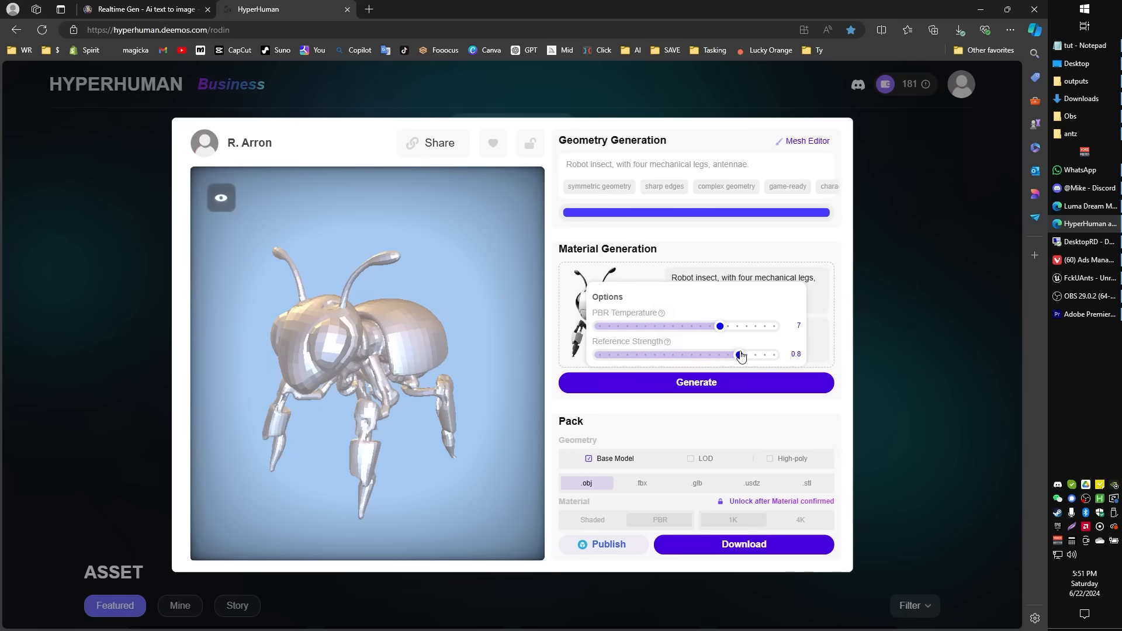
drag(741, 357, 782, 357)
mouse_move(661, 314)
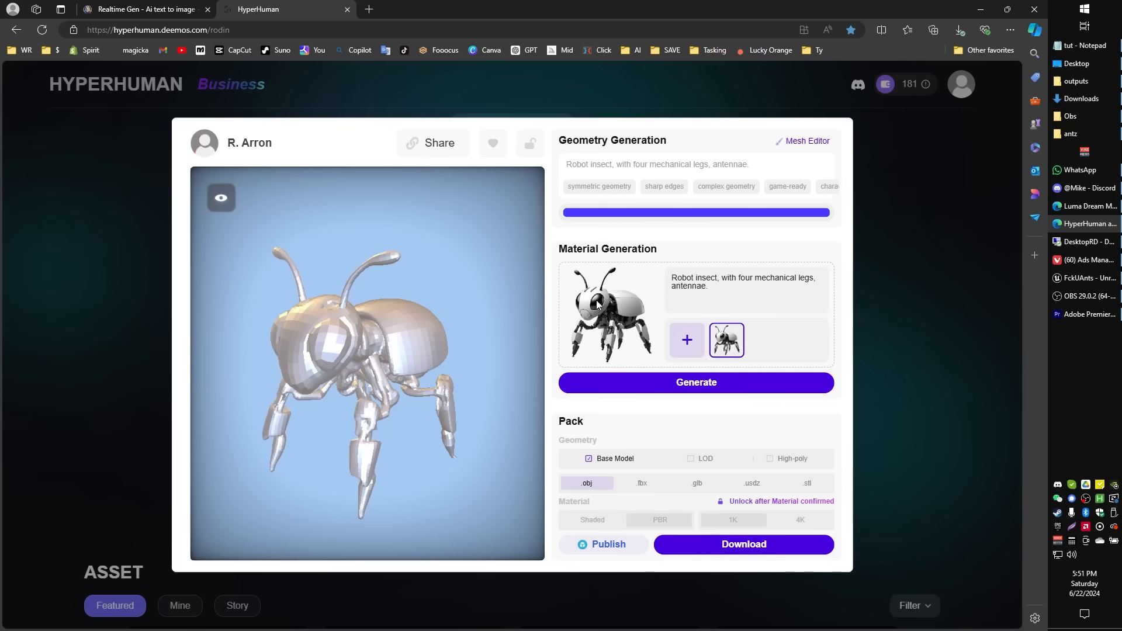
mouse_move(696, 383)
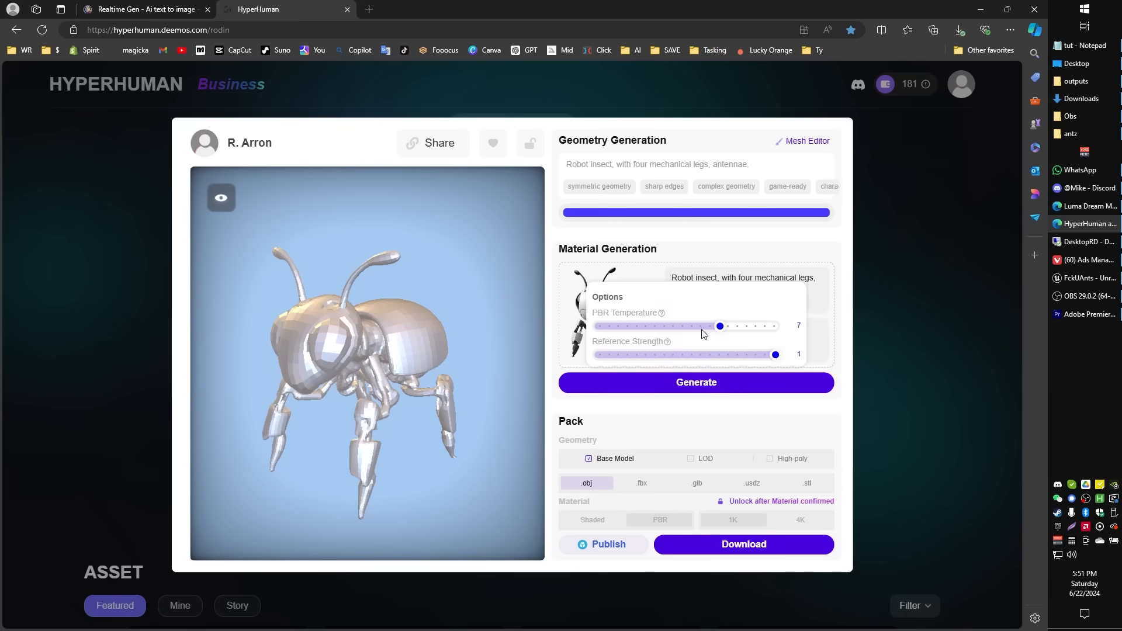
drag(719, 331, 774, 333)
click(704, 382)
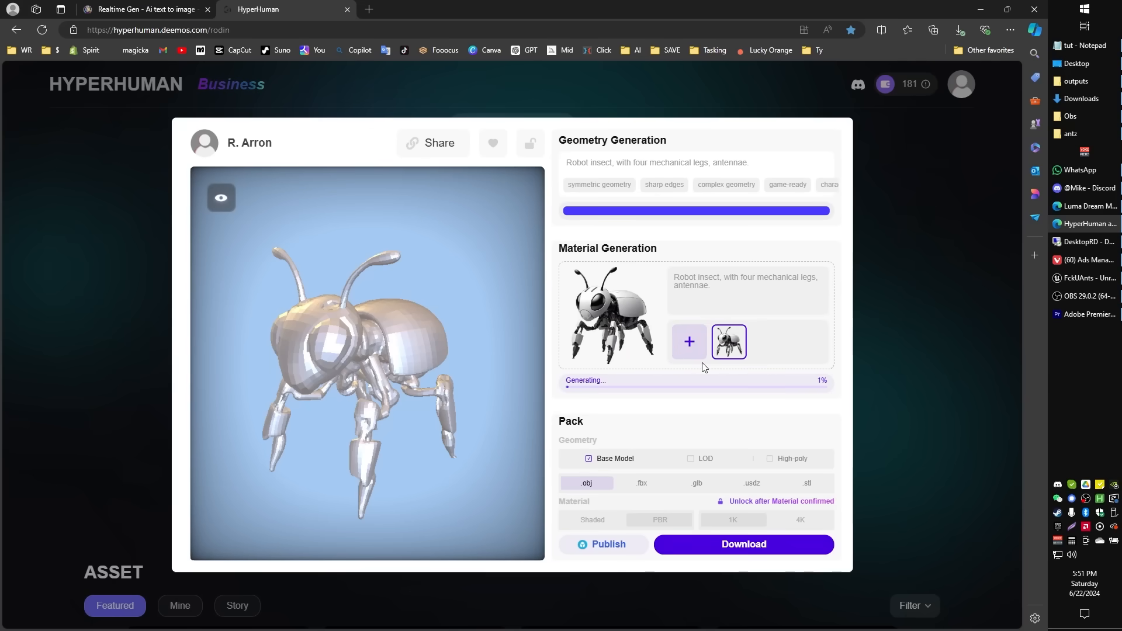
- Examine the insect model during and after material generation, comparing its head, eyes and legs with the reference image
drag(370, 397, 308, 381)
scroll(367, 390, up, 4)
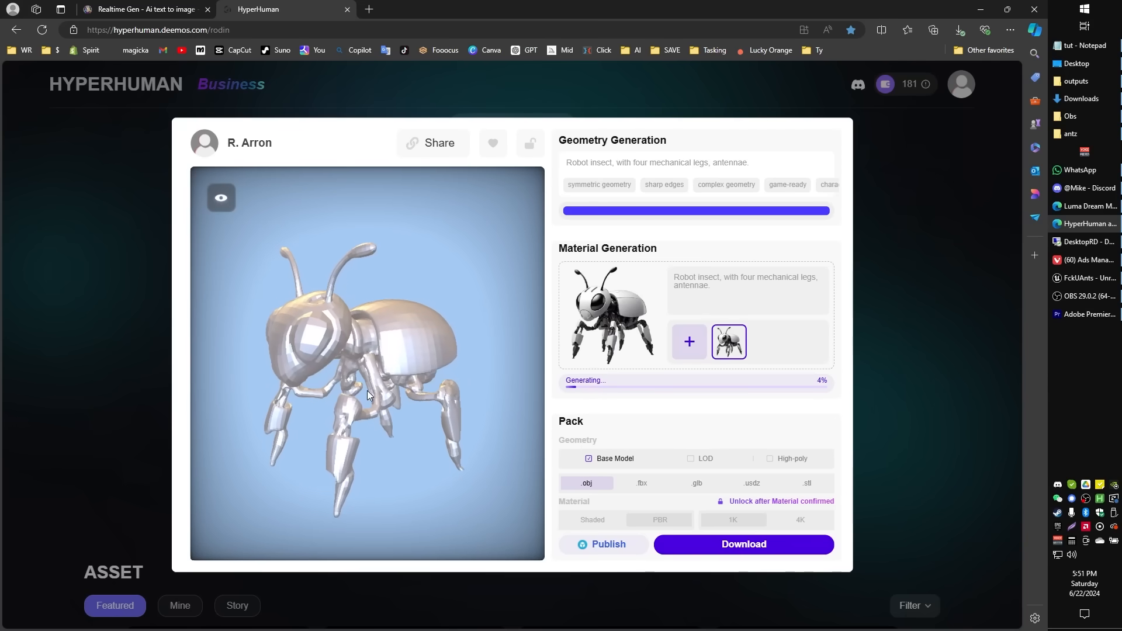
scroll(408, 391, down, 4)
mouse_move(427, 401)
mouse_down()
mouse_move(385, 399)
mouse_move(423, 418)
mouse_move(379, 397)
mouse_move(440, 380)
mouse_move(386, 388)
mouse_move(403, 396)
mouse_move(320, 390)
mouse_move(409, 427)
mouse_move(413, 411)
mouse_up()
scroll(412, 408, up, 3)
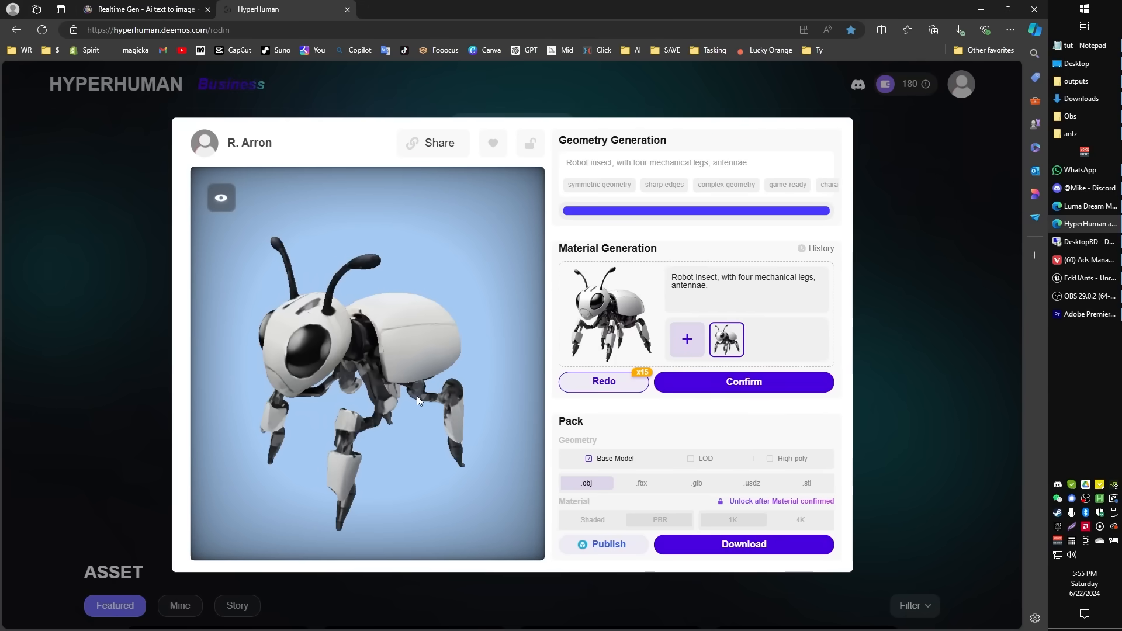
drag(405, 395, 356, 331)
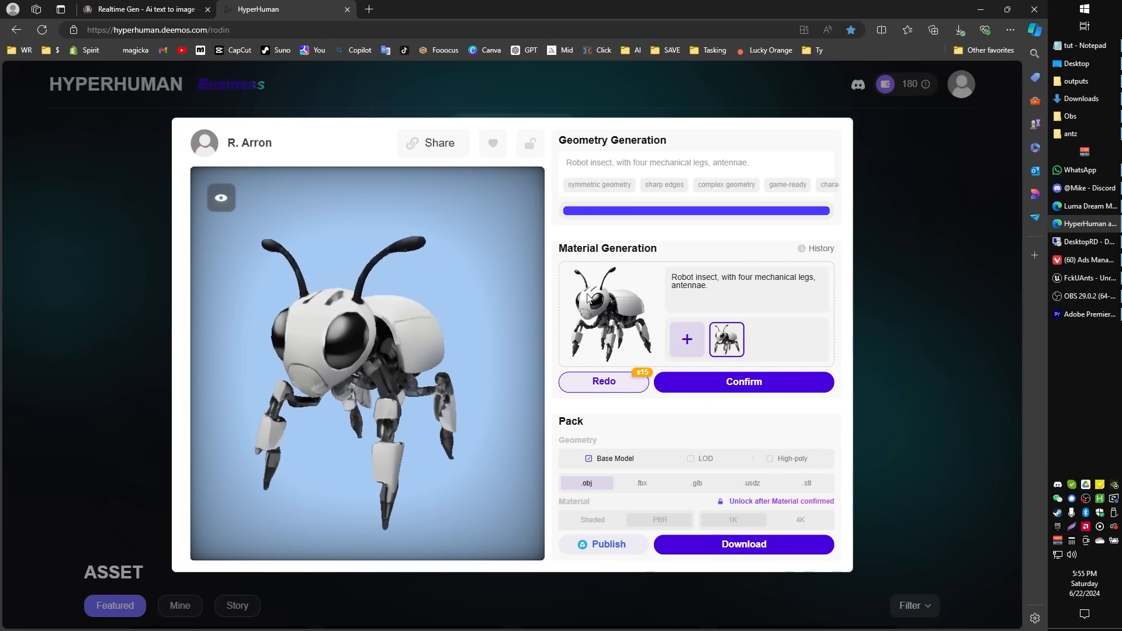
drag(397, 374, 345, 342)
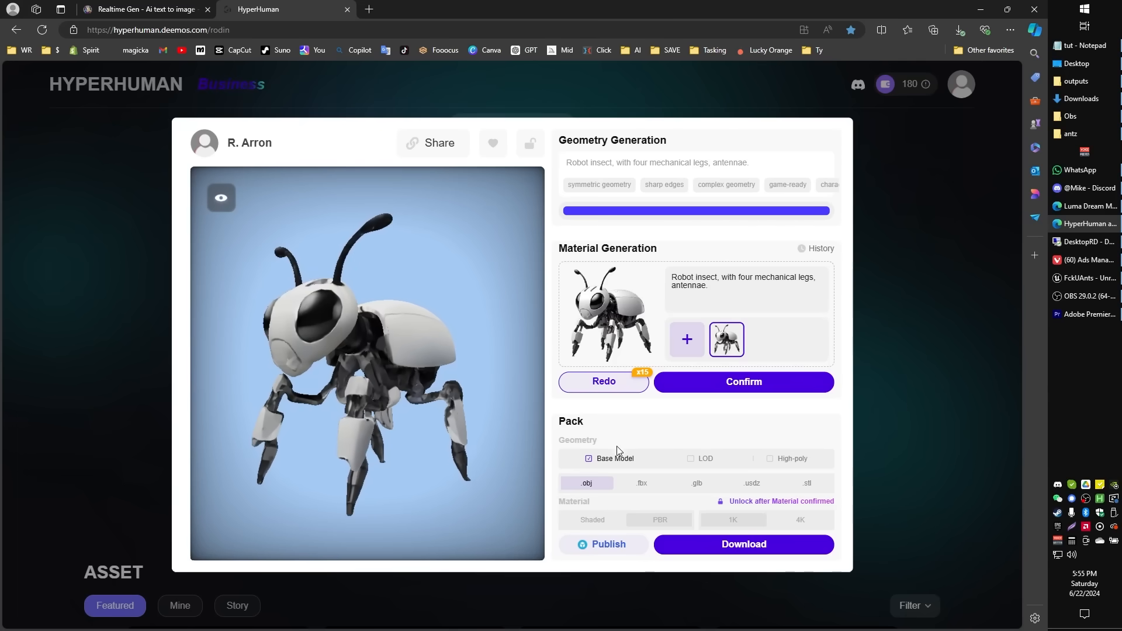
- Choose .fbx as the pack's geometry format, check the textured insect from other angles, and confirm the material
click(649, 486)
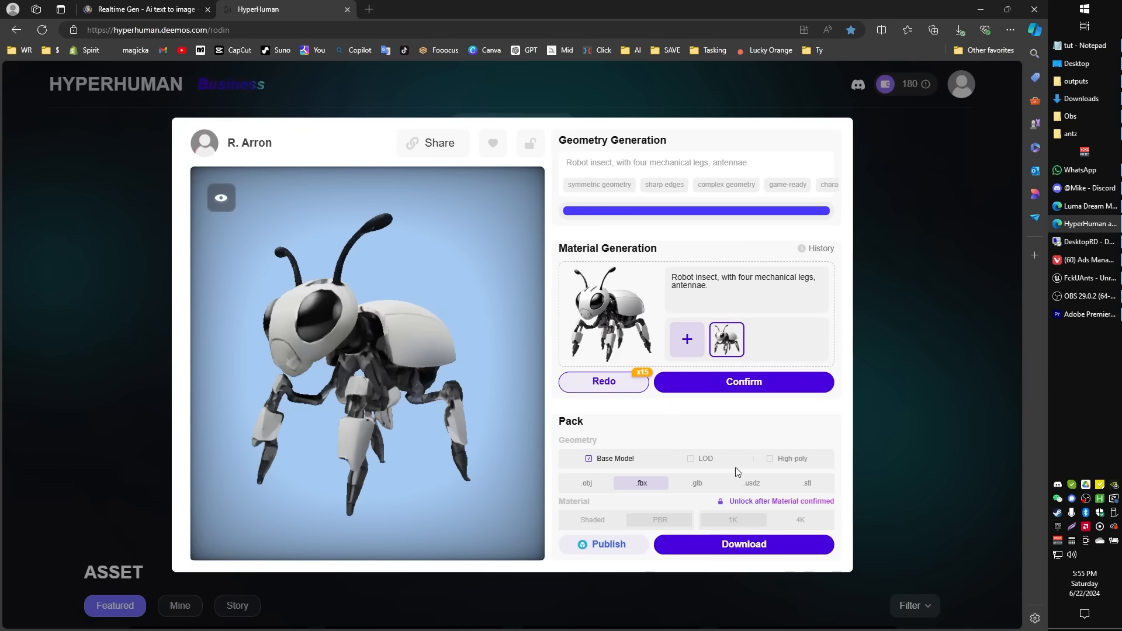
drag(443, 359, 518, 462)
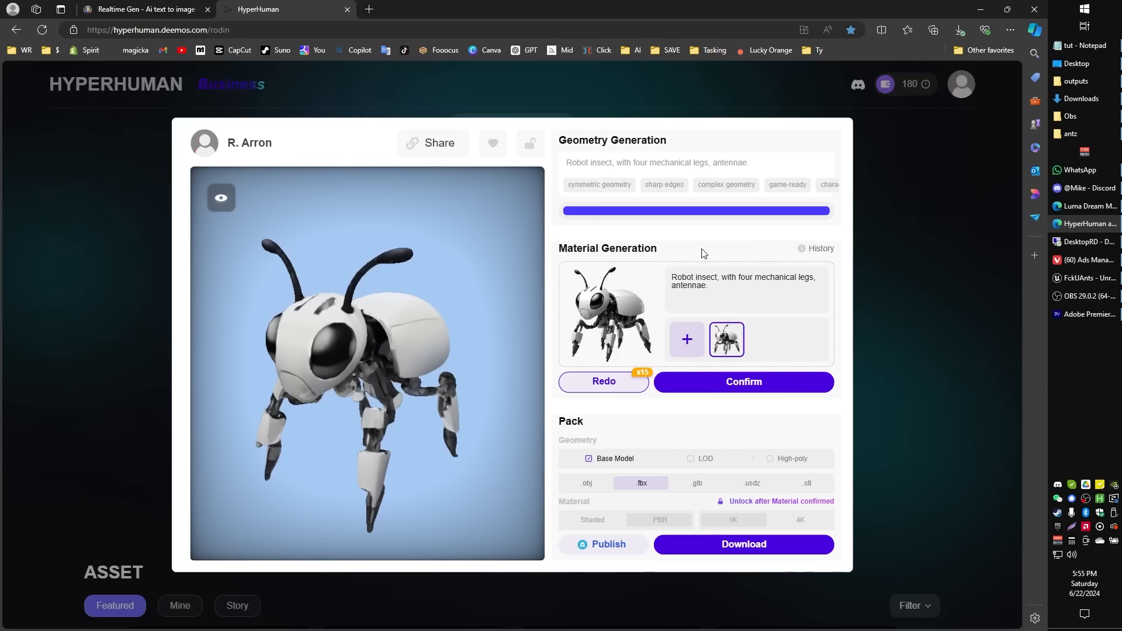
mouse_move(622, 381)
mouse_move(643, 340)
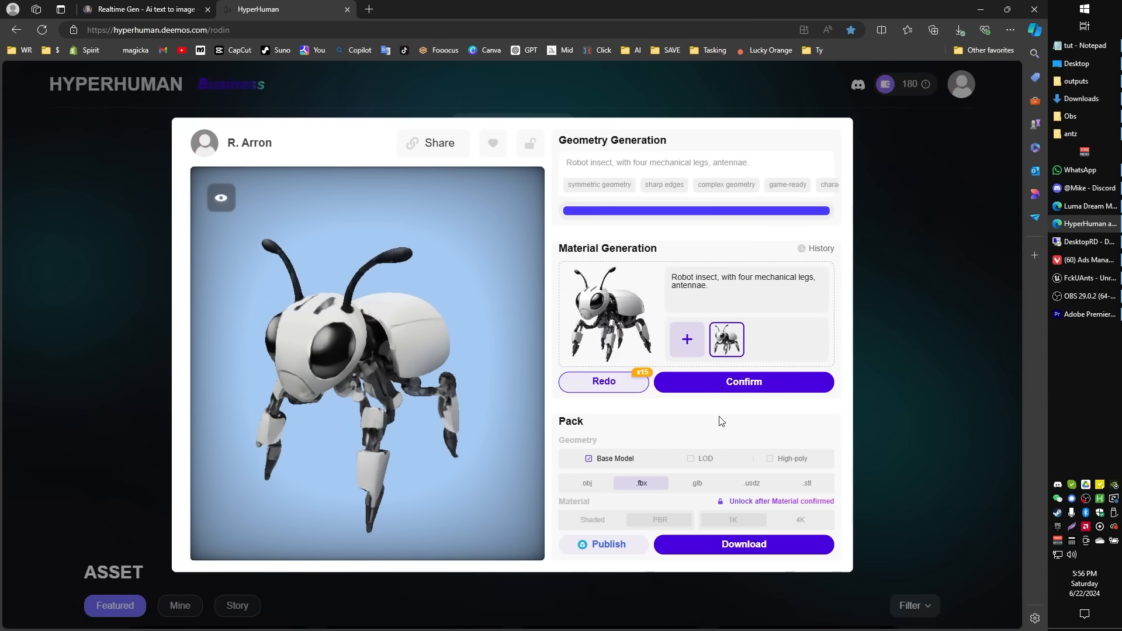
drag(406, 368, 304, 304)
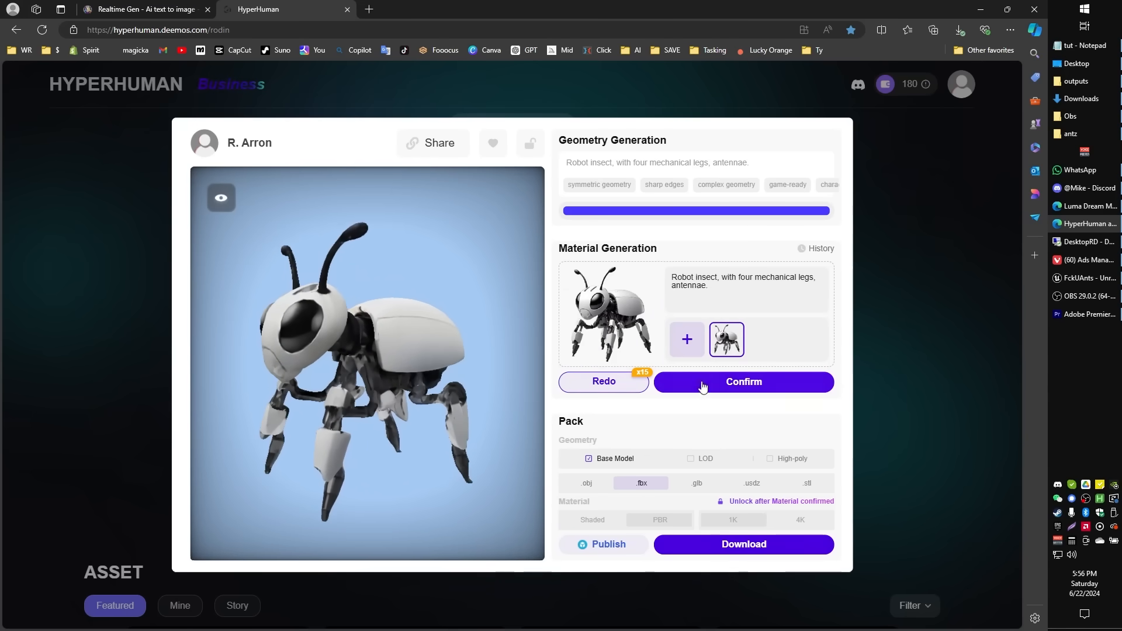
click(740, 384)
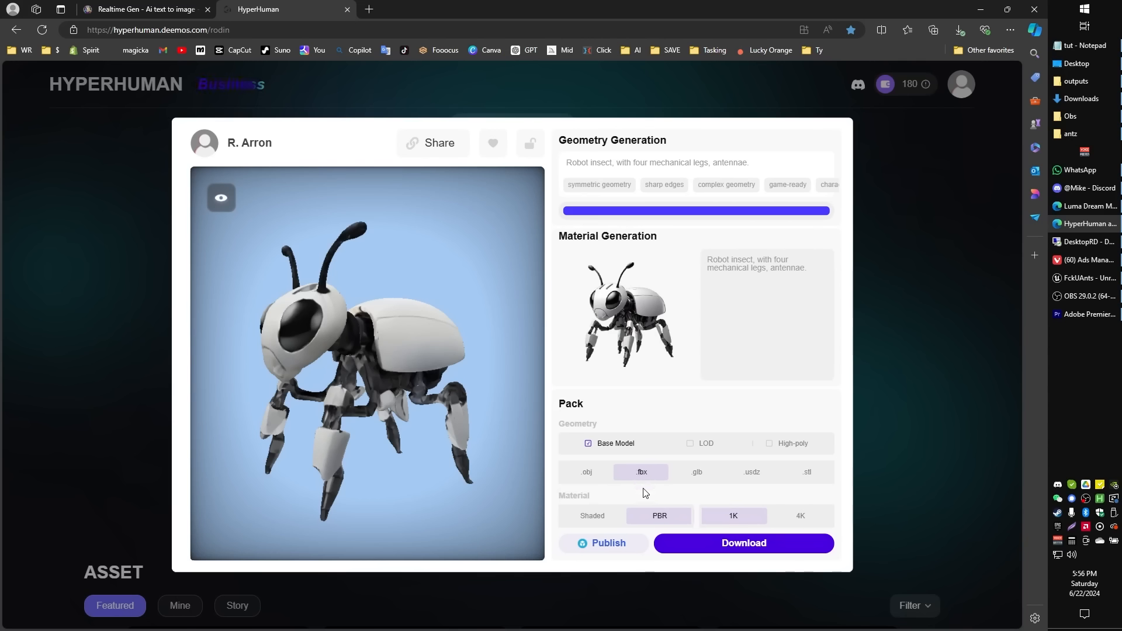
- Set the PBR material resolution to 4K and download the insect model pack
click(805, 516)
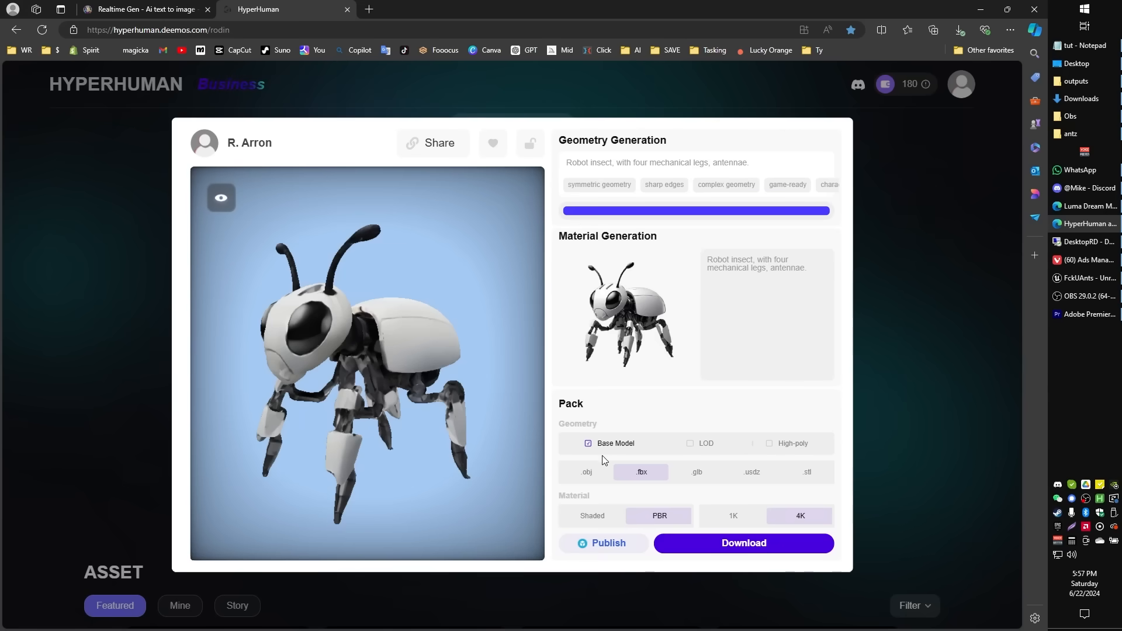
mouse_move(403, 389)
mouse_down()
mouse_move(418, 415)
mouse_move(383, 360)
mouse_move(387, 379)
mouse_up()
scroll(385, 383, down, 3)
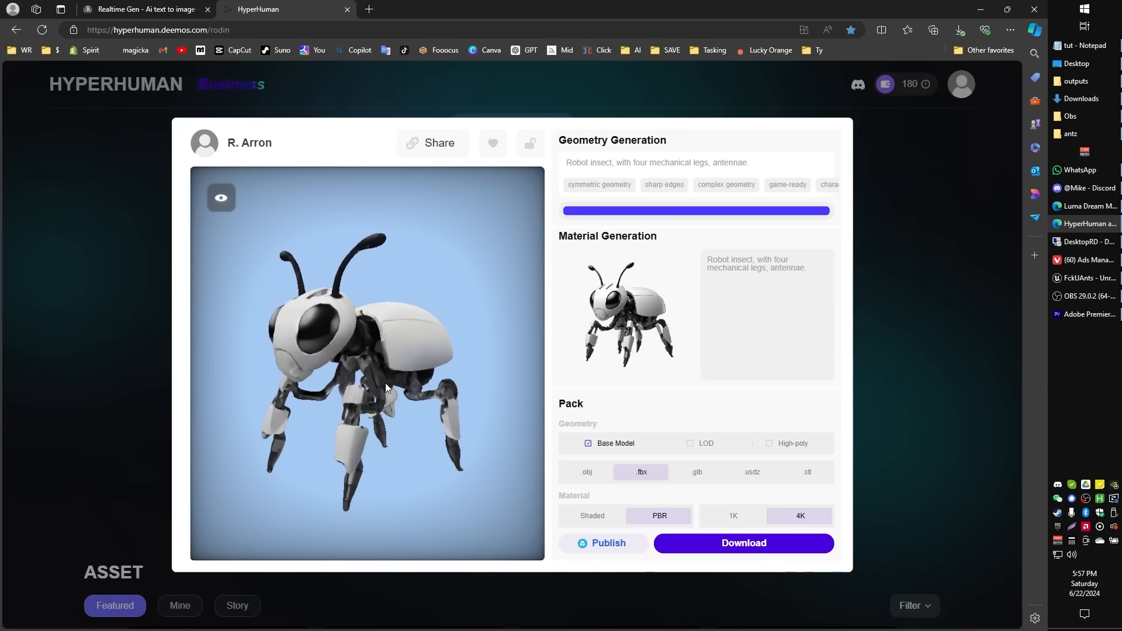
scroll(385, 384, up, 5)
drag(385, 384, 381, 391)
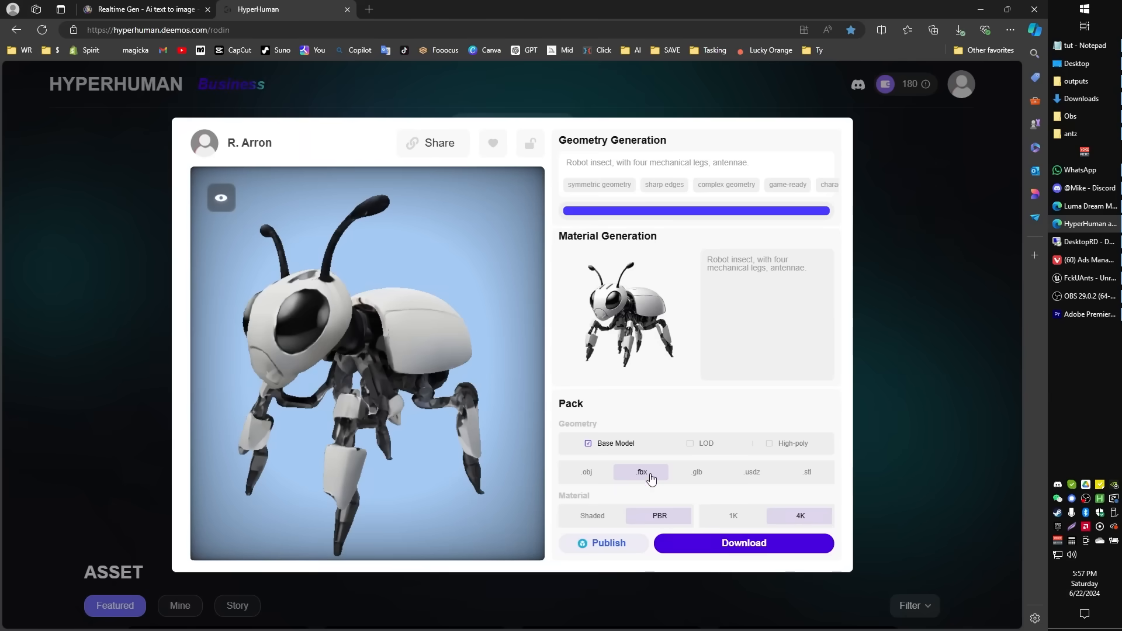
click(745, 545)
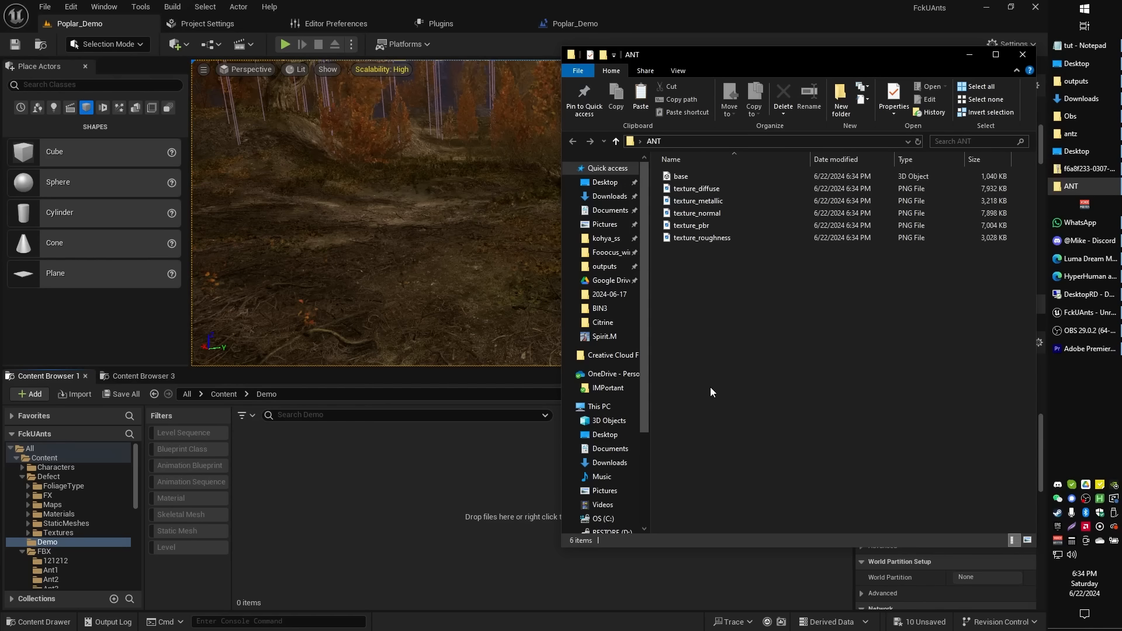
- In Unreal Editor, import the base FBX model from the ANT folder into the Demo content folder with the default import options
drag(681, 176, 387, 484)
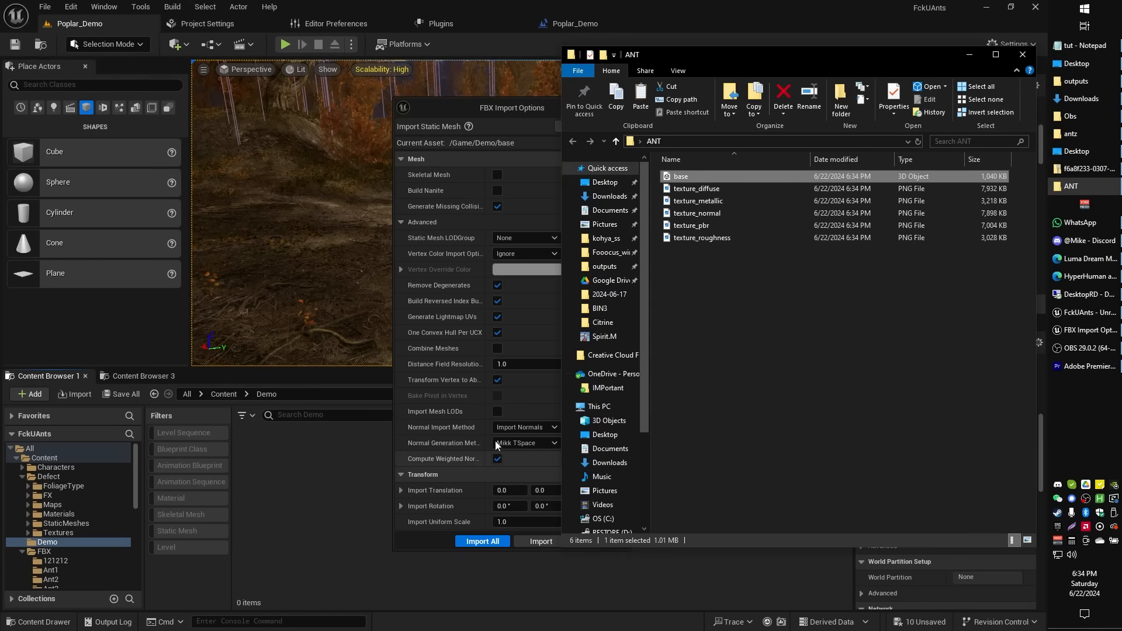
click(507, 111)
scroll(505, 386, down, 7)
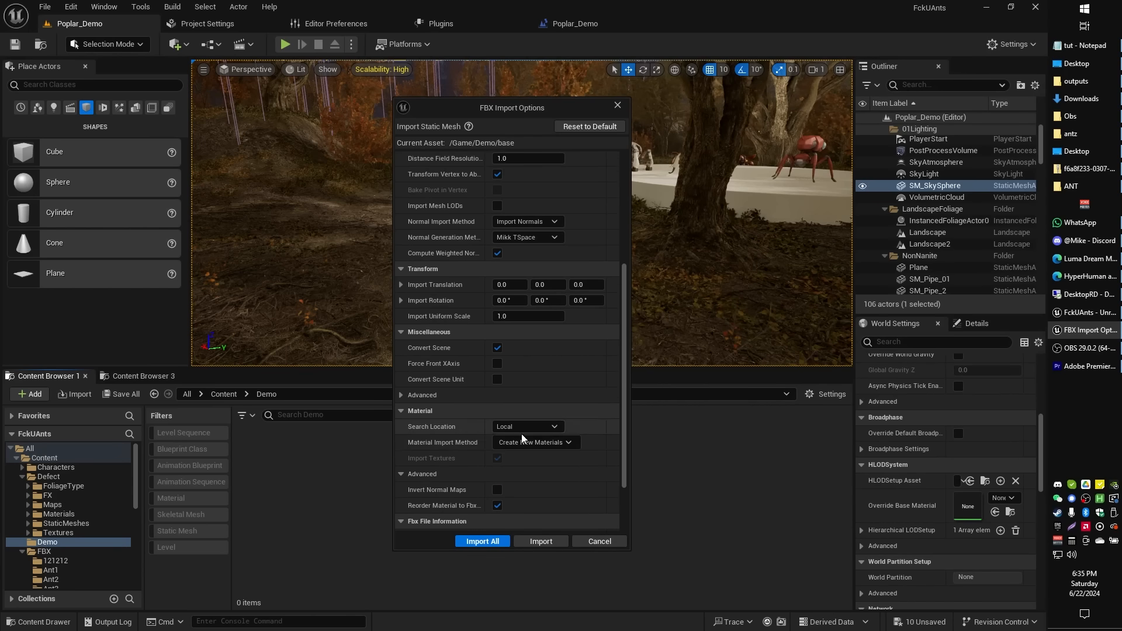
scroll(533, 450, down, 2)
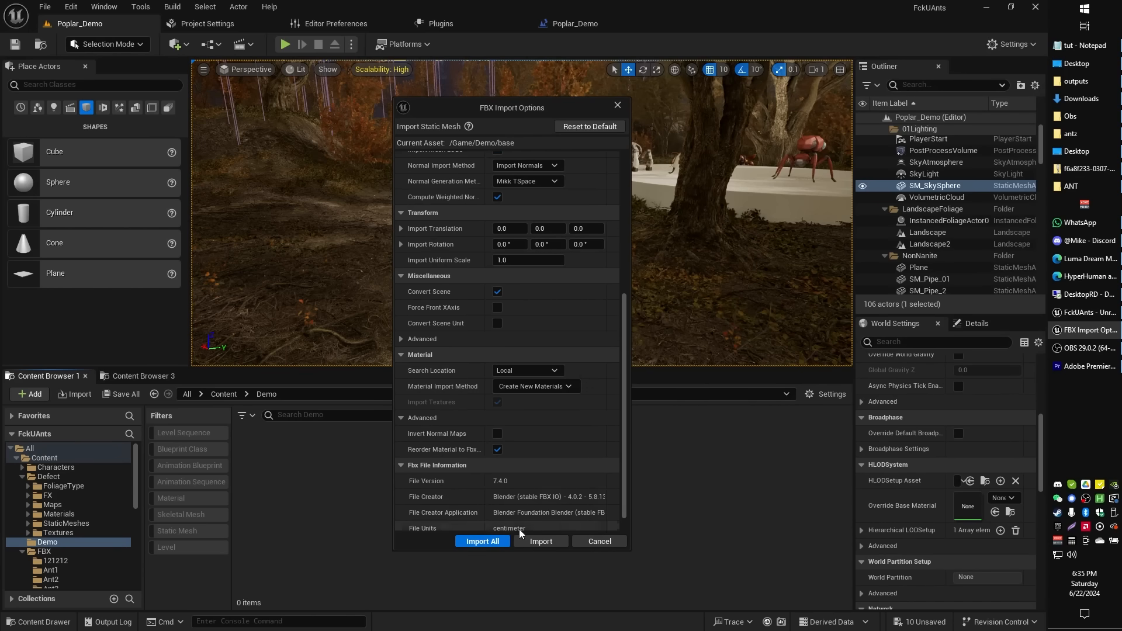
click(481, 542)
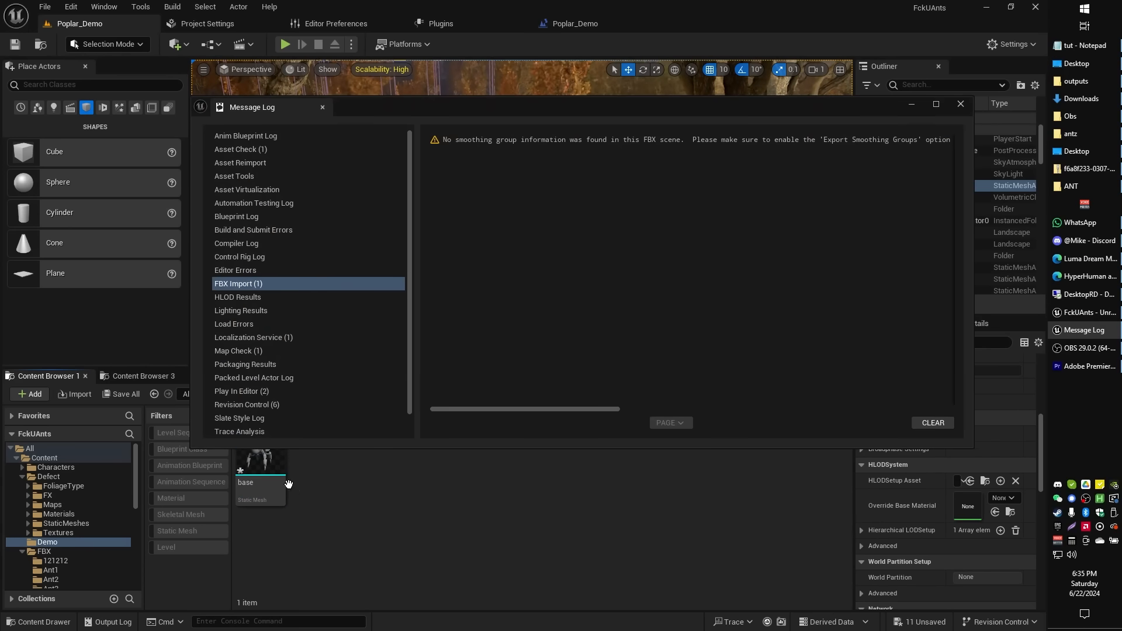
click(960, 104)
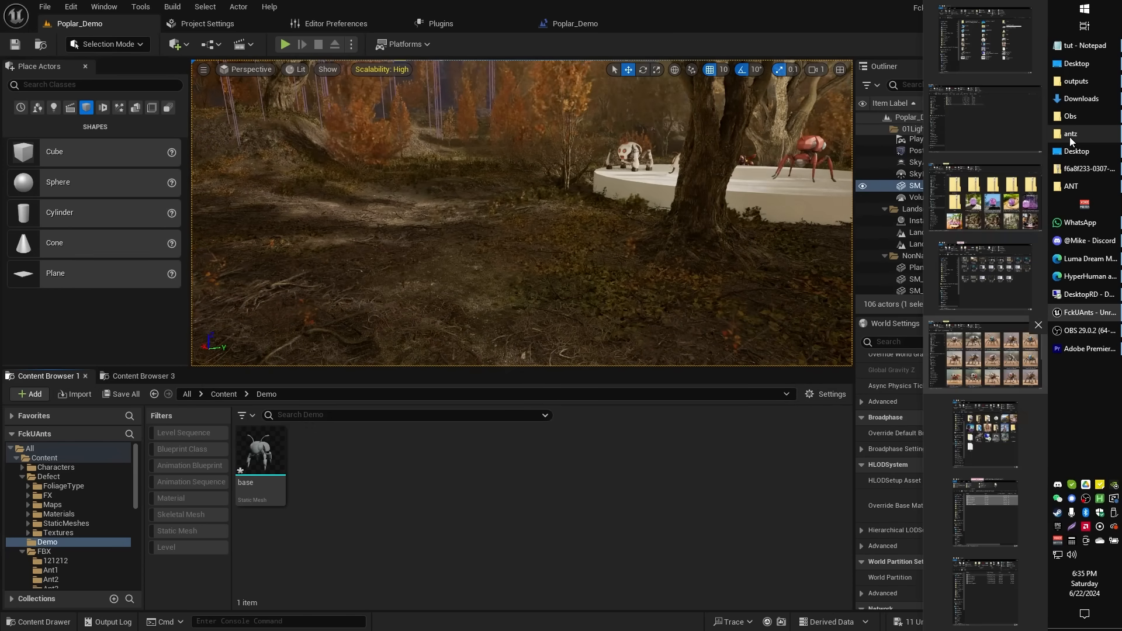
- Import the diffuse, metallic, normal, pbr and roughness texture files from the ANT folder into the Demo content folder
click(1072, 186)
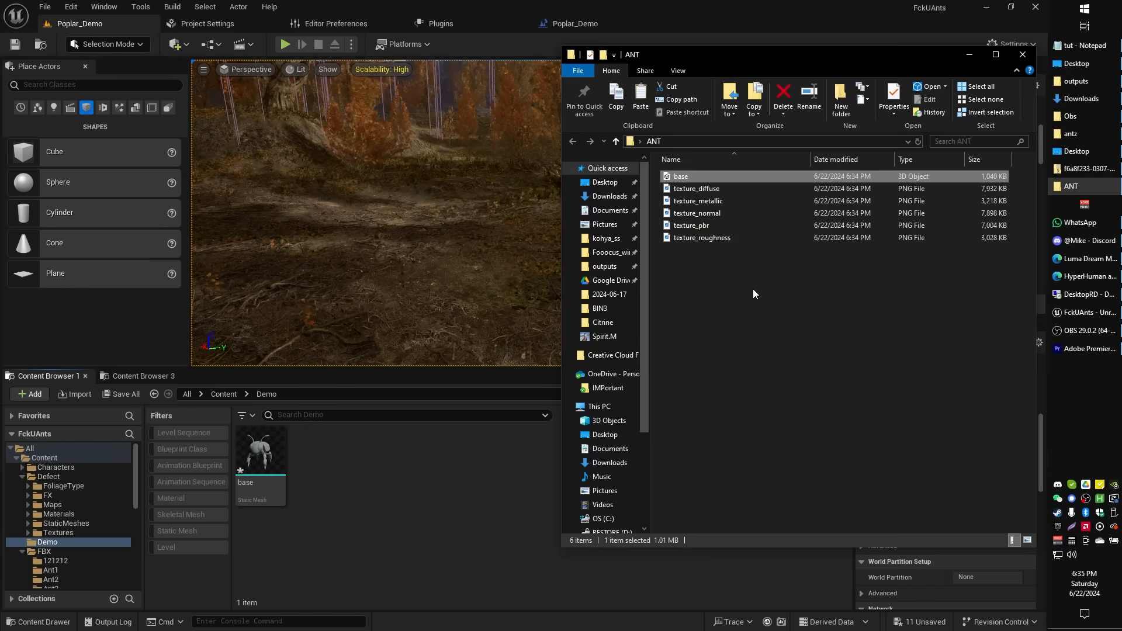
click(721, 238)
shift+click(711, 191)
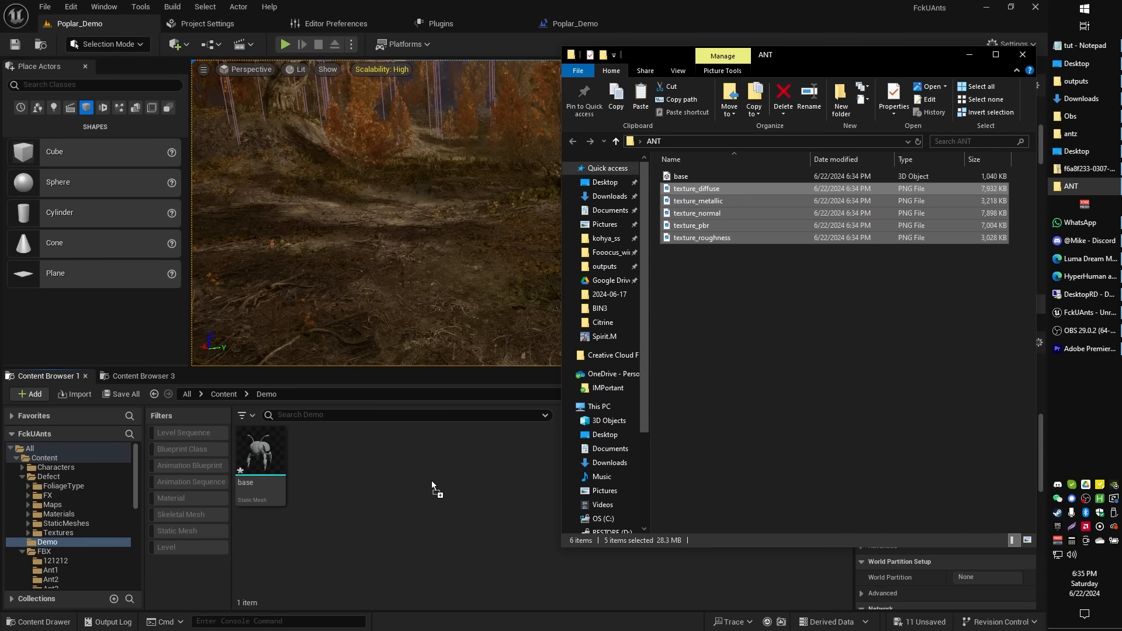
click(409, 555)
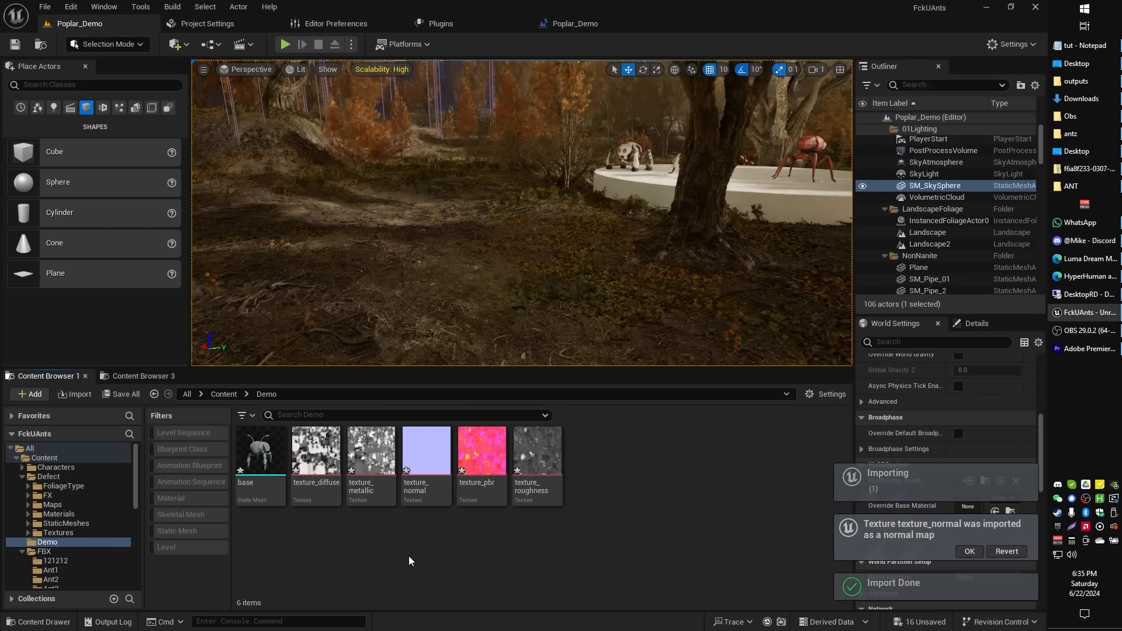
- Create a new material named "Ant" in the Demo content folder
right_click(340, 548)
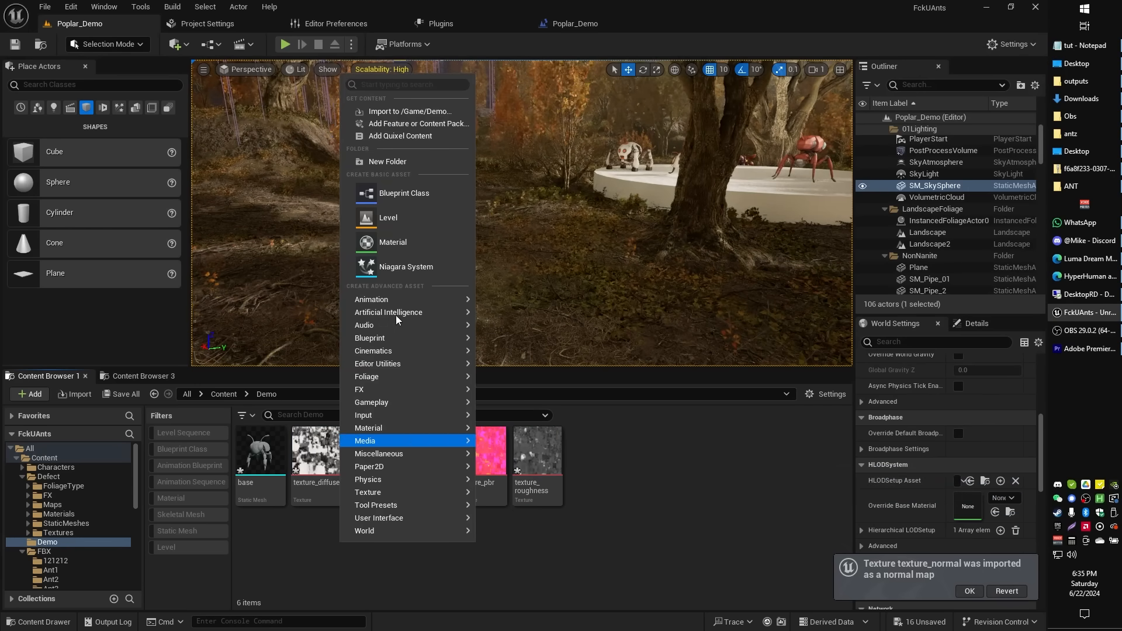
mouse_move(374, 428)
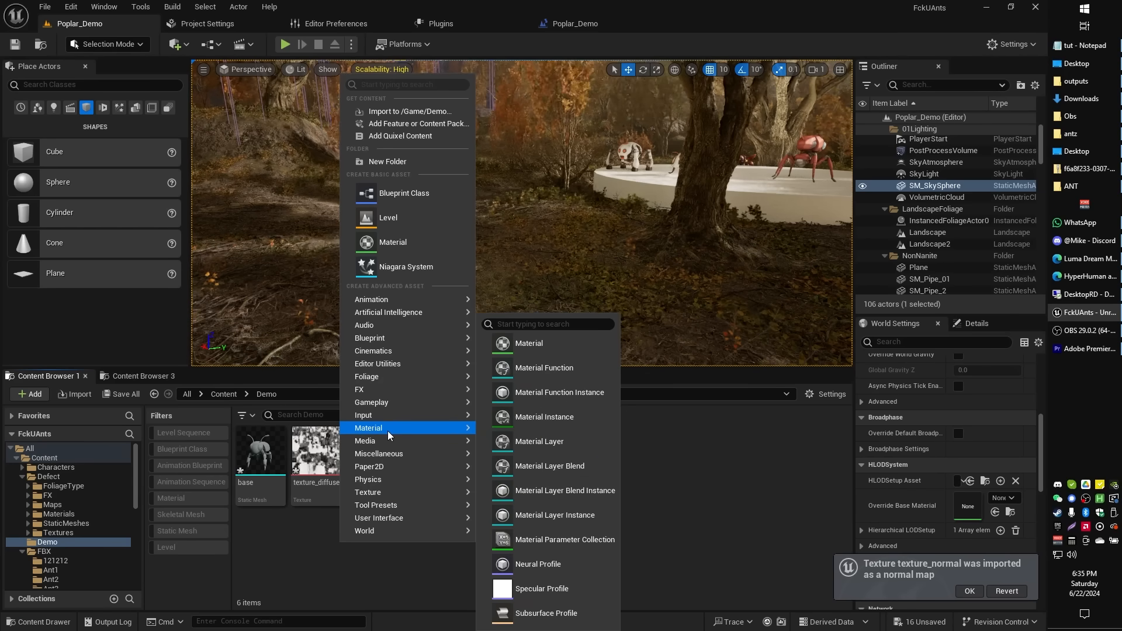
click(509, 343)
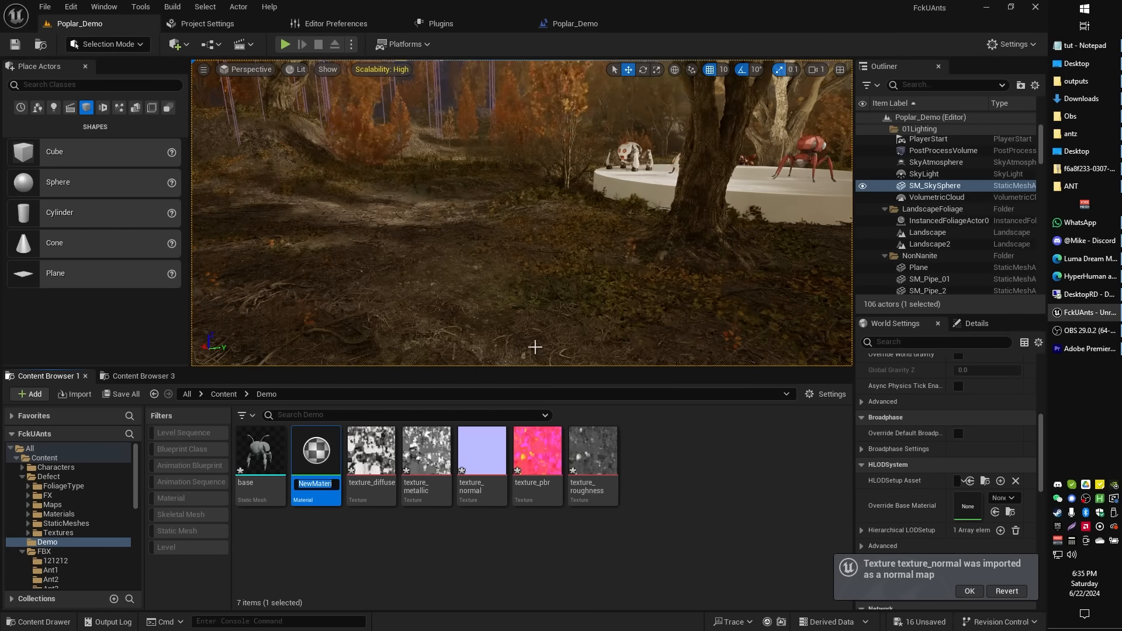
text(Ant)
key(Return)
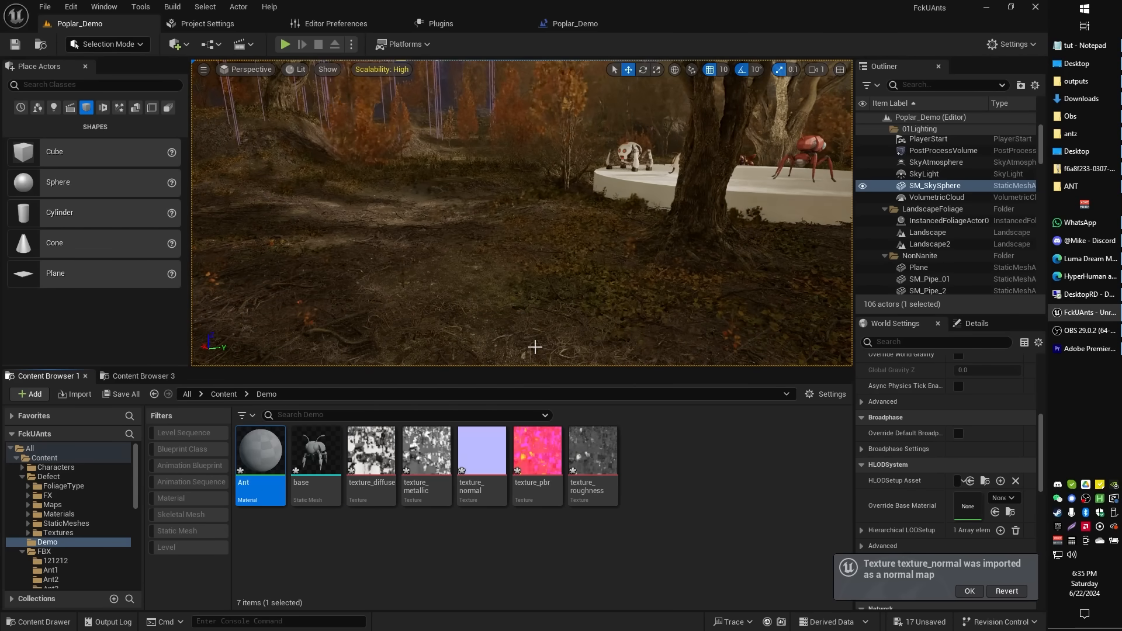
- In the Ant material graph, add texture_diffuse and texture_metallic and connect their RGB outputs to Base Color and Metallic
double_click(260, 462)
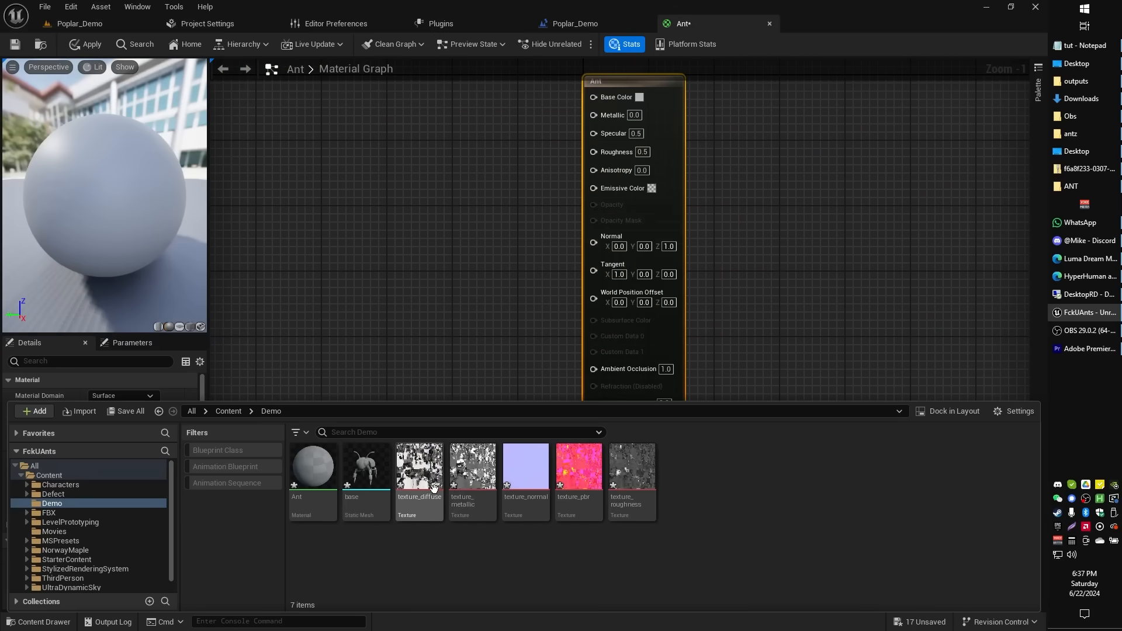
drag(427, 481, 440, 130)
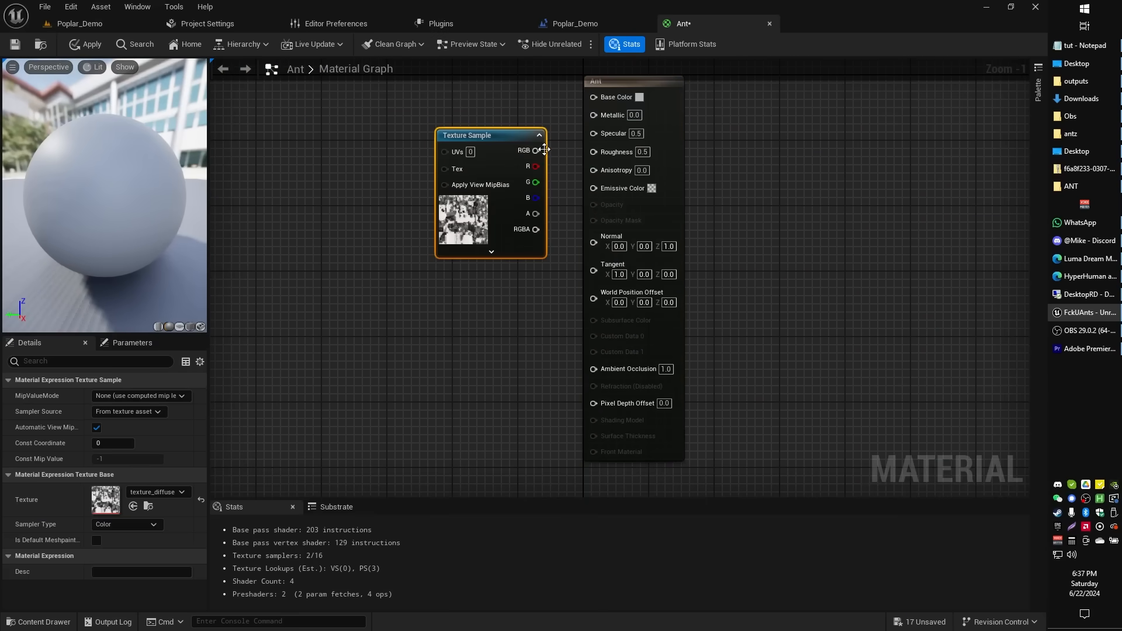
drag(536, 150, 593, 96)
key(ctrl+space)
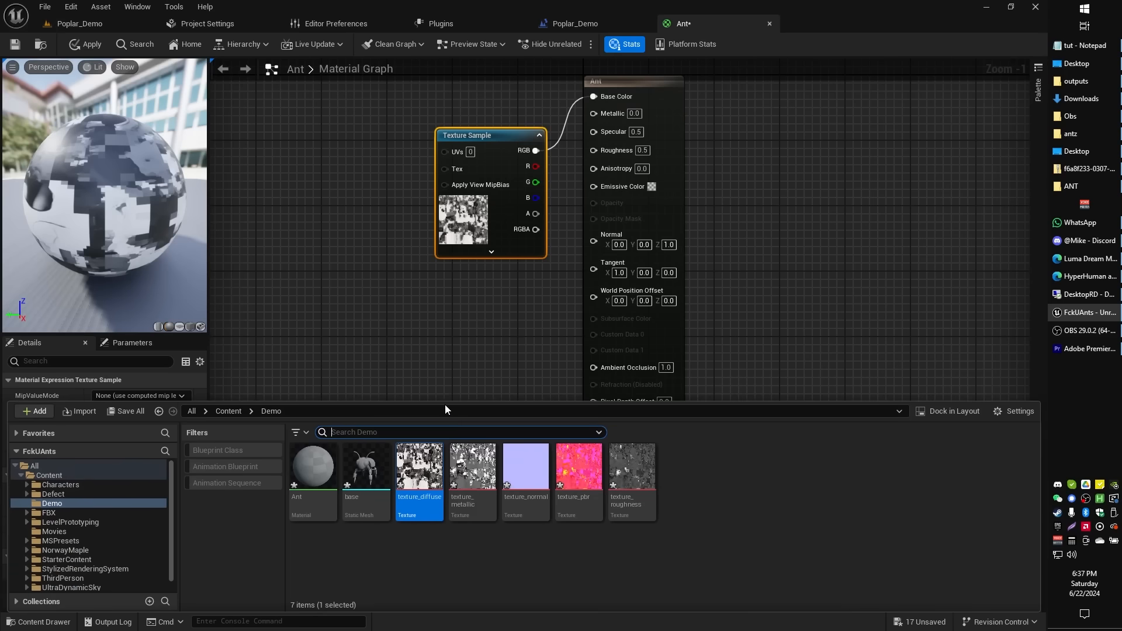
drag(472, 467, 379, 278)
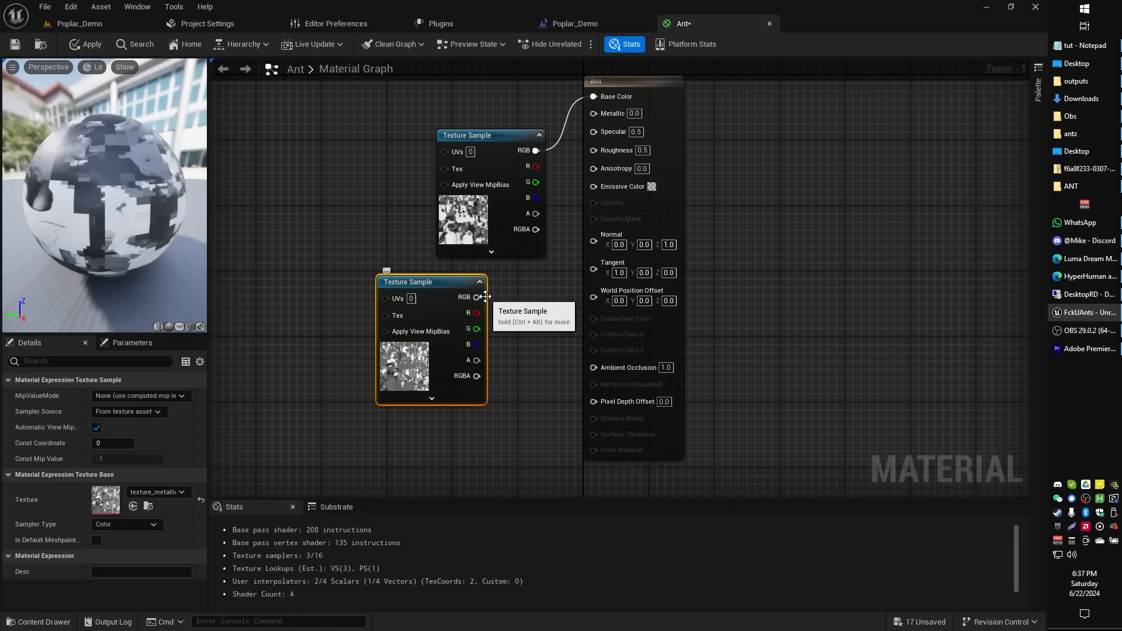
drag(482, 297, 595, 113)
- Add texture_normal and texture_roughness to the Ant material graph and connect their RGB outputs to Normal and Roughness
key(ctrl+space)
drag(526, 468, 594, 239)
key(ctrl+space)
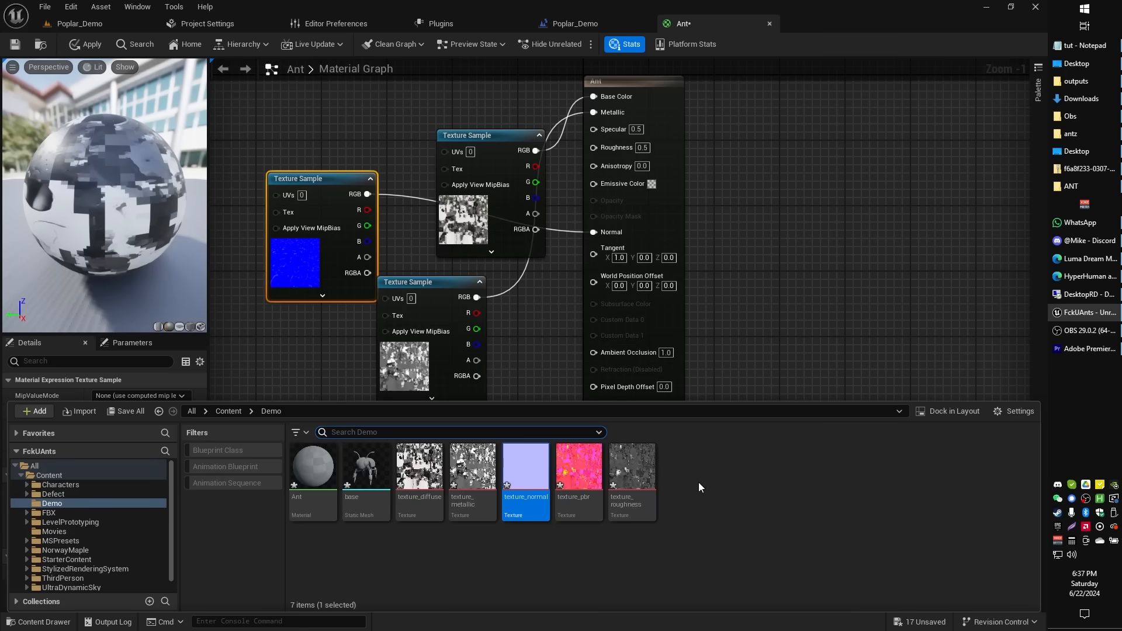
drag(633, 468, 777, 231)
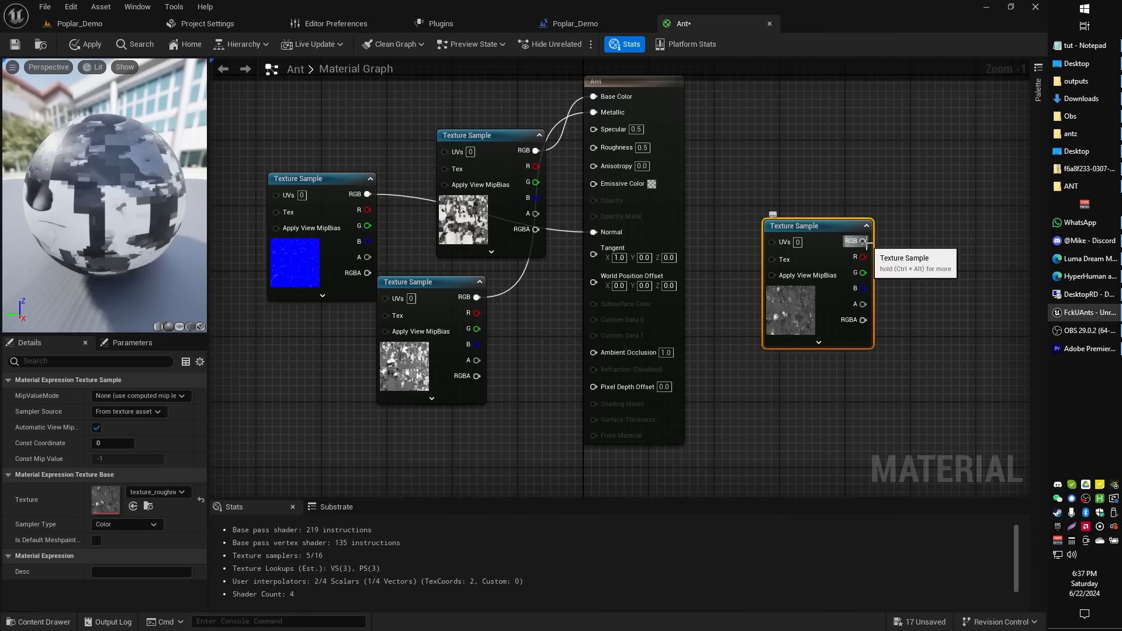
drag(866, 243, 594, 146)
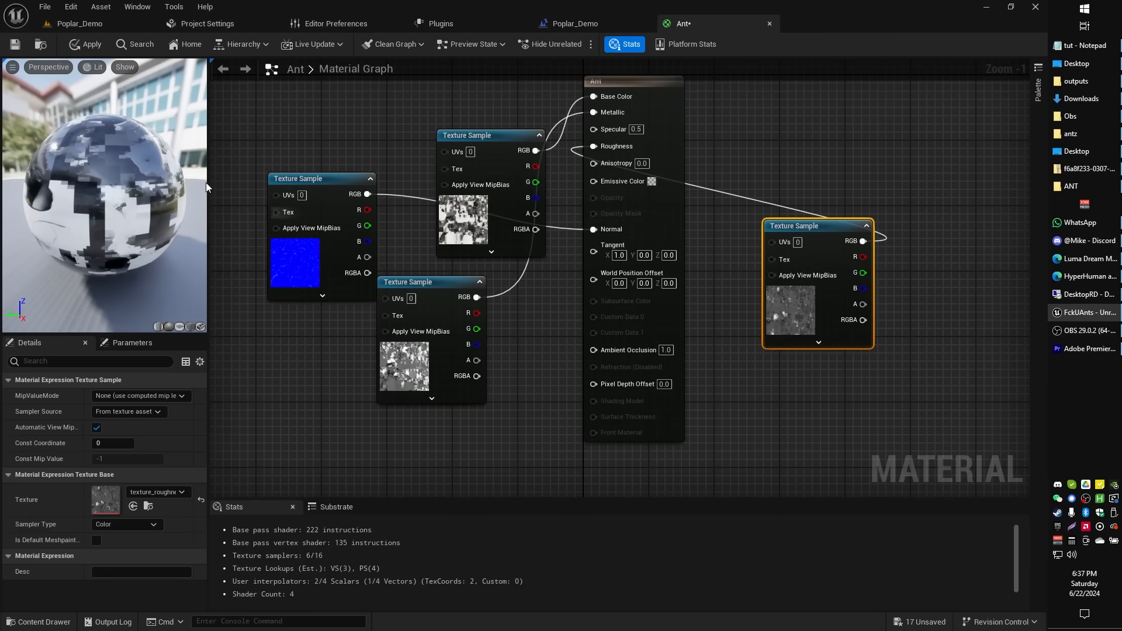
- Open the base static mesh from the Demo folder and assign the Ant material to its Element 0 slot
click(88, 24)
click(315, 456)
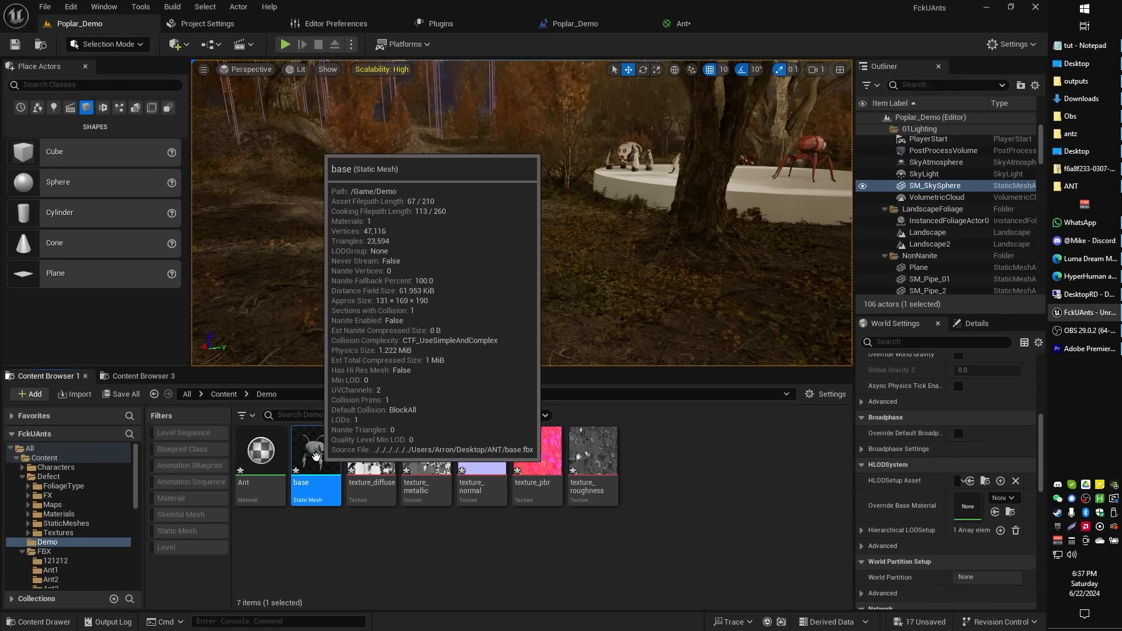
double_click(315, 455)
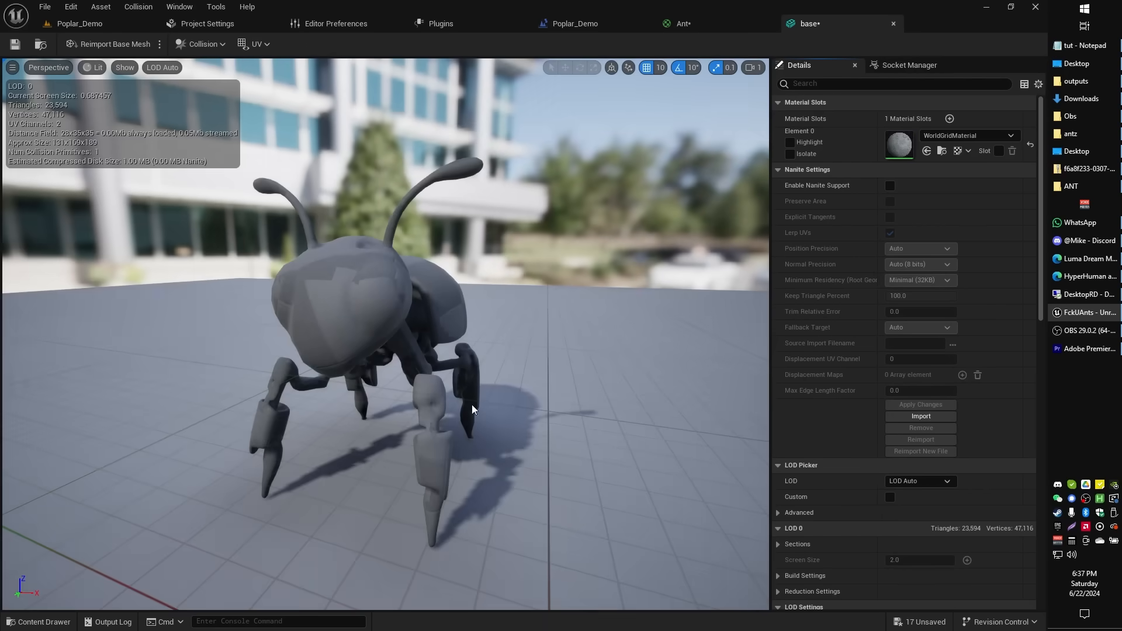
key(ctrl+space)
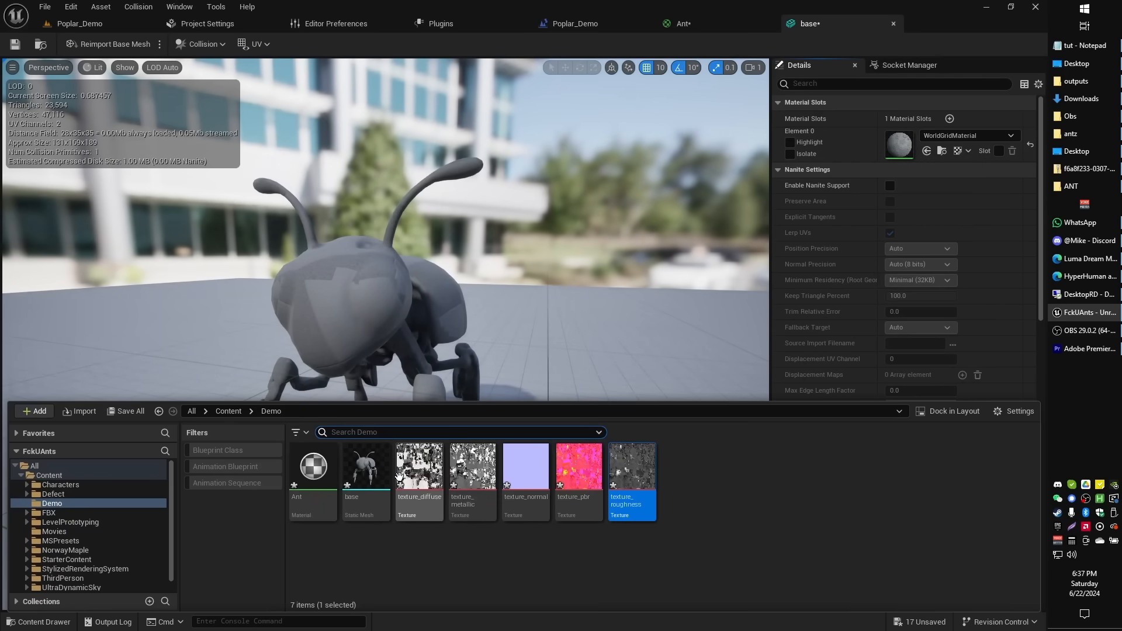
click(330, 471)
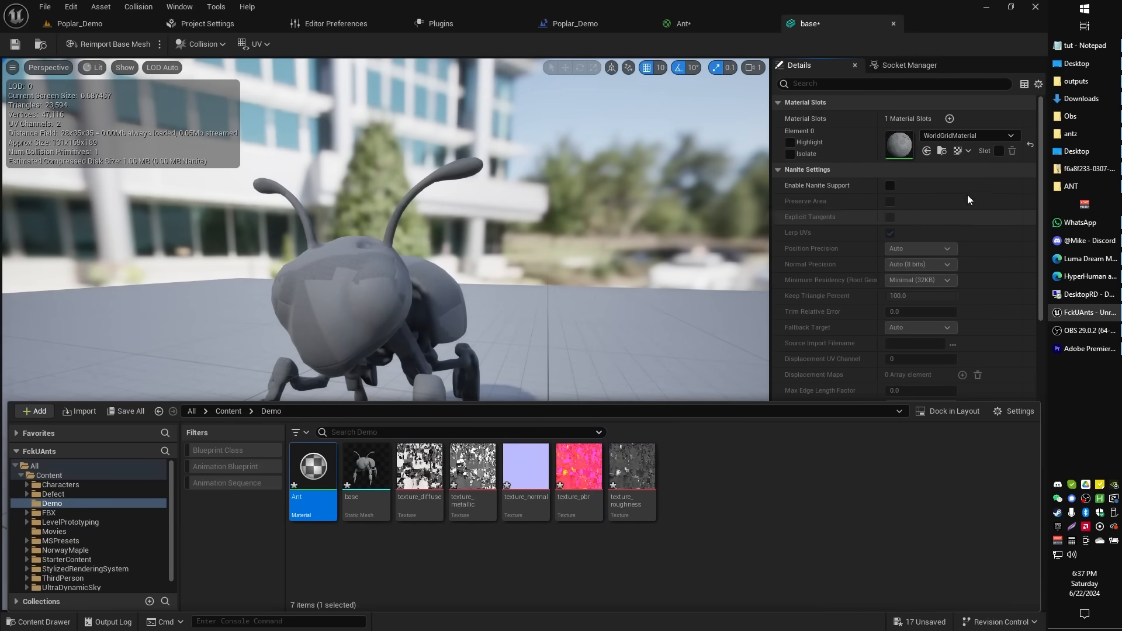
click(927, 152)
- Examine the textured ant mesh up close from several sides, including its head, body and legs
drag(591, 355, 589, 351)
key(d)
right_drag(589, 352, 865, 382)
key(w)
scroll(589, 351, down, 2)
scroll(501, 350, up, 1)
key(a)
key(a)
key(w)
key(d)
right_drag(566, 167, 403, 173)
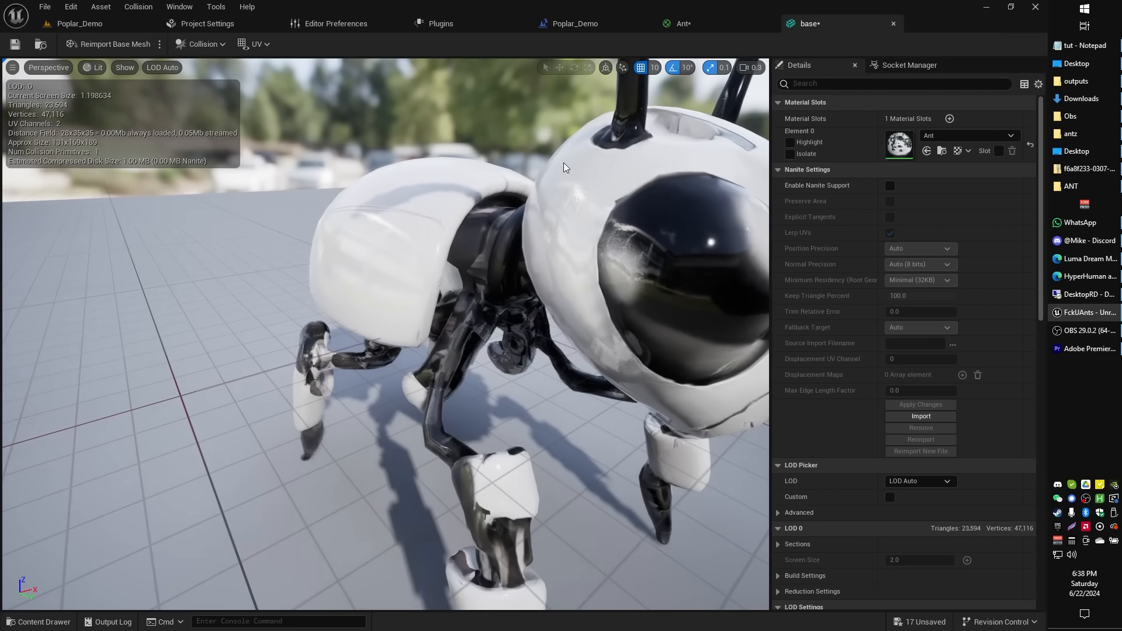
- Return to the Poplar_Demo level and play it in the editor
click(103, 27)
right_drag(451, 221, 449, 252)
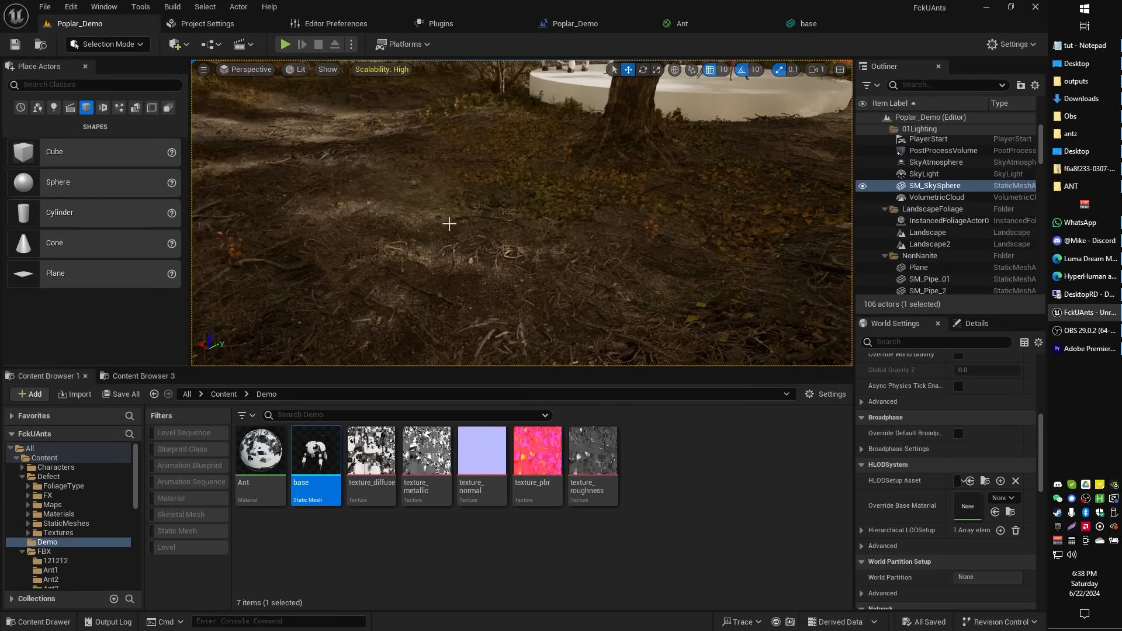
key(alt+p)
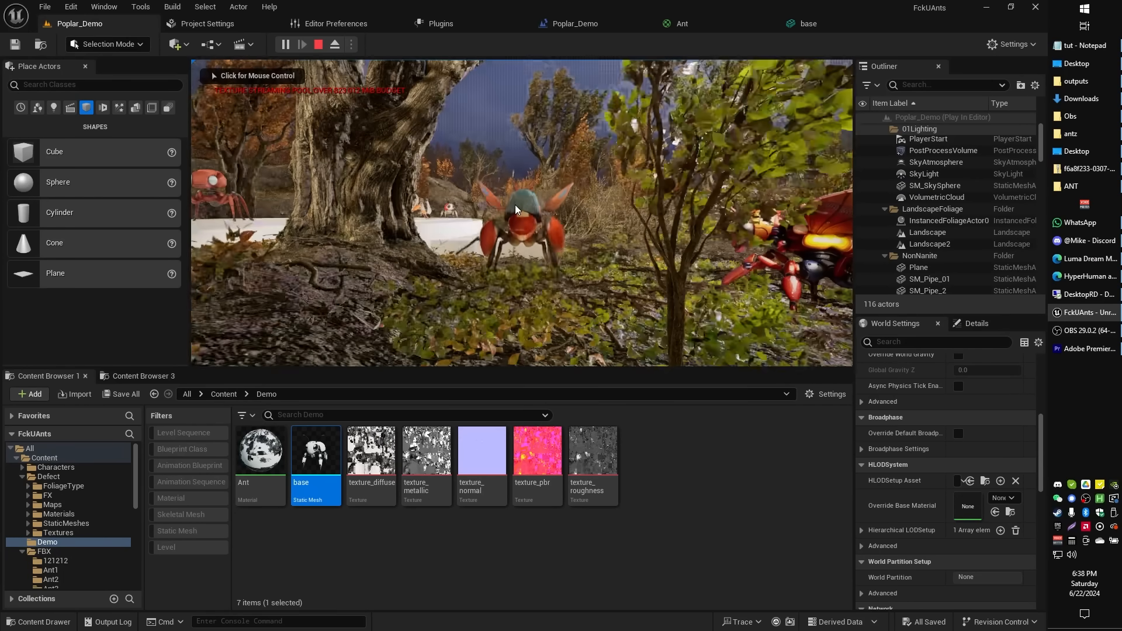
- View the running level full screen, stop the play session and restore the normal editor layout
key(F11)
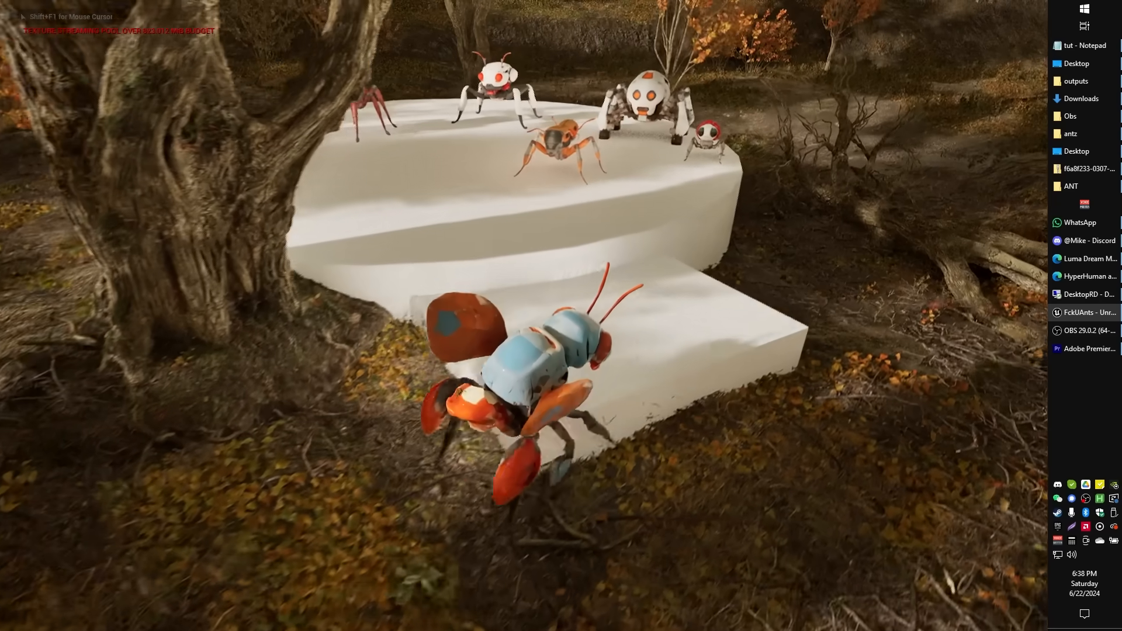
key(Escape)
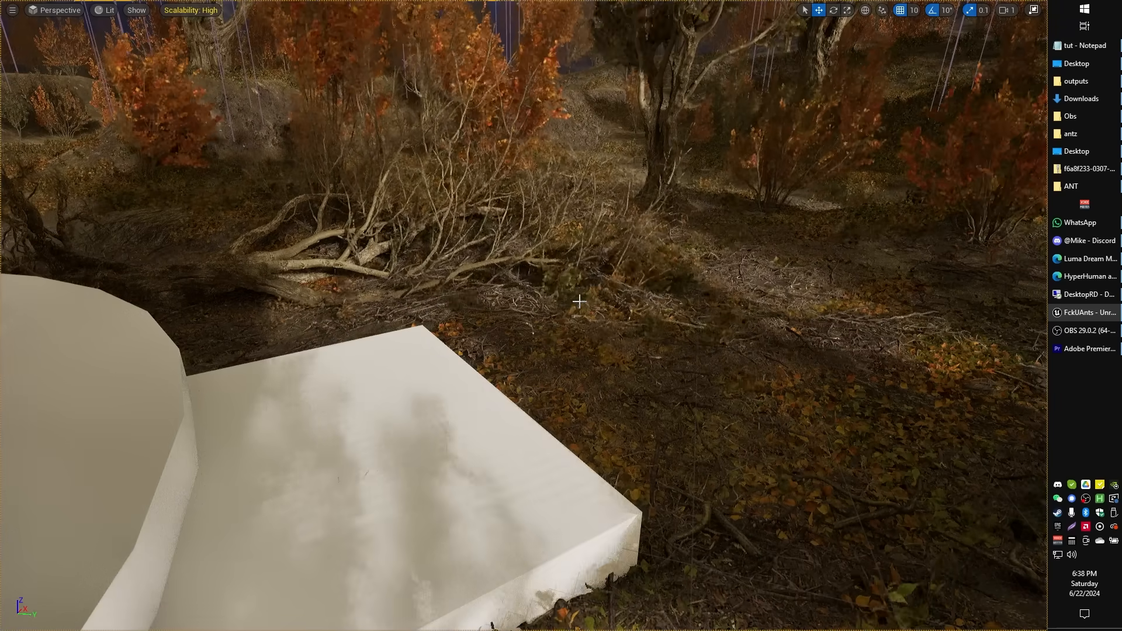
key(F11)
- Place the base static mesh from the Demo folder into the level, standing on the ground beside the white block
drag(316, 459, 529, 271)
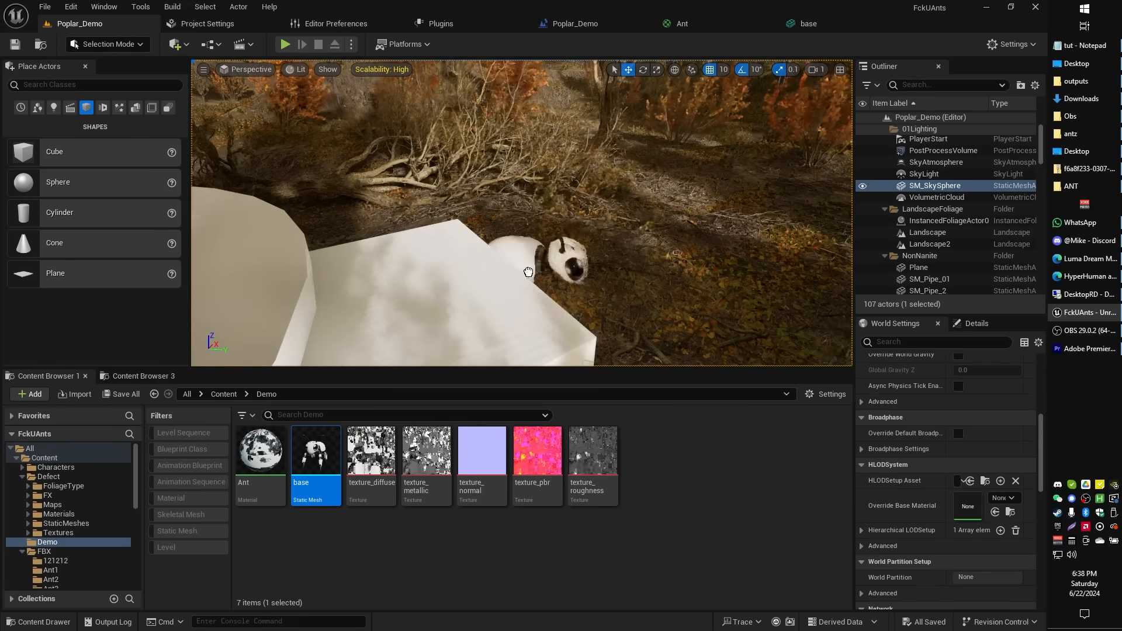
drag(671, 257, 673, 257)
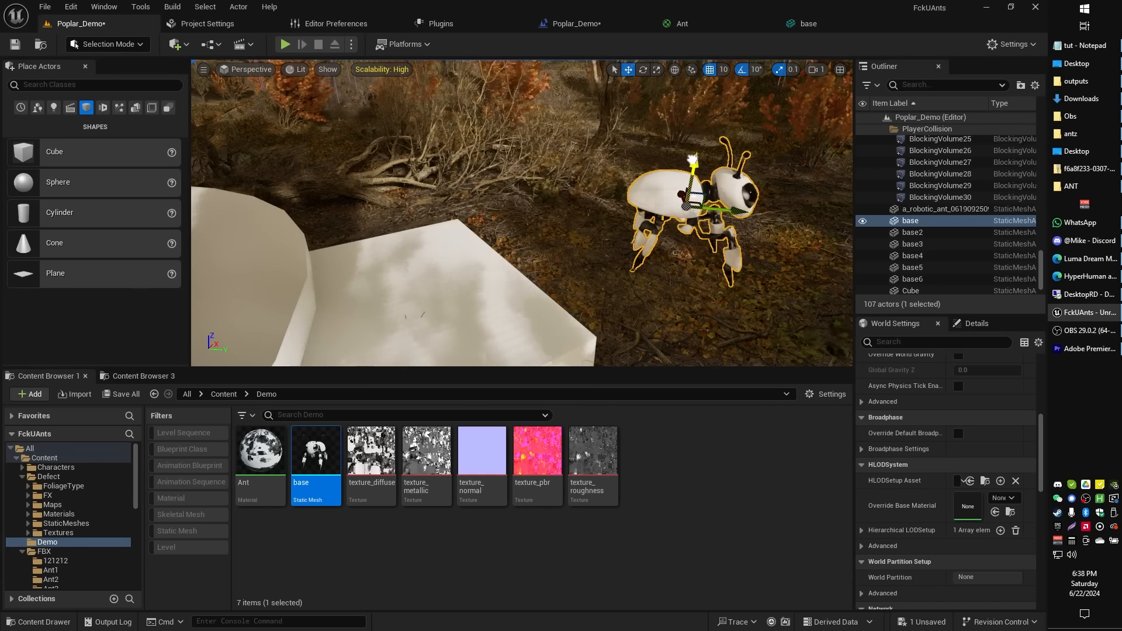
right_drag(611, 242, 605, 250)
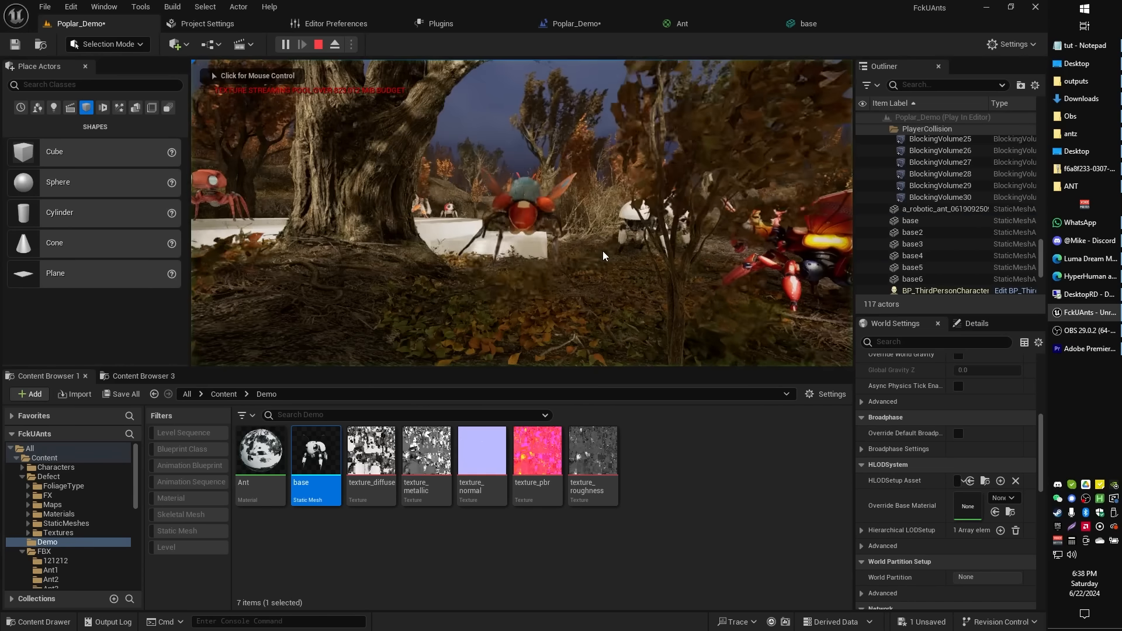
- Play the level full screen and examine the newly placed white ant alongside the other ants
click(603, 256)
key(F11)
click(603, 256)
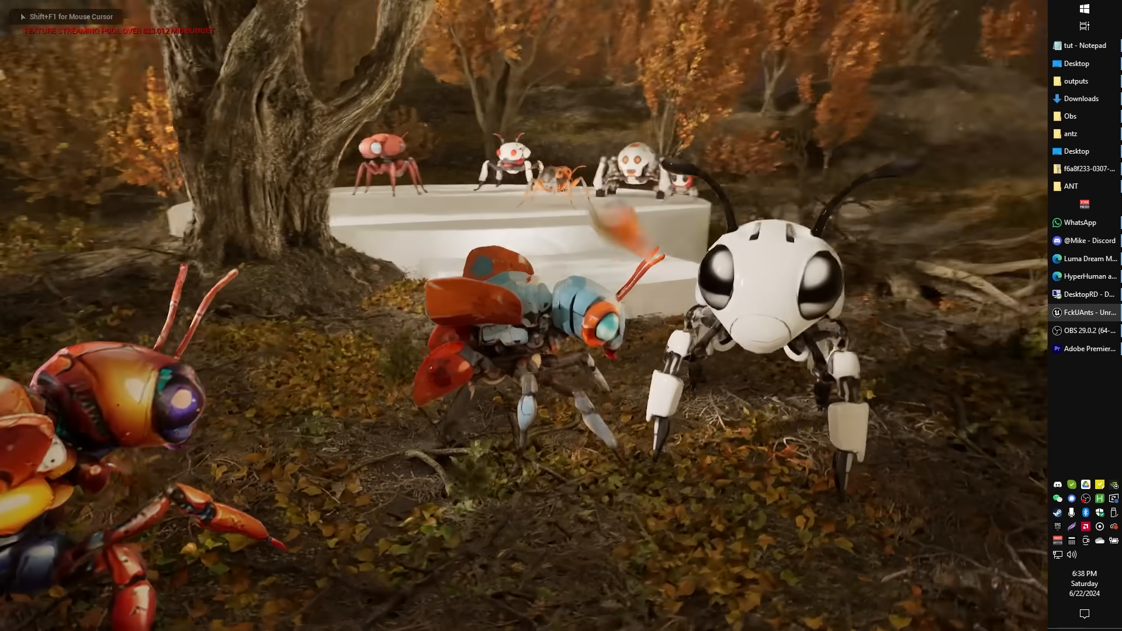
key(s)
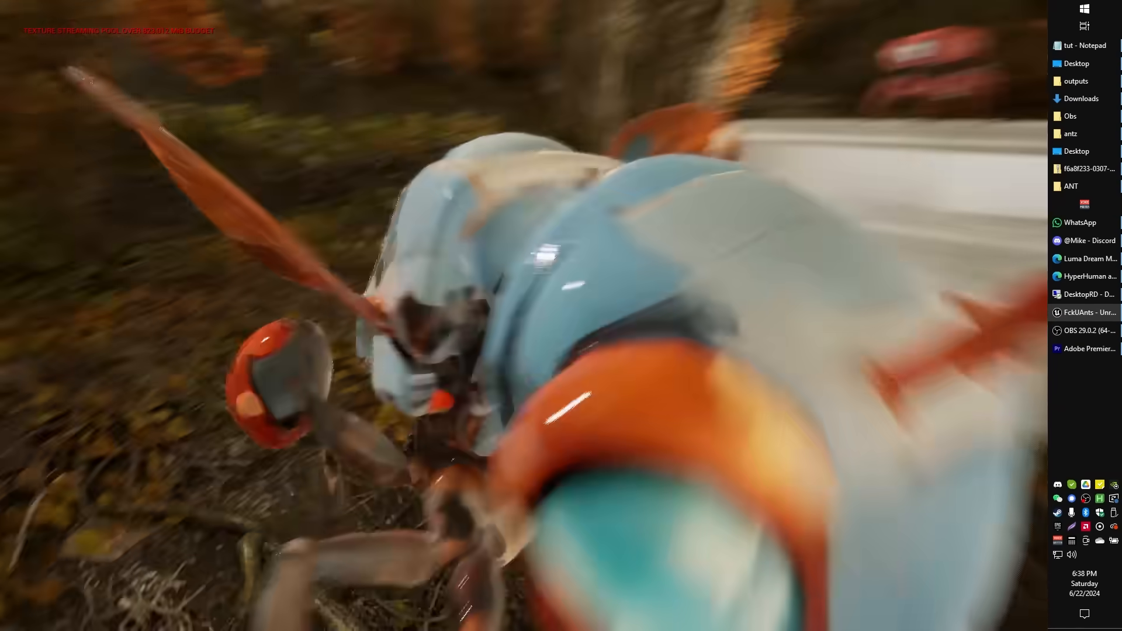
key(F11)
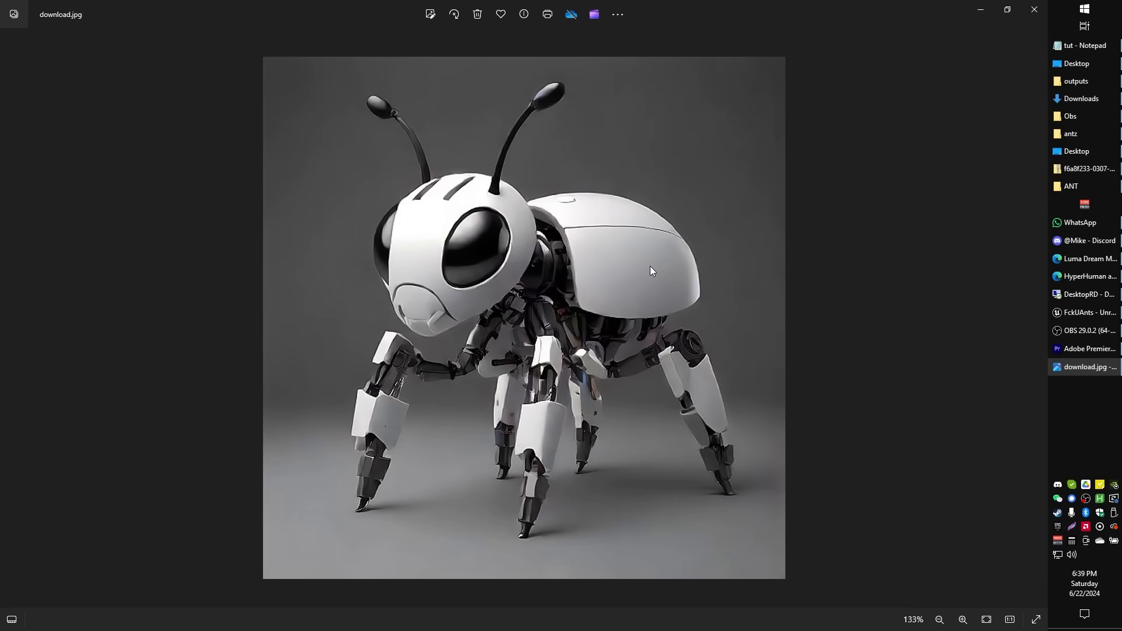
- Compare the white ant in the running level with its source image download.jpg
click(1083, 314)
click(779, 336)
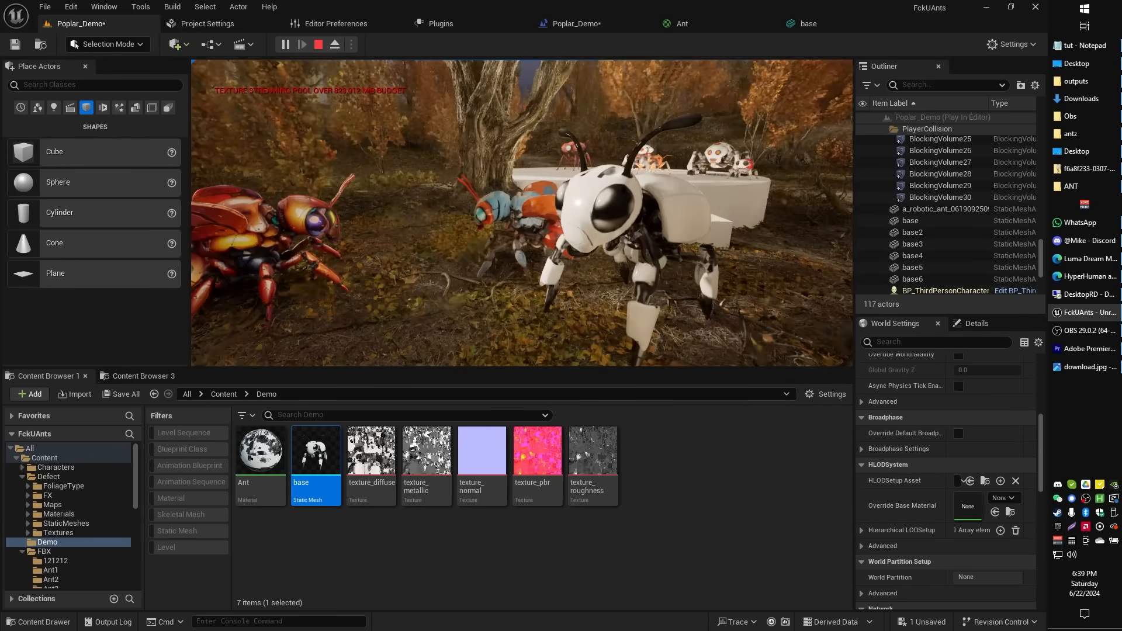
click(1055, 367)
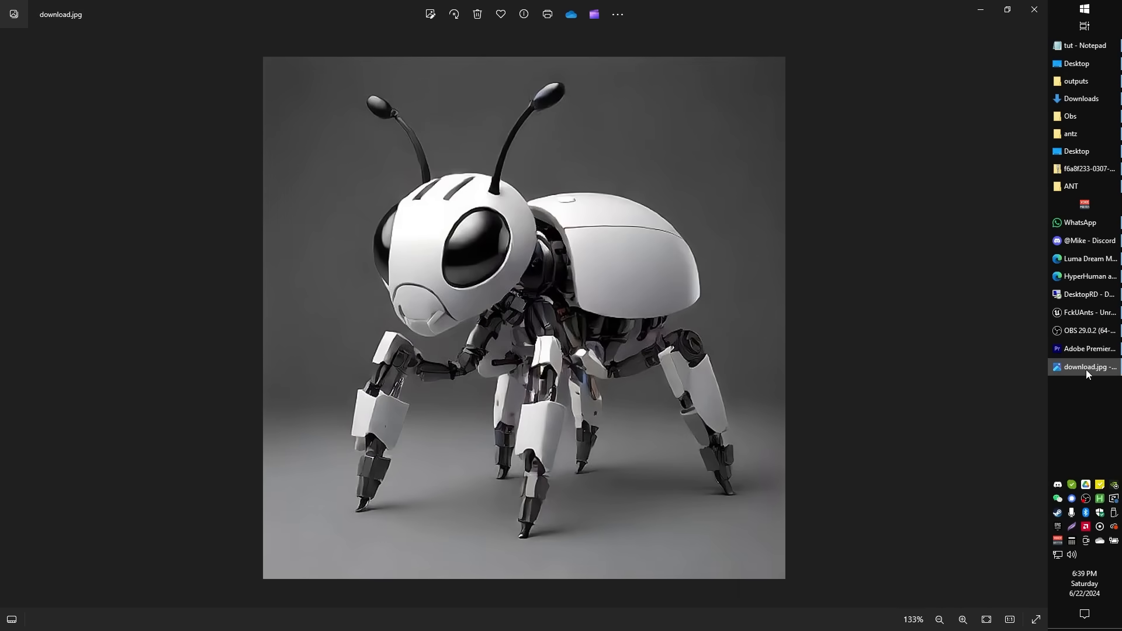
click(1086, 312)
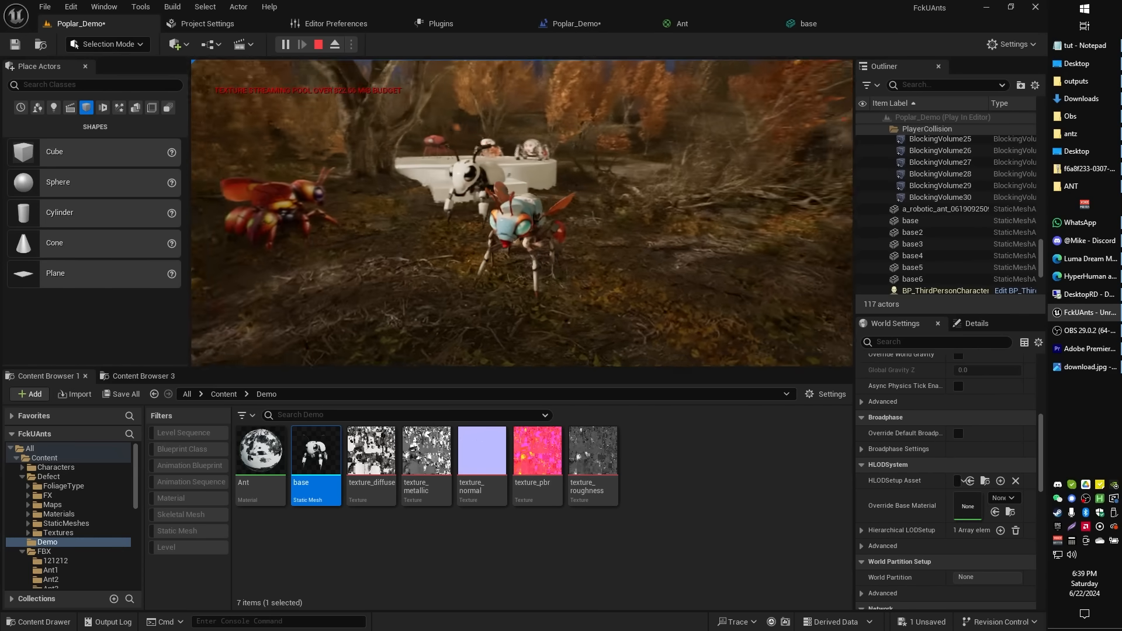
- Move the player character around the white ant and view the scene from several distances, including full screen
key(w)
key(w)
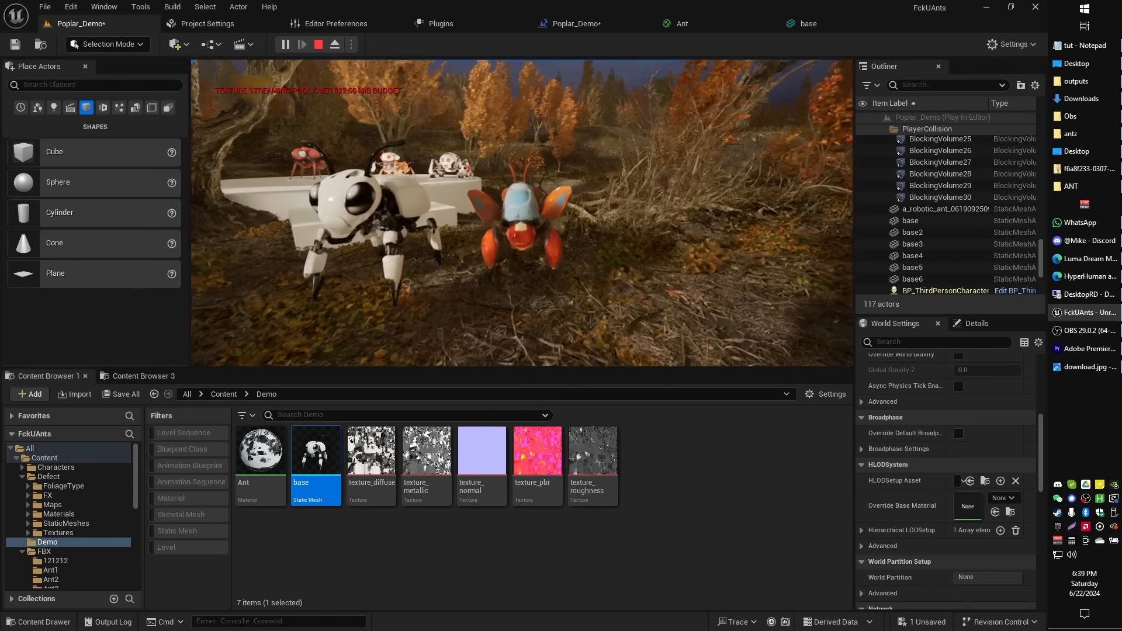
key(s)
key(s)
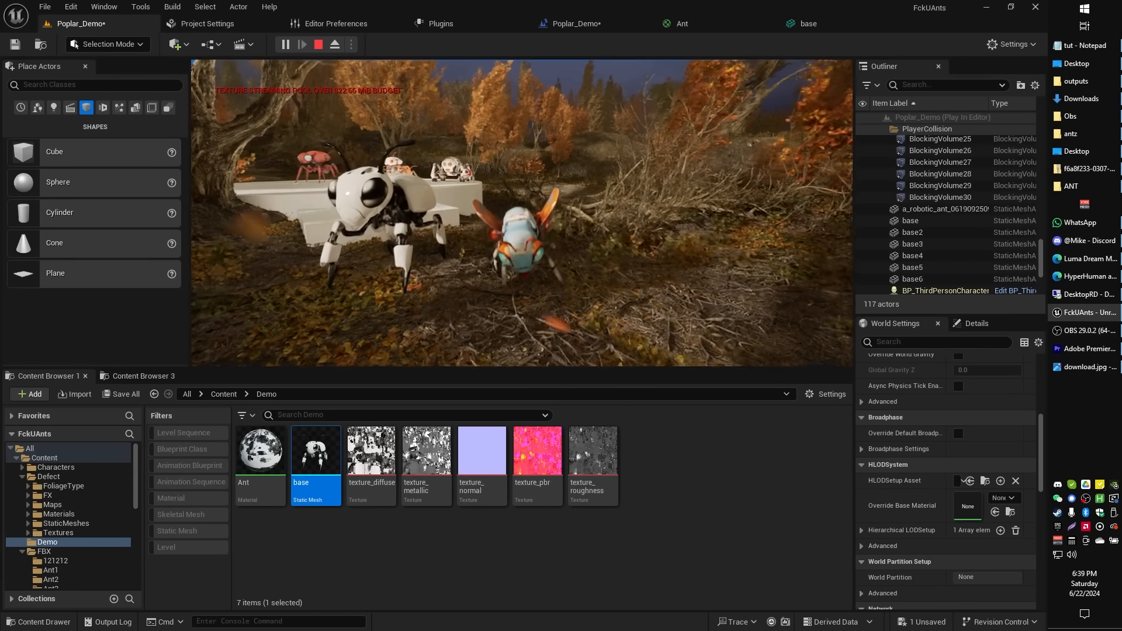
key(d)
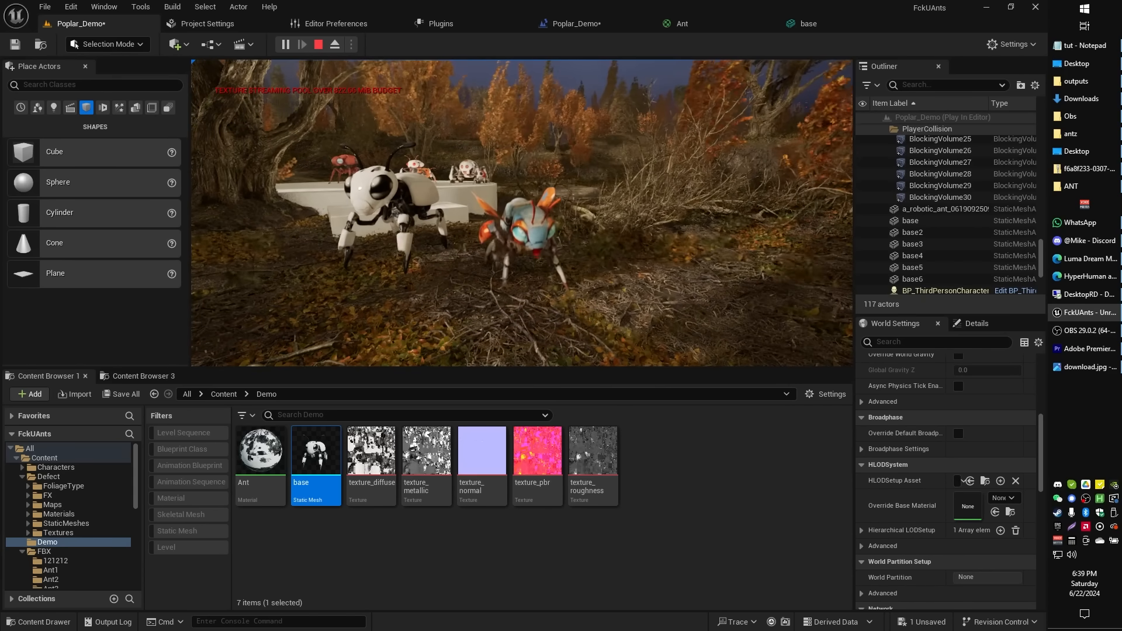
key(d)
key(s)
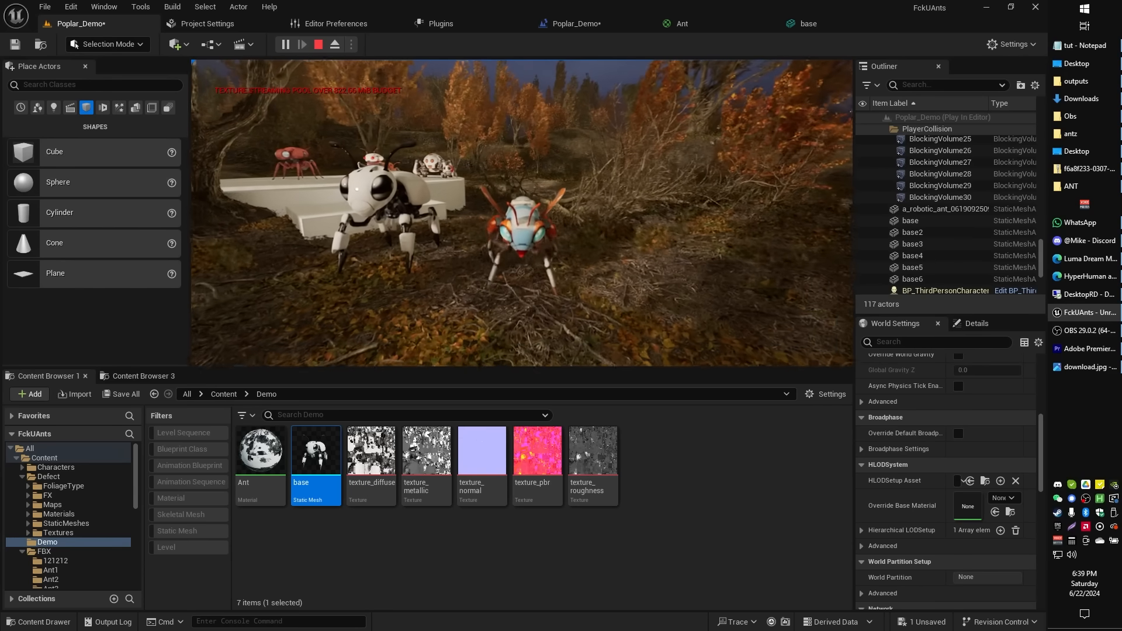
key(s)
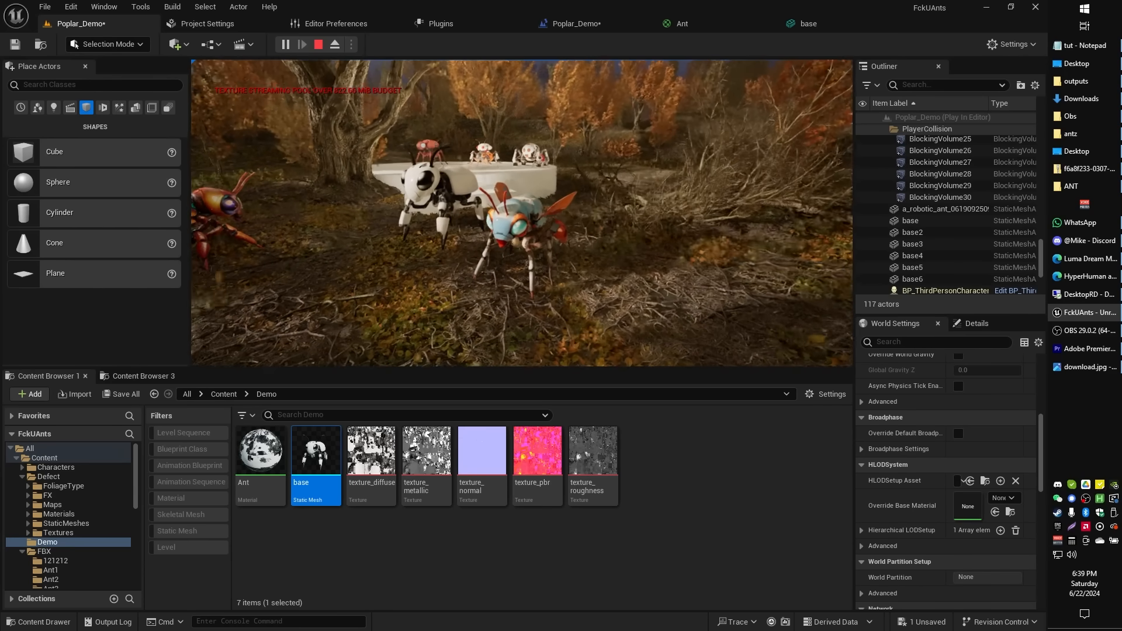
key(F11)
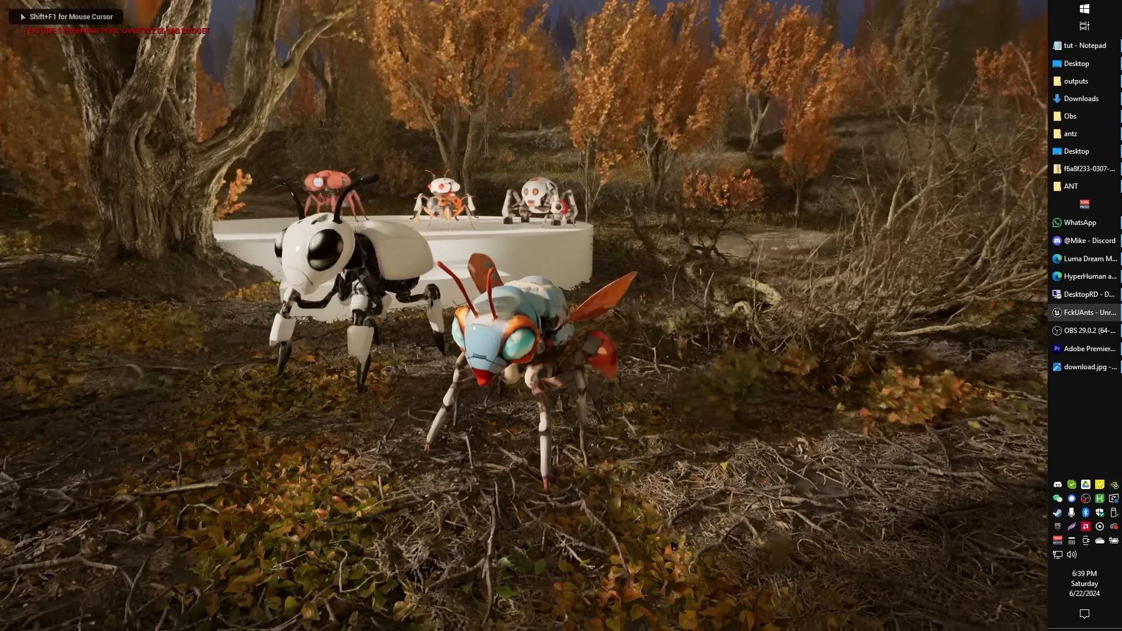
key(s)
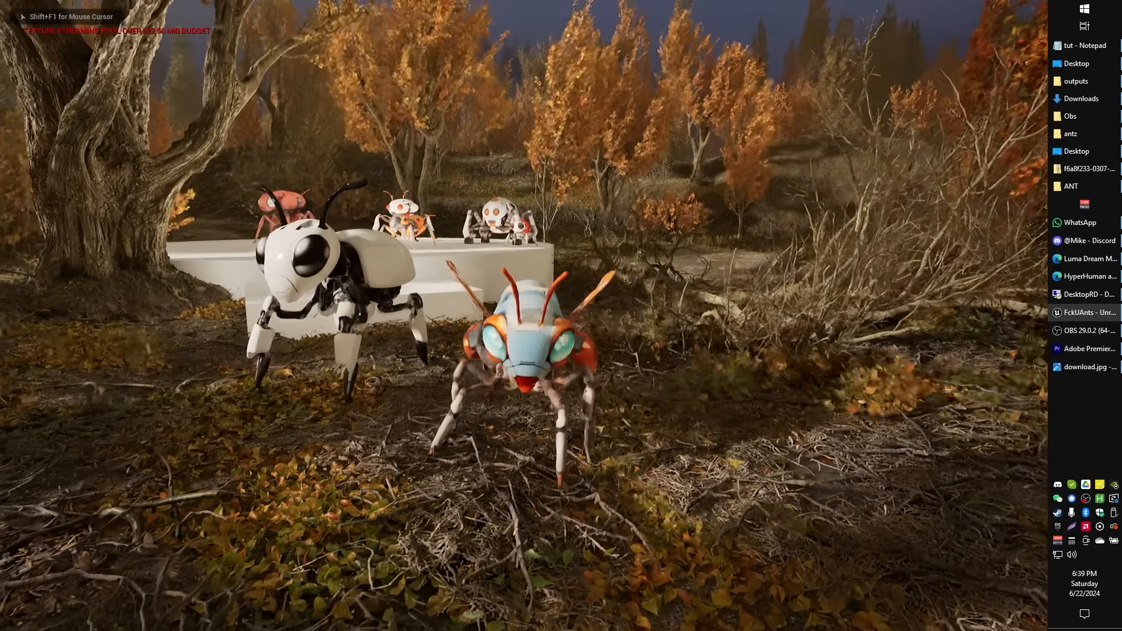
key(a)
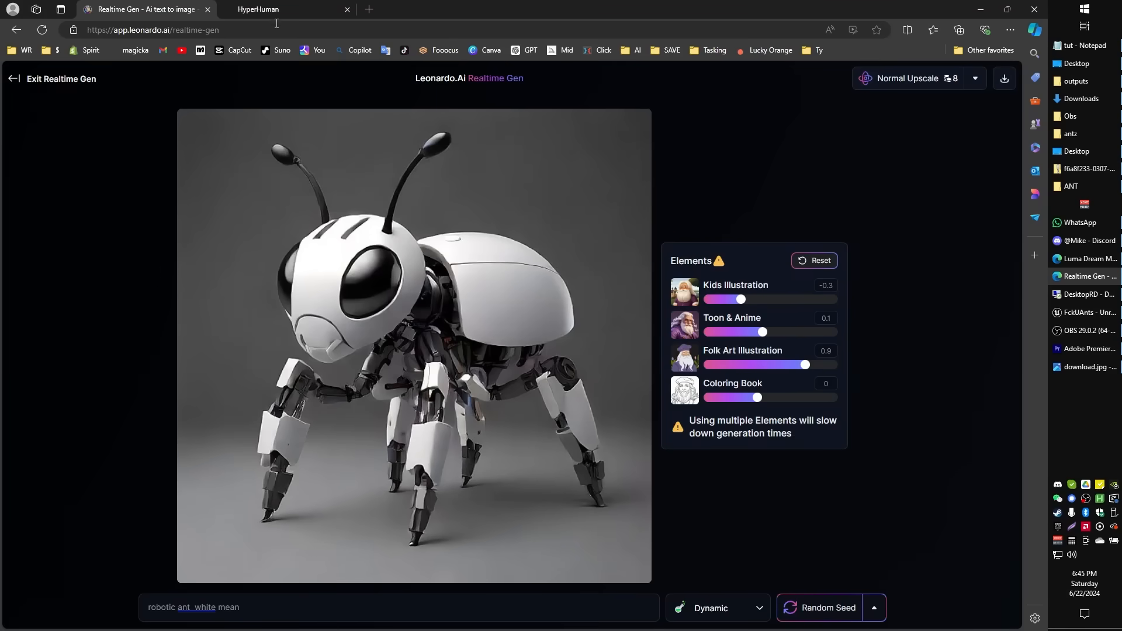
- Switch to the browser and look over the Leonardo.Ai Realtime Gen and HyperHuman pages
click(269, 10)
click(147, 12)
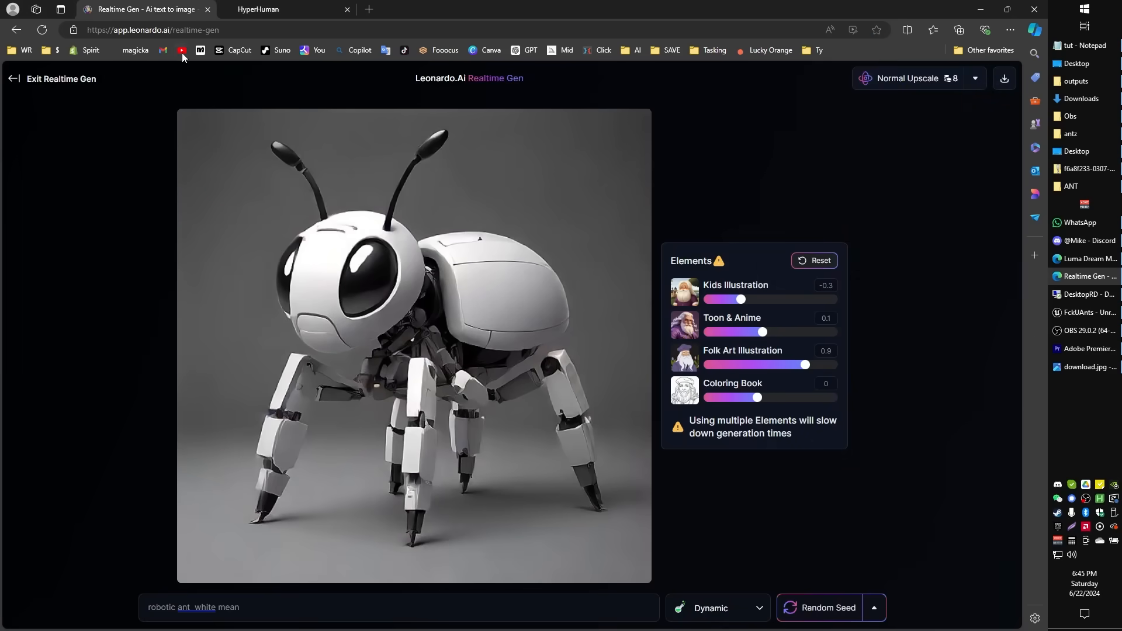
click(269, 9)
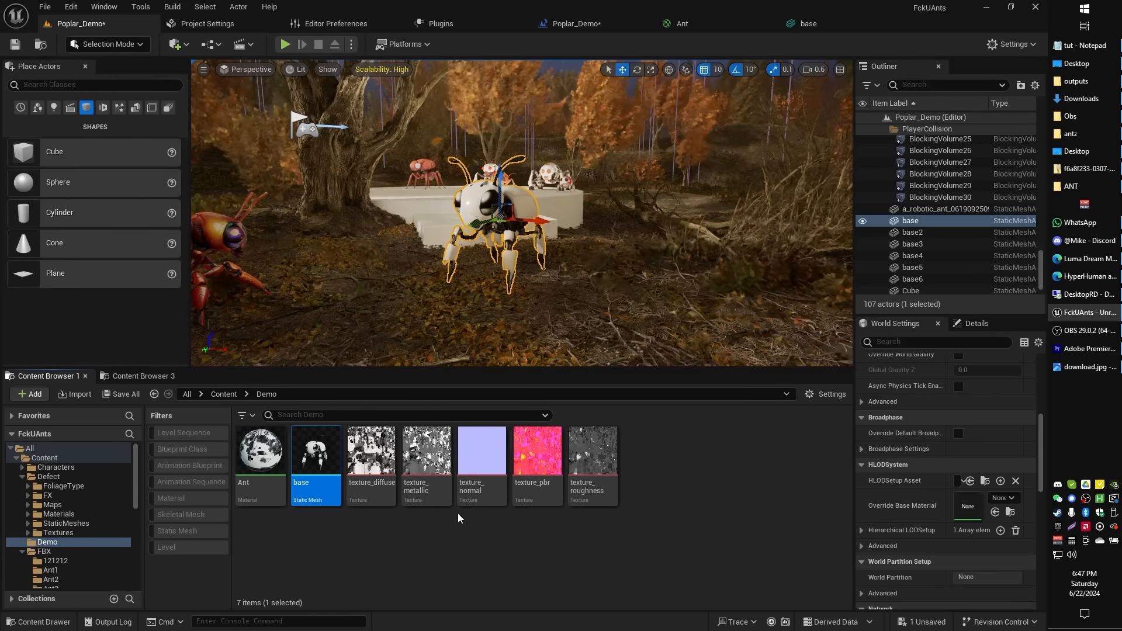
- Convert the base static mesh in the Demo folder to a skeletal mesh
right_click(318, 452)
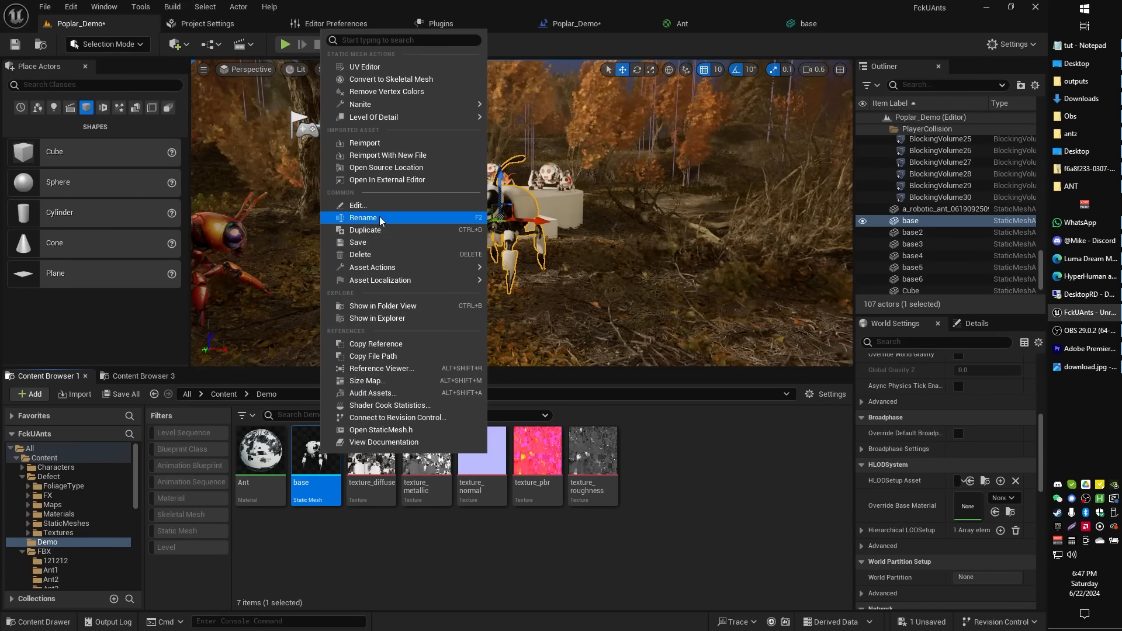
right_drag(599, 315, 570, 316)
right_click(322, 462)
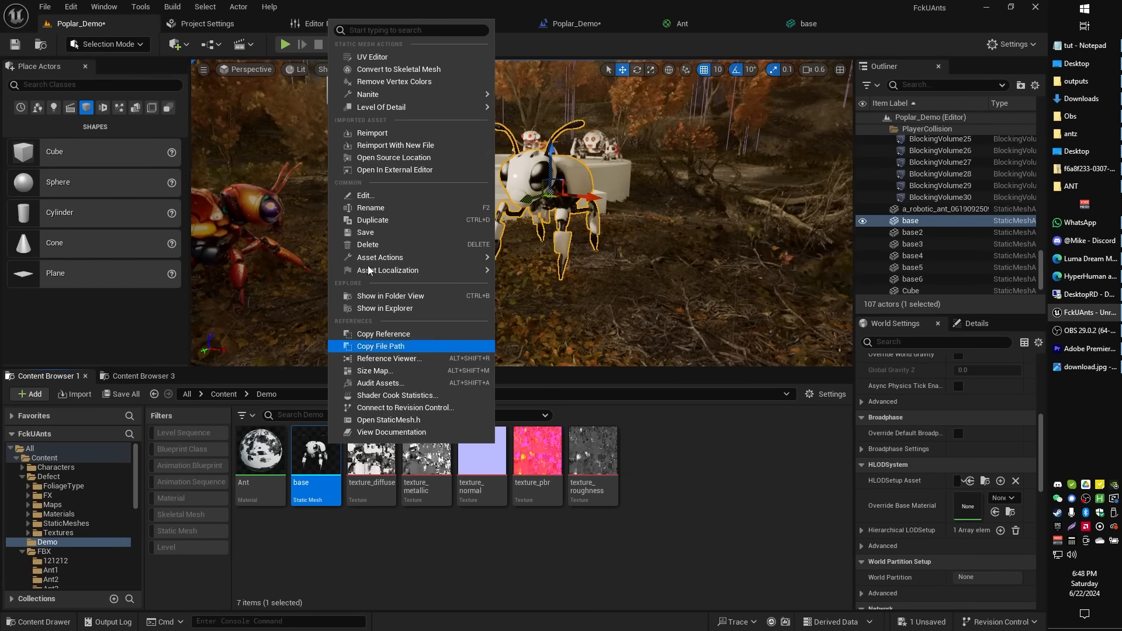
click(409, 69)
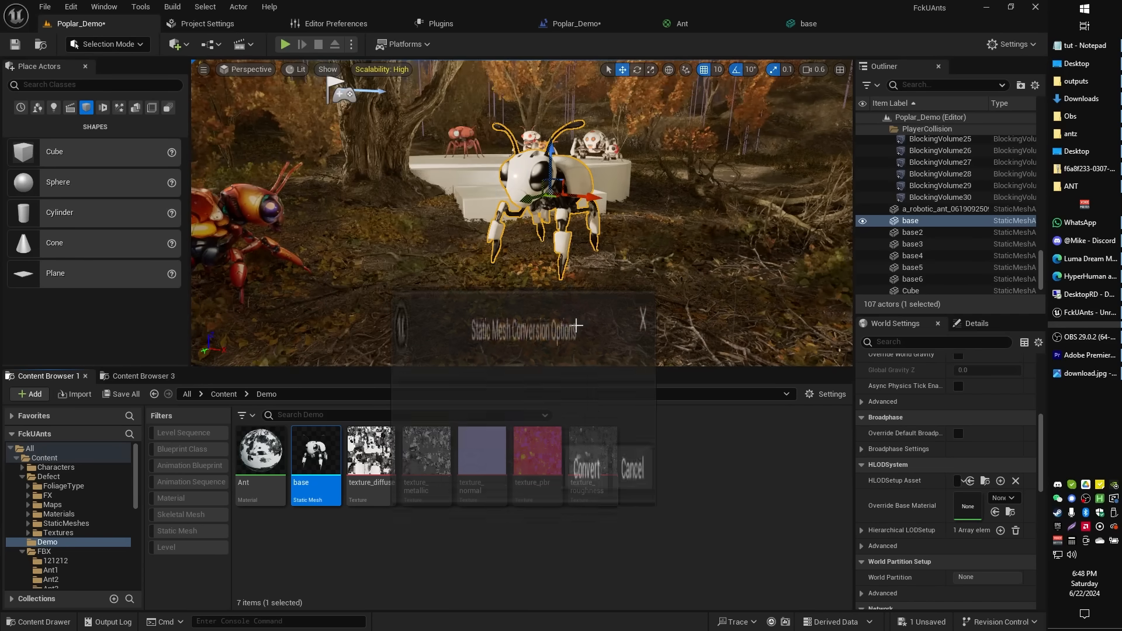
click(590, 499)
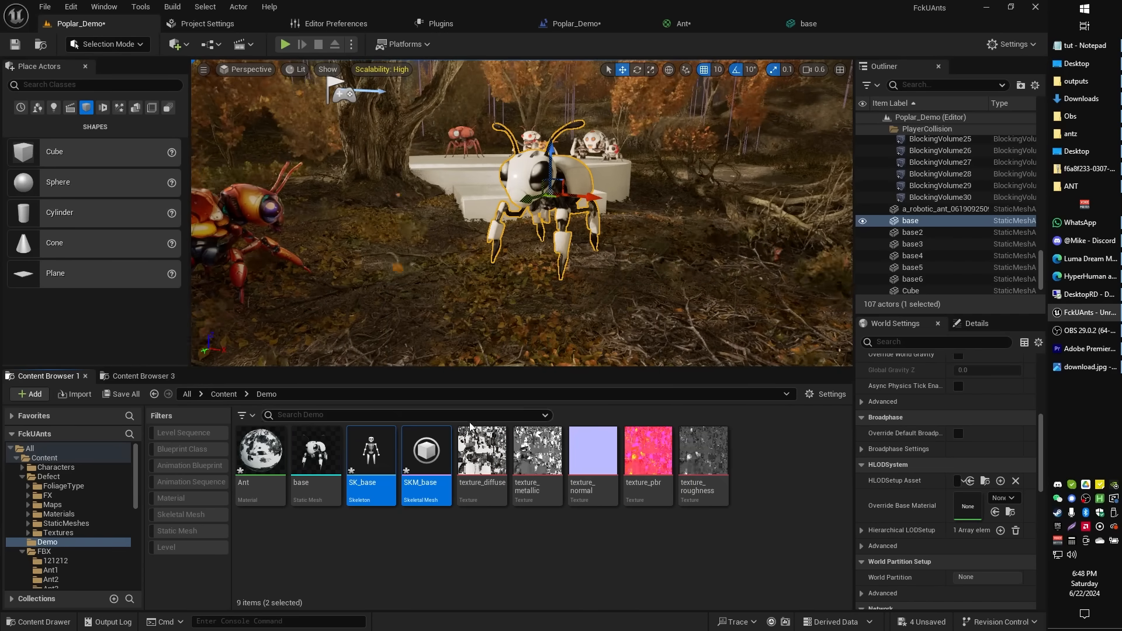
- Open the converted SKM_base skeletal mesh and show its SK_base skeleton
double_click(323, 444)
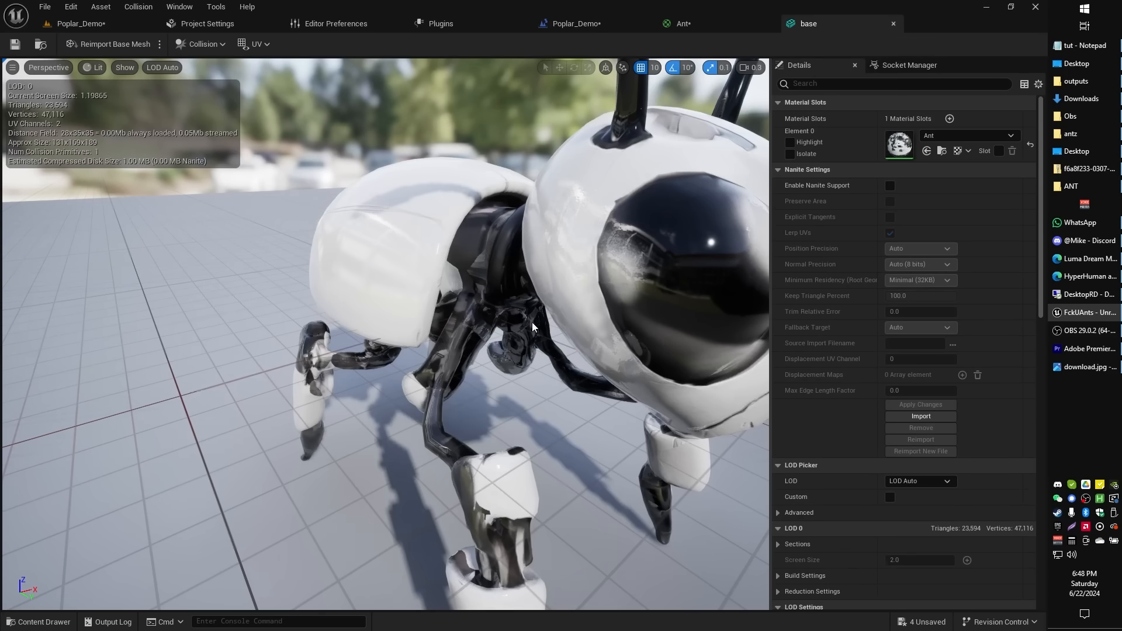
key(ctrl+space)
click(419, 468)
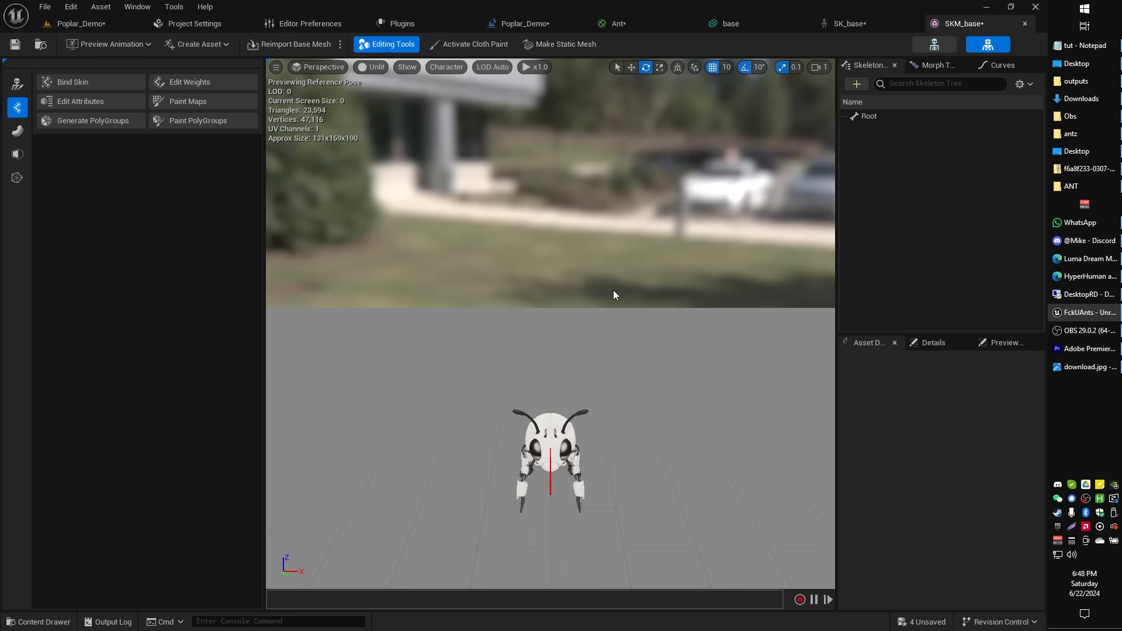
click(932, 51)
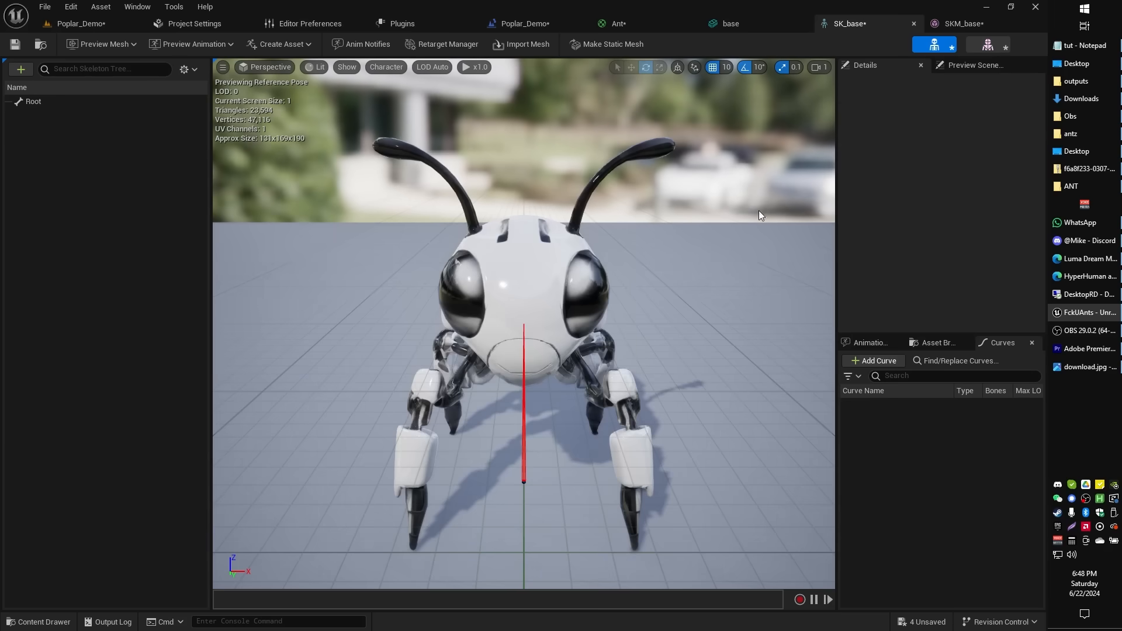
- Examine the ant's body, legs and root bone in the skeleton preview from several angles and distances
right_drag(759, 211, 680, 206)
key(s)
scroll(682, 204, down, 3)
key(w)
key(s)
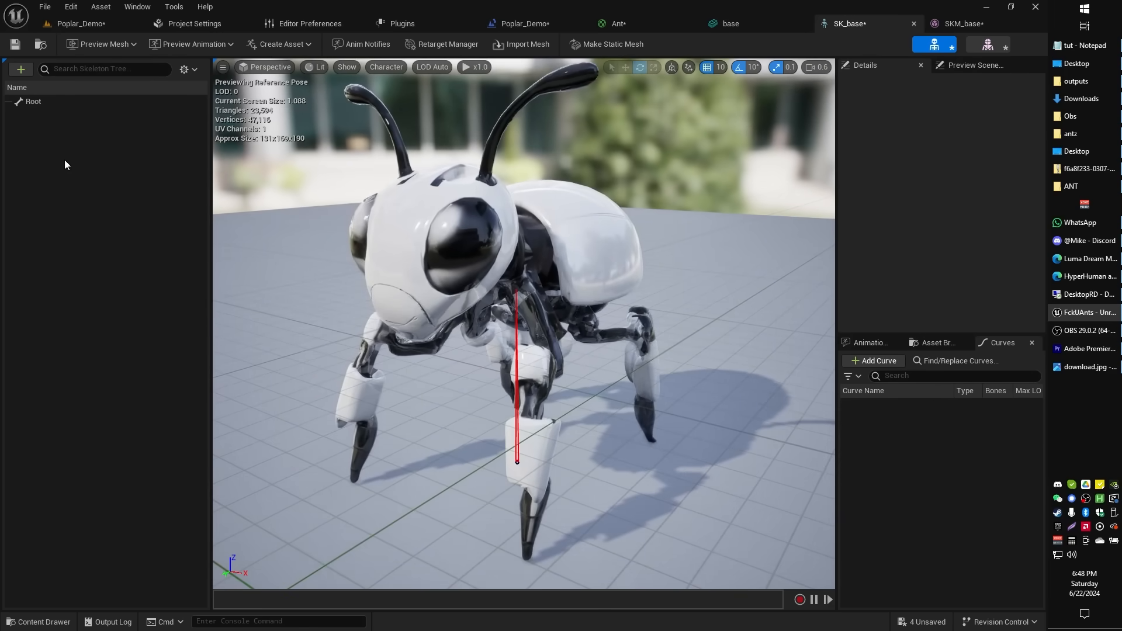
right_drag(467, 234, 434, 253)
key(s)
key(a)
key(a)
key(w)
key(d)
key(q)
key(s)
key(s)
key(s)
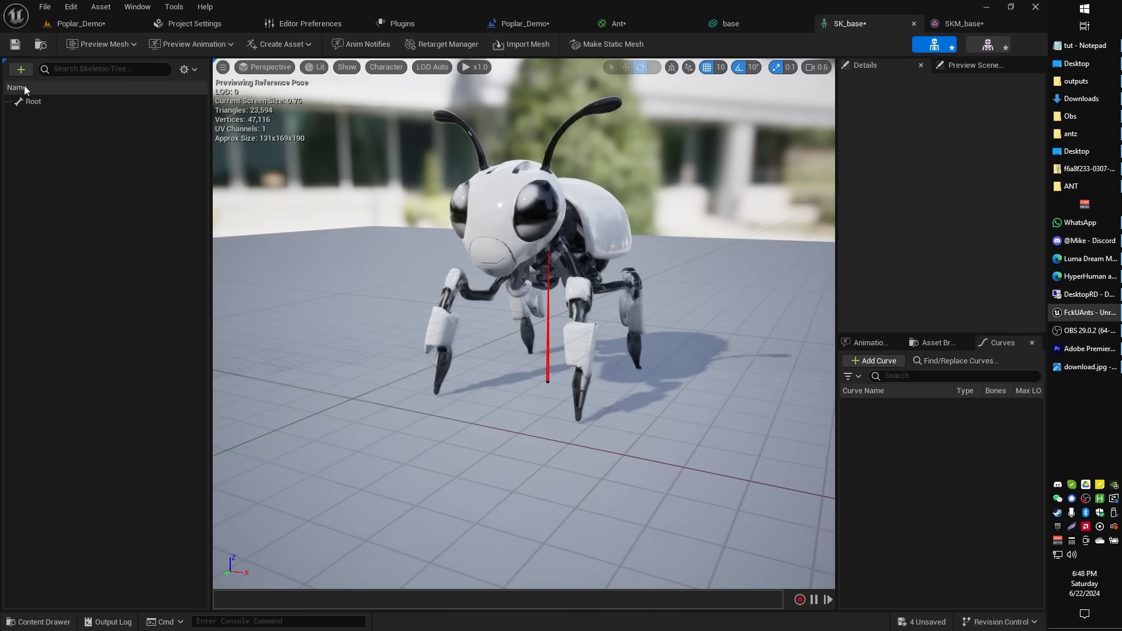
right_drag(487, 193, 498, 202)
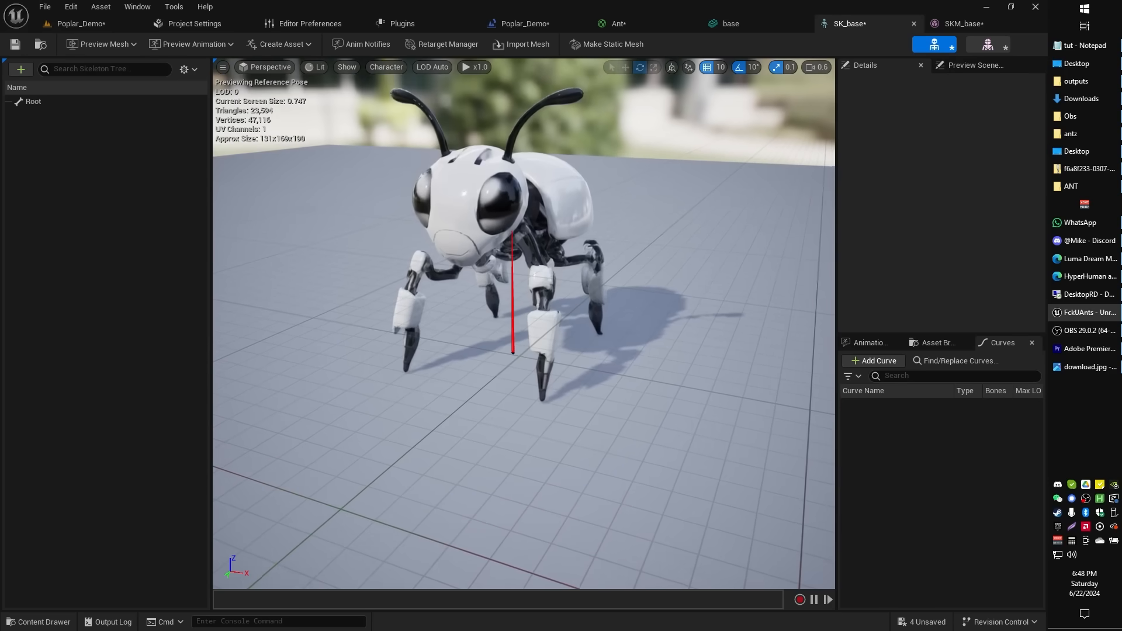
right_drag(584, 230, 591, 231)
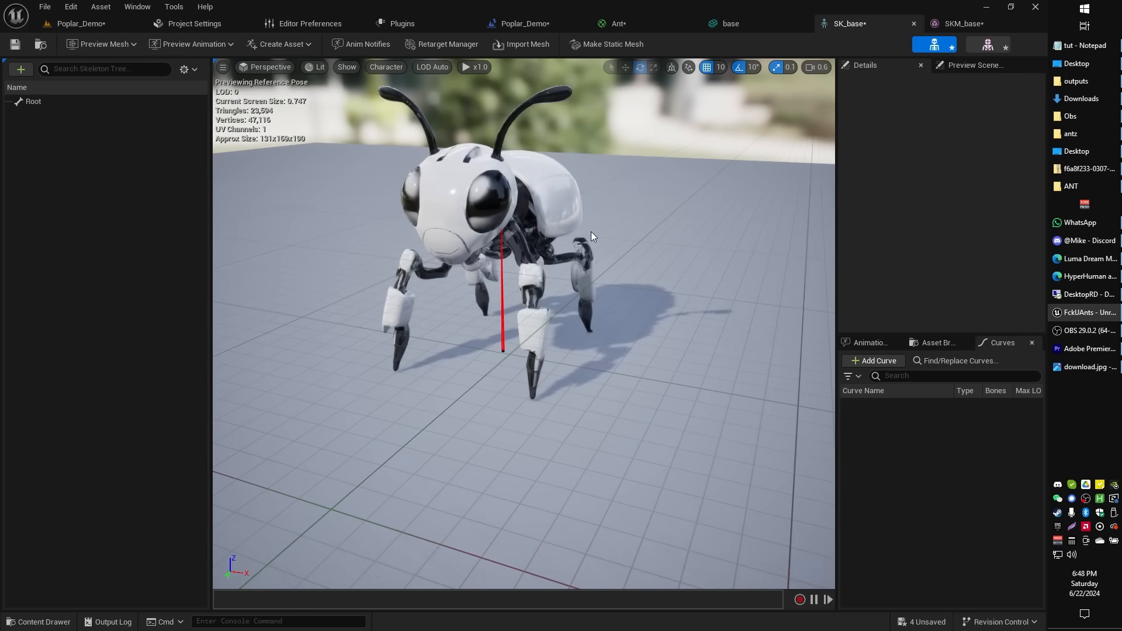